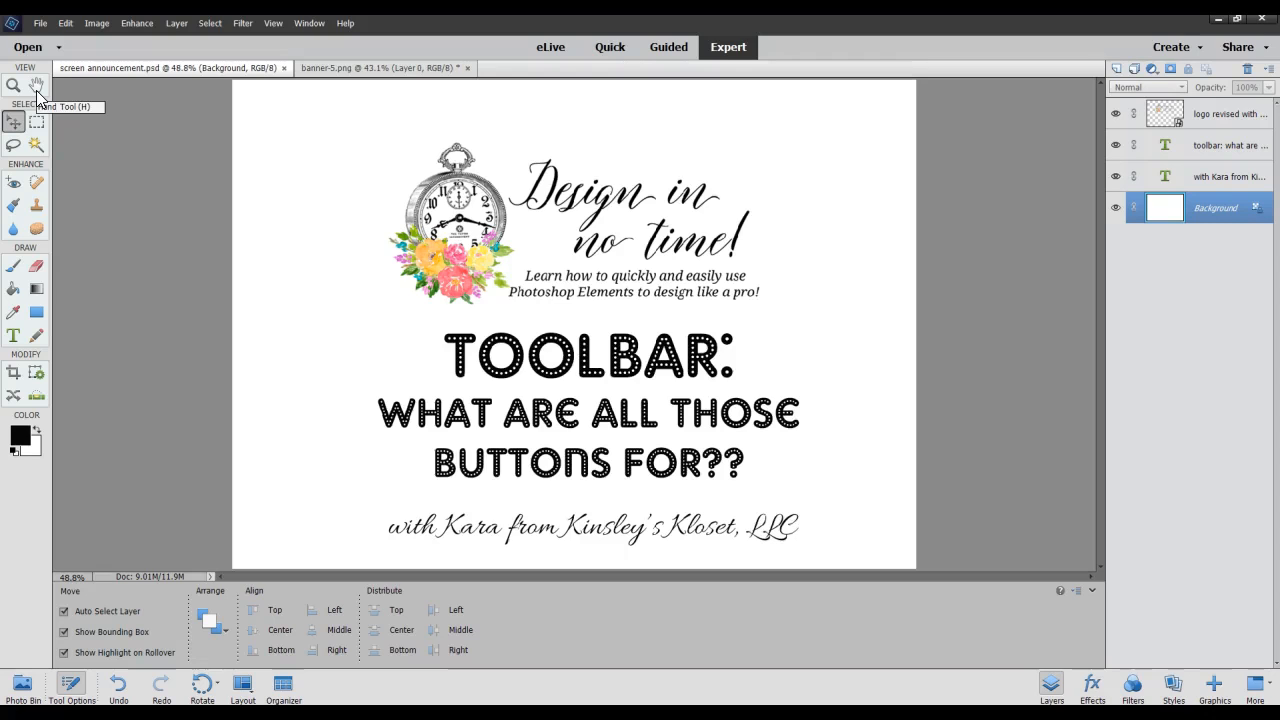
# Create a new blank document 8 inches wide and 8 inches high, at 300 pixels/inch in RGB color with a white background.
pyautogui.click(41, 24)
pyautogui.click(42, 38)
pyautogui.click(239, 39)
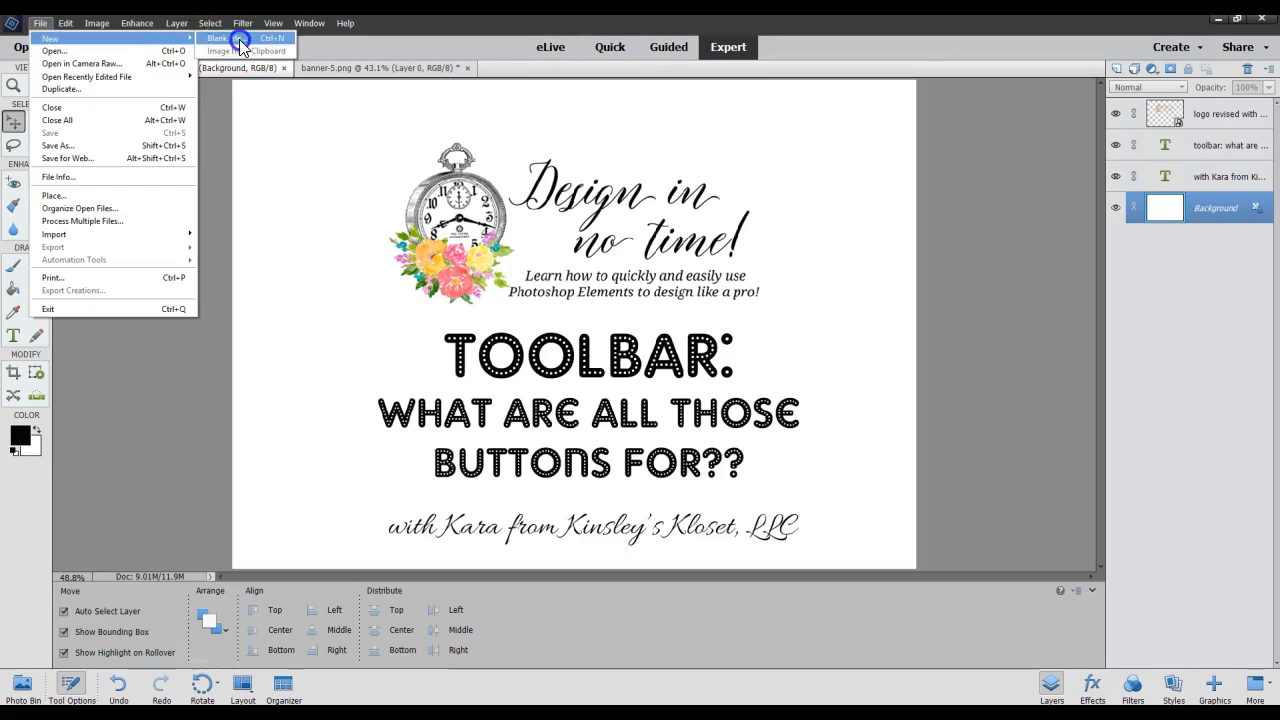
pyautogui.doubleClick(565, 268)
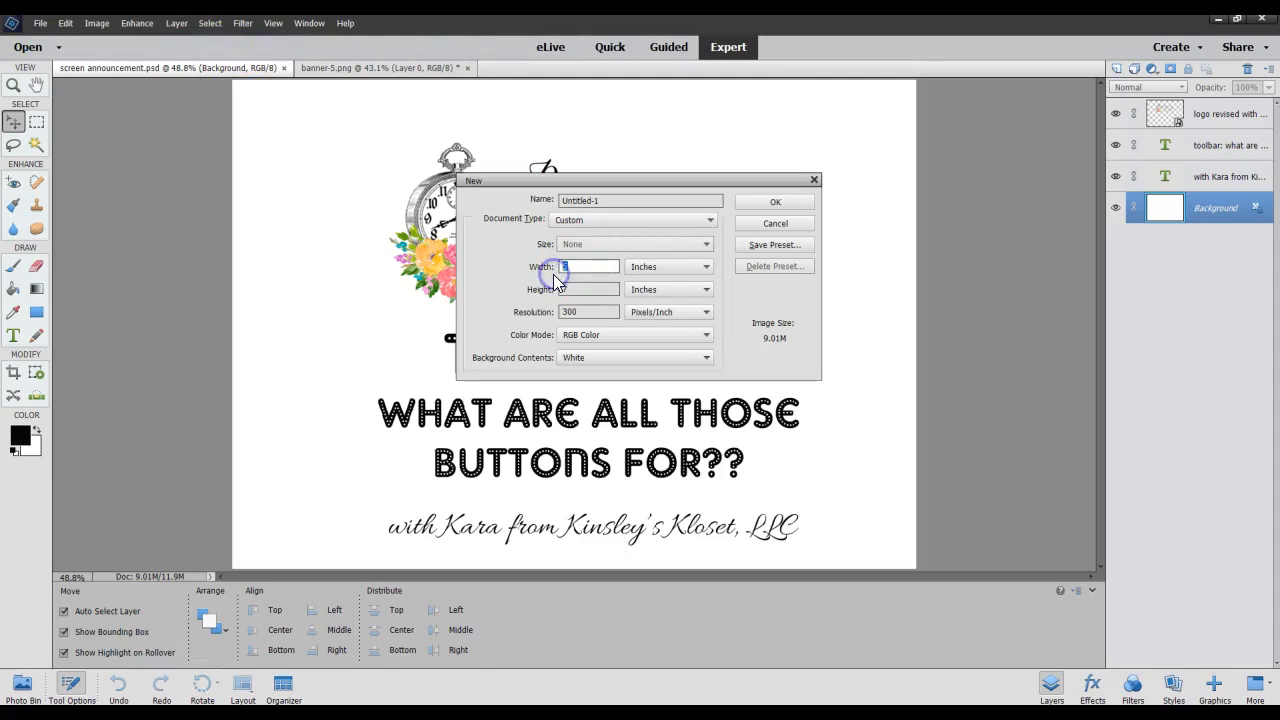
pyautogui.write('8')
pyautogui.click(595, 288)
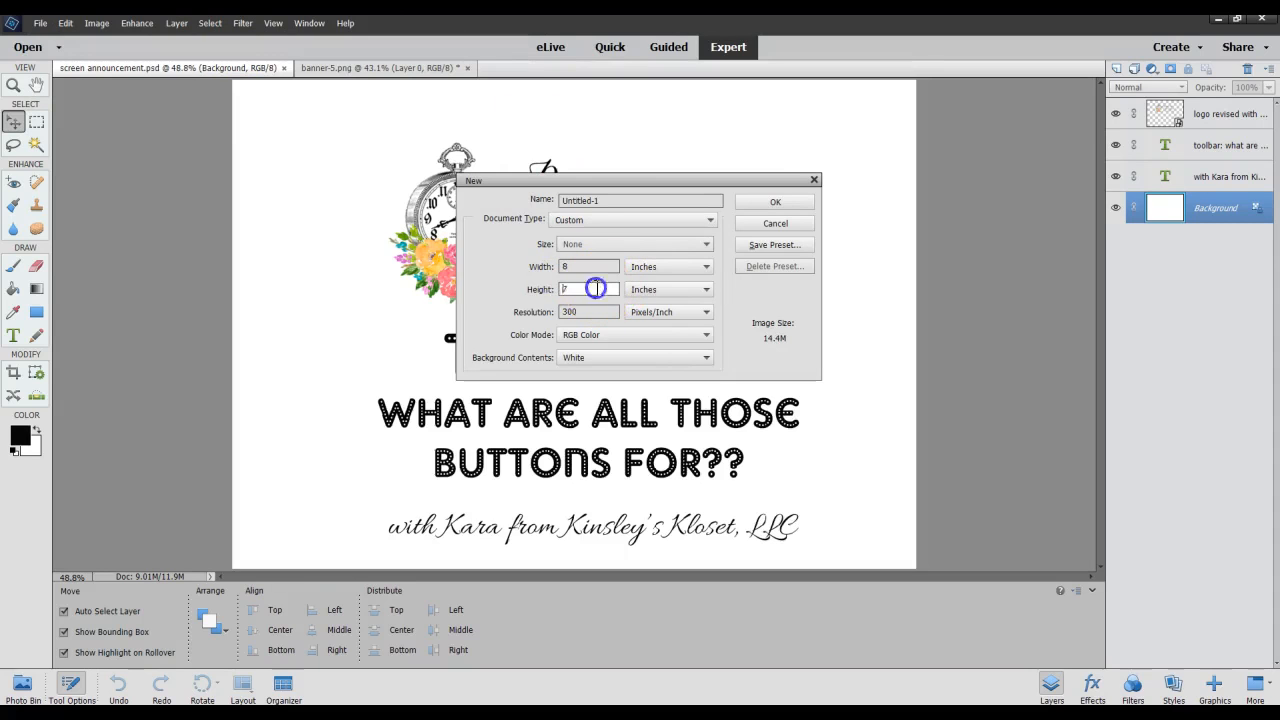
pyautogui.write('8')
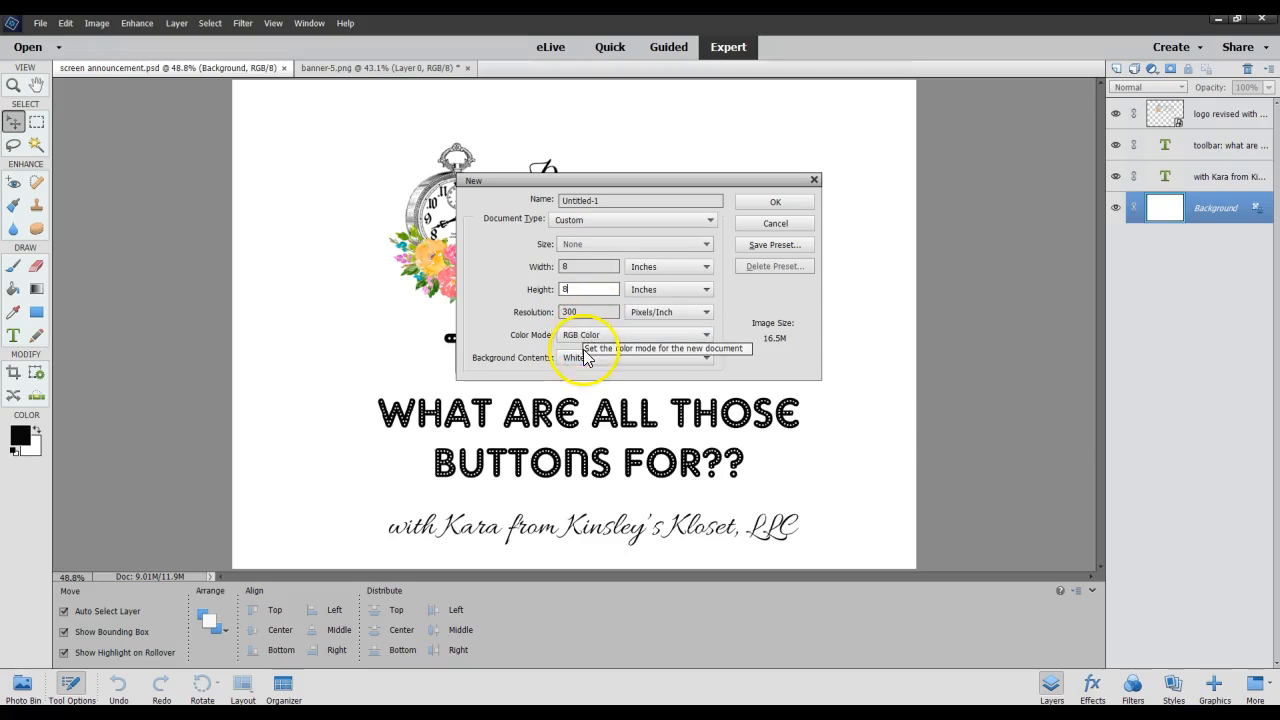
pyautogui.click(799, 203)
# Float the new document over the workspace and copy the bunting from banner-5.png into its upper half.
pyautogui.moveTo(288, 88); pyautogui.dragTo(580, 126)
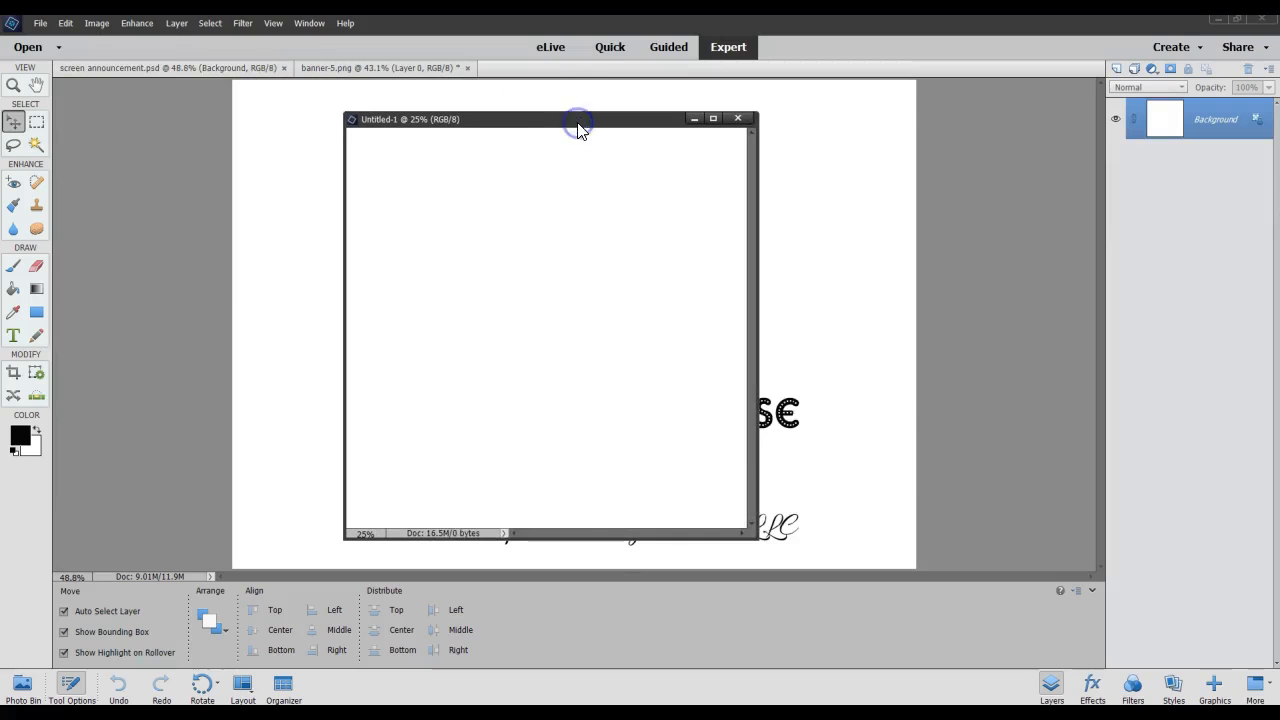
pyautogui.click(328, 69)
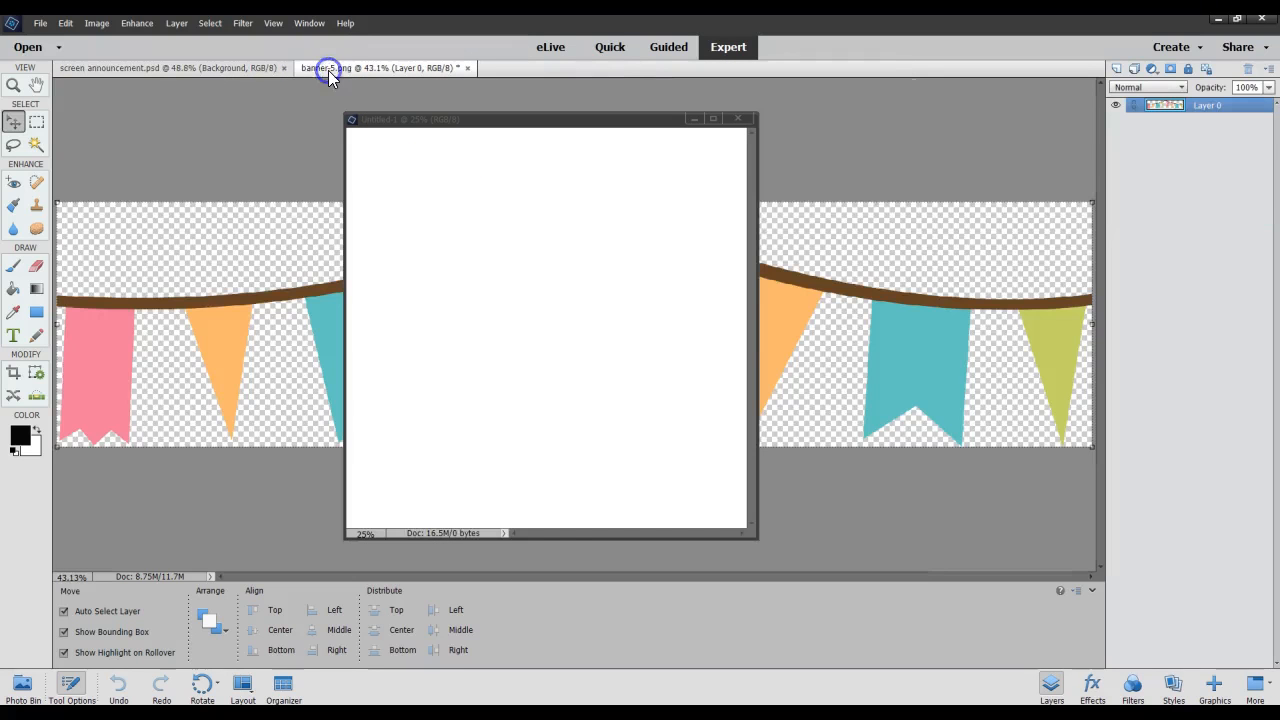
pyautogui.moveTo(210, 320); pyautogui.dragTo(391, 257)
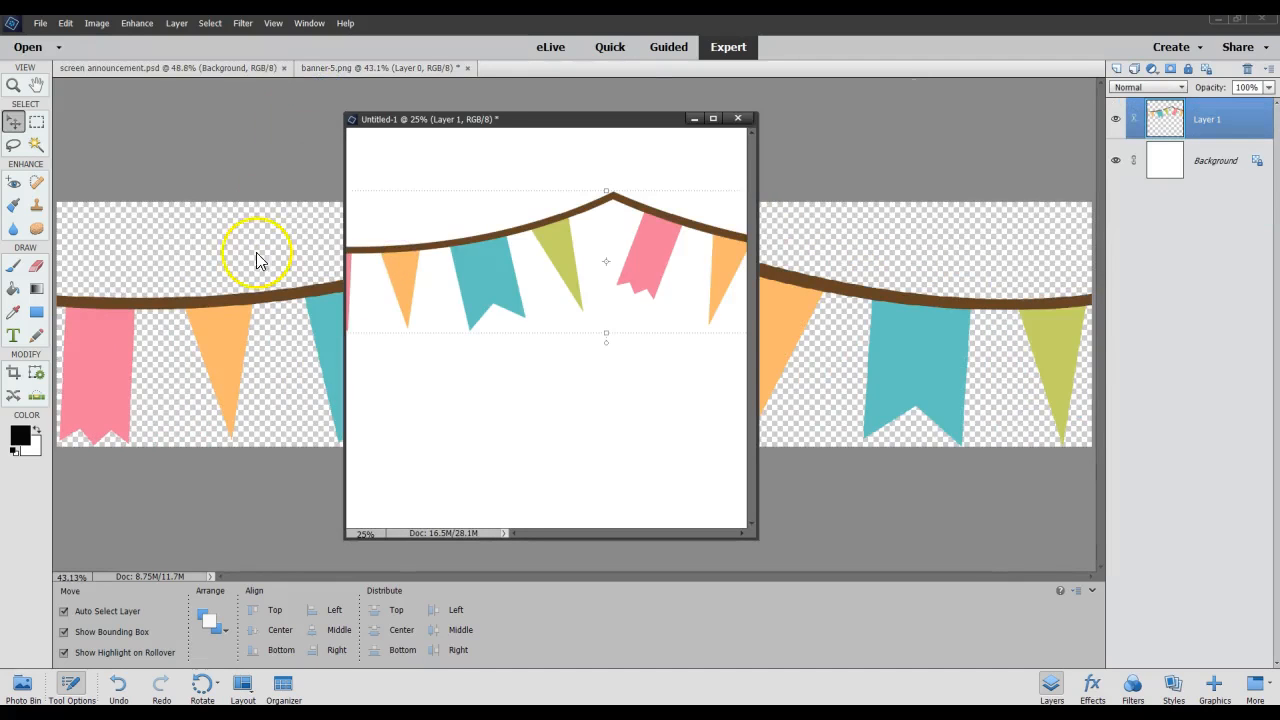
# Dock the floating untitled document as a tab beside the other open files.
pyautogui.click(222, 68)
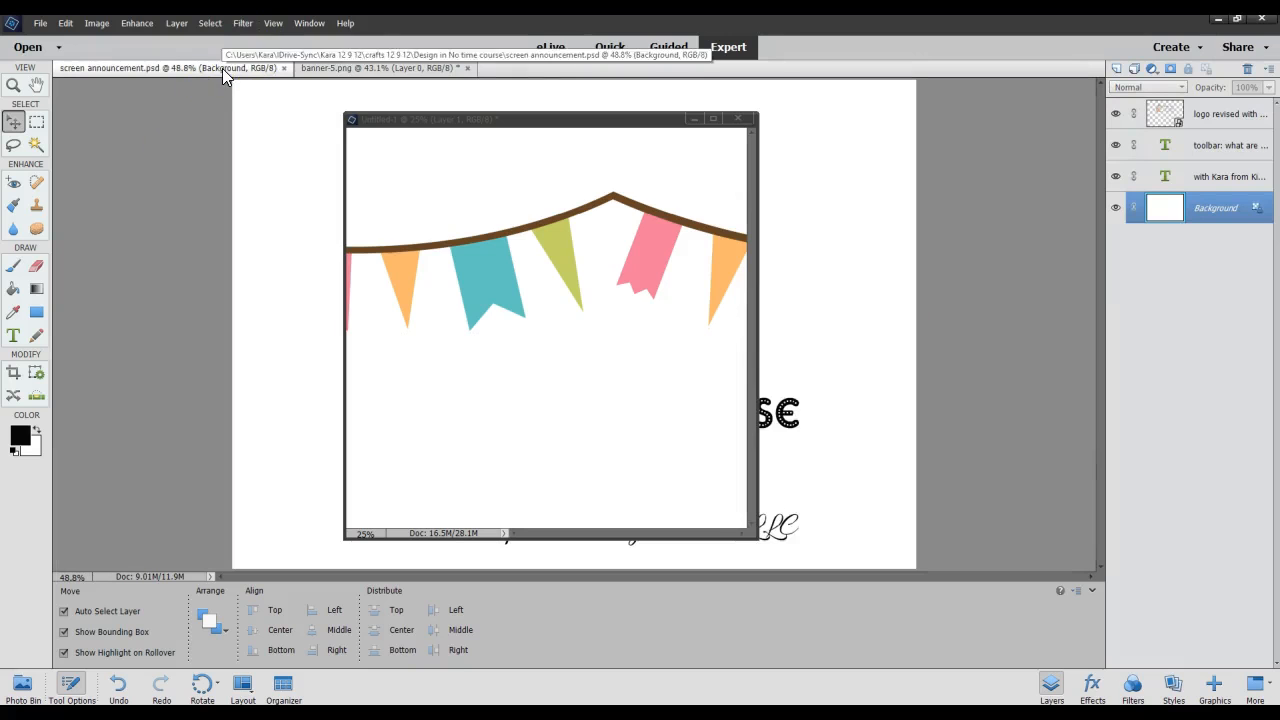
pyautogui.moveTo(551, 125); pyautogui.dragTo(561, 80)
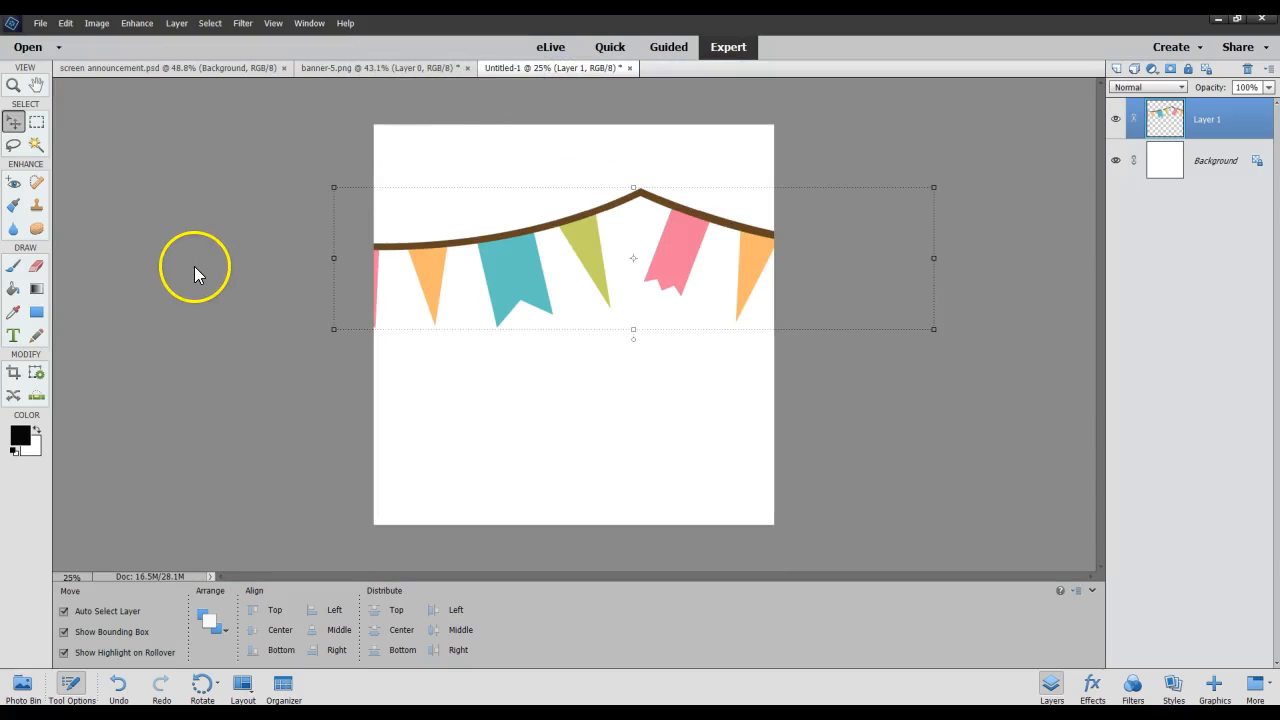
pyautogui.click(553, 78)
pyautogui.moveTo(553, 78); pyautogui.dragTo(507, 76)
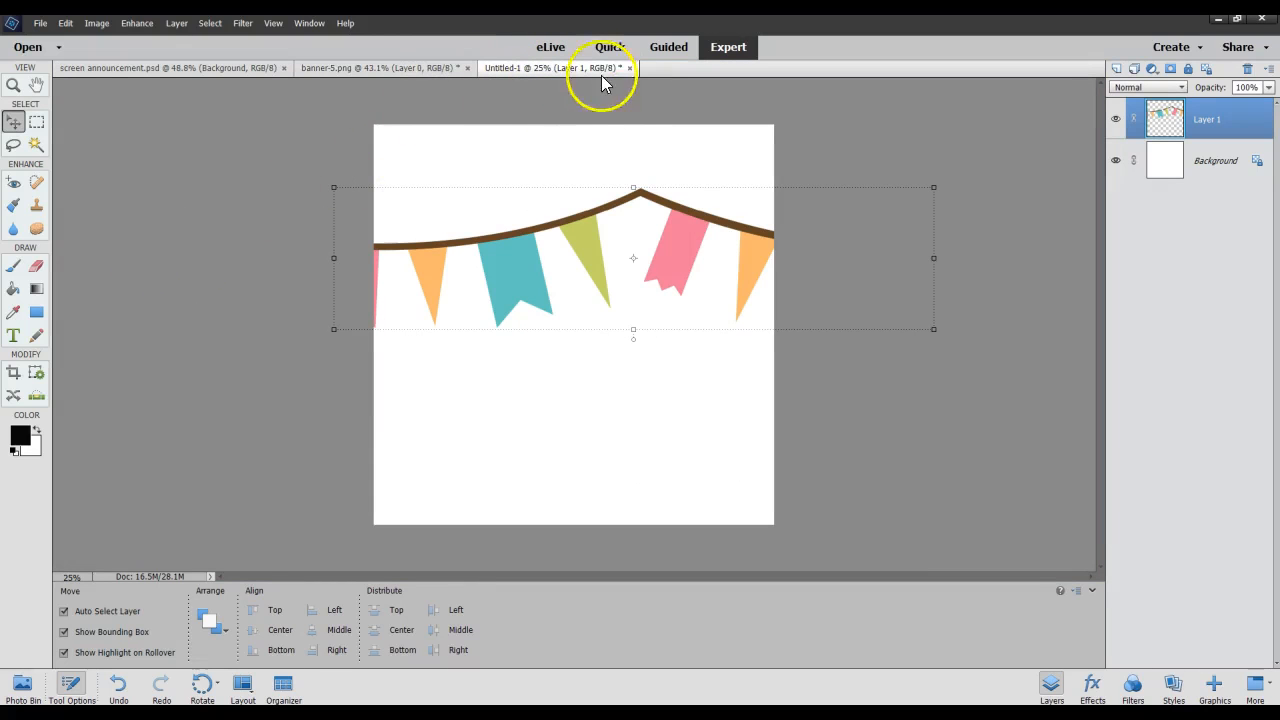
# Scale the bunting to about 57.53% and position it along the canvas's top edge, starting at the left side.
pyautogui.moveTo(474, 251); pyautogui.dragTo(595, 213)
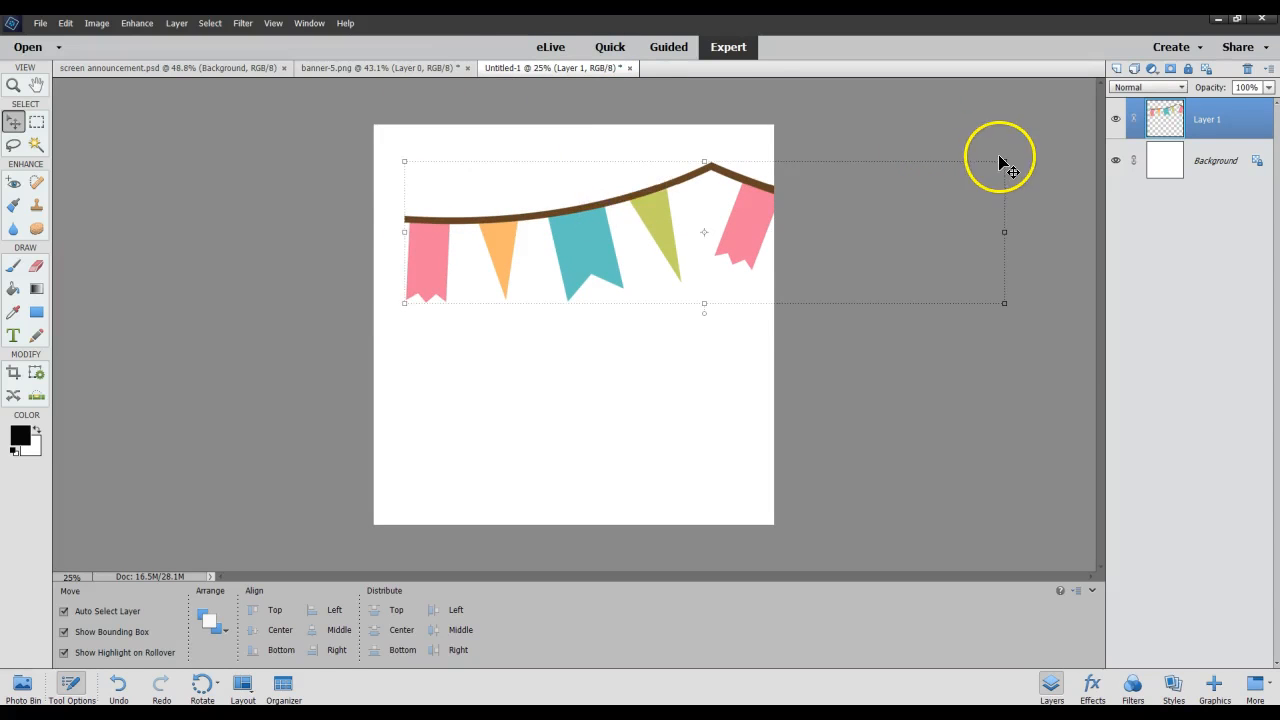
pyautogui.moveTo(1004, 161); pyautogui.dragTo(752, 228)
pyautogui.moveTo(622, 249); pyautogui.dragTo(590, 166)
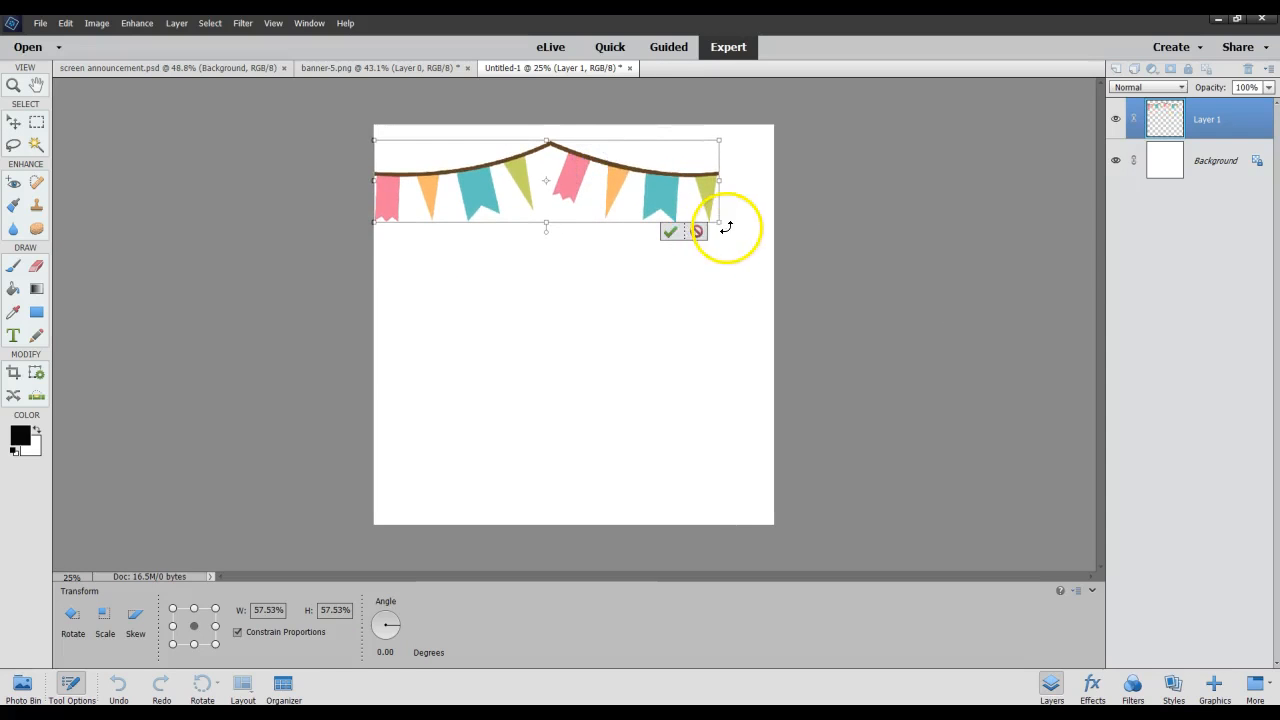
pyautogui.click(668, 228)
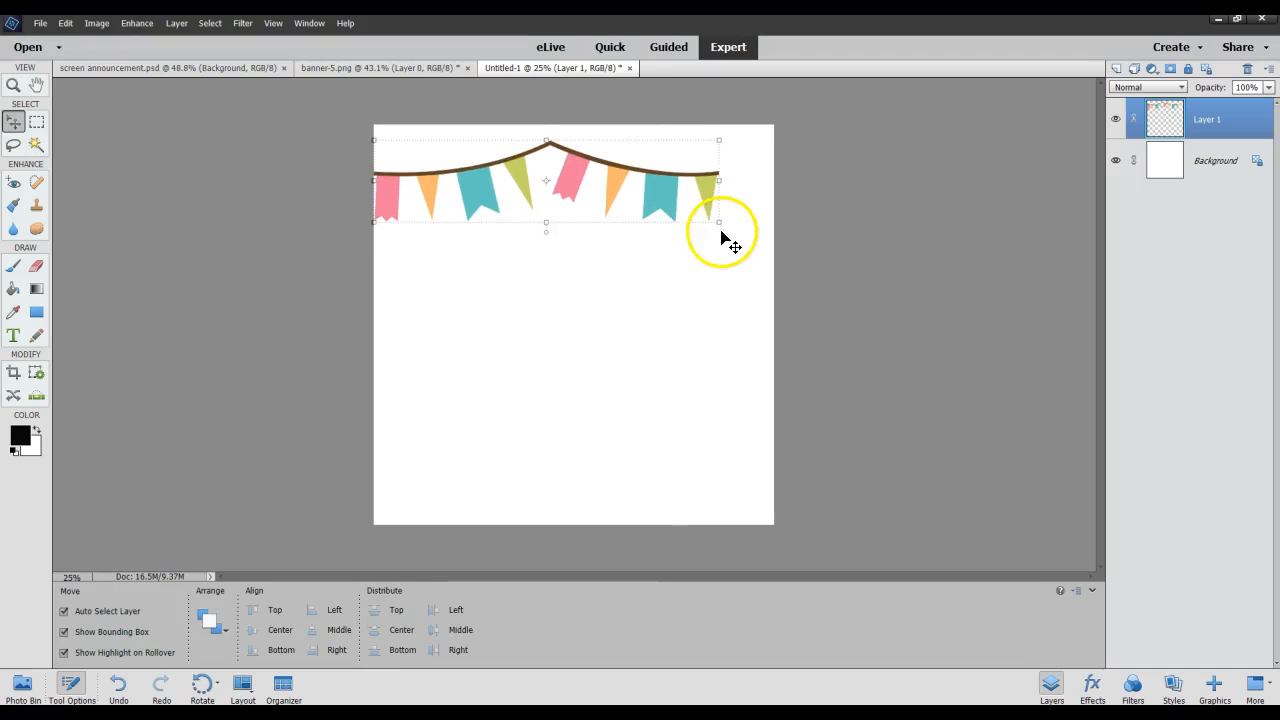
# Rotate the bunting to about -11.35 degrees, shift it up into the canvas's top-left corner, and deselect it.
pyautogui.moveTo(723, 229); pyautogui.dragTo(725, 193)
pyautogui.moveTo(569, 159); pyautogui.dragTo(558, 142)
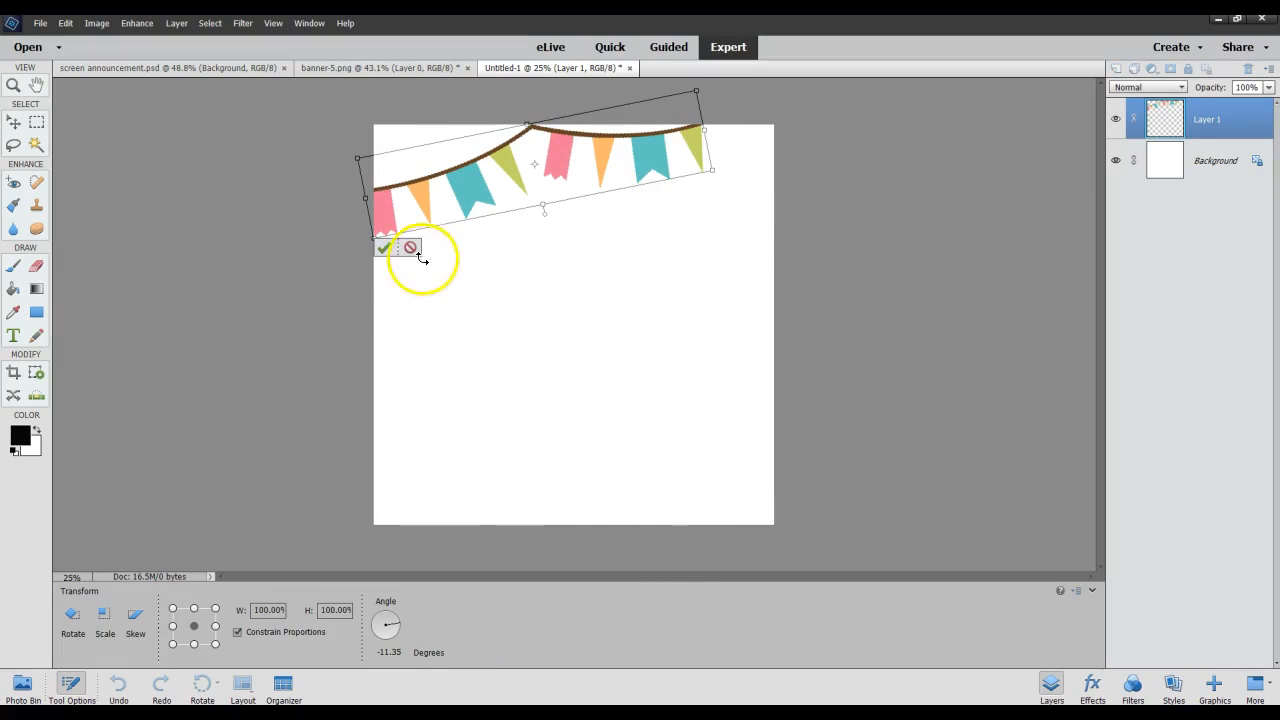
pyautogui.click(384, 247)
pyautogui.click(273, 370)
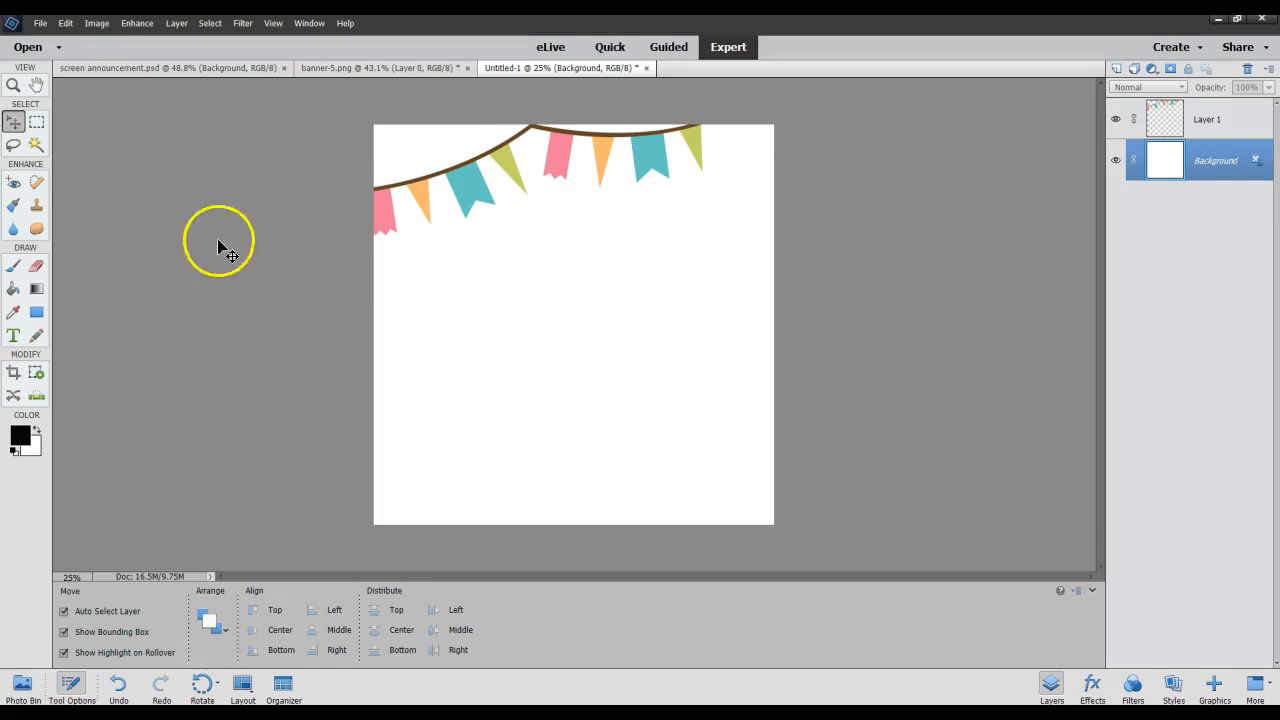
# Use the Zoom tool to magnify and reduce the canvas view, ending at 25%.
pyautogui.click(13, 87)
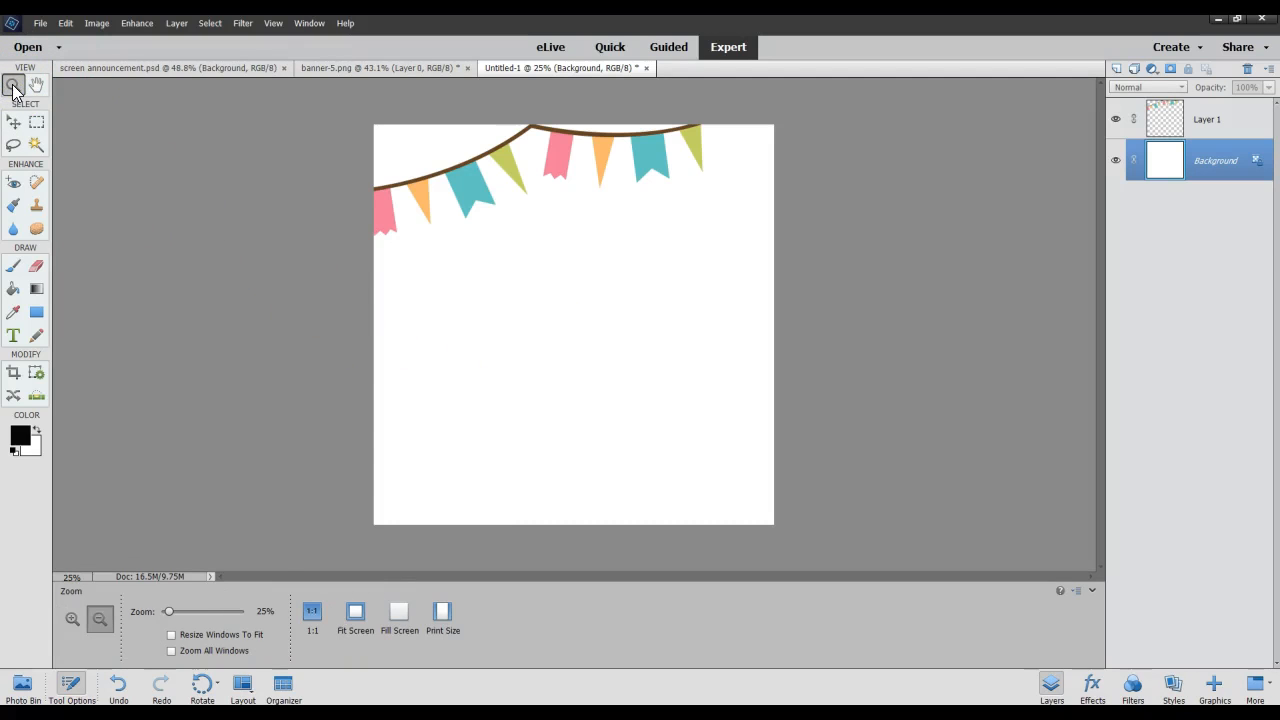
pyautogui.click(479, 318)
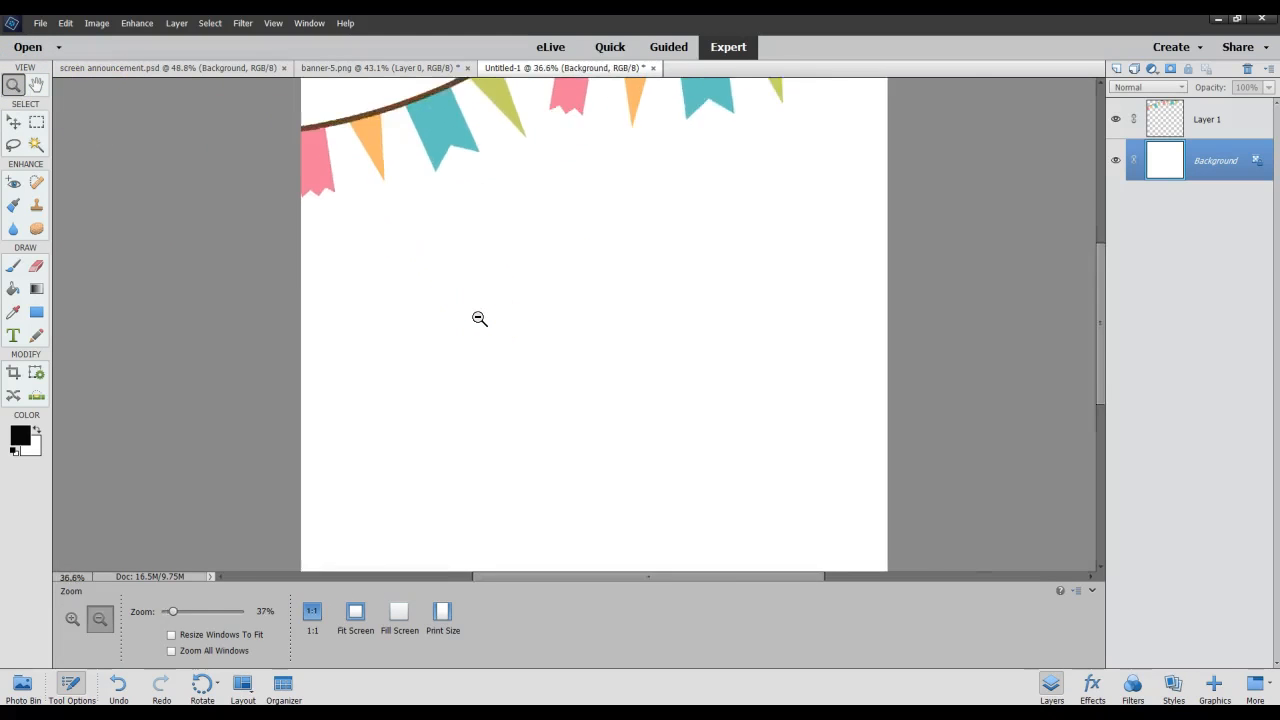
pyautogui.scroll(-4, 479, 318)
pyautogui.scroll(8, 479, 318)
pyautogui.scroll(-1, 479, 318)
pyautogui.scroll(-3, 479, 318)
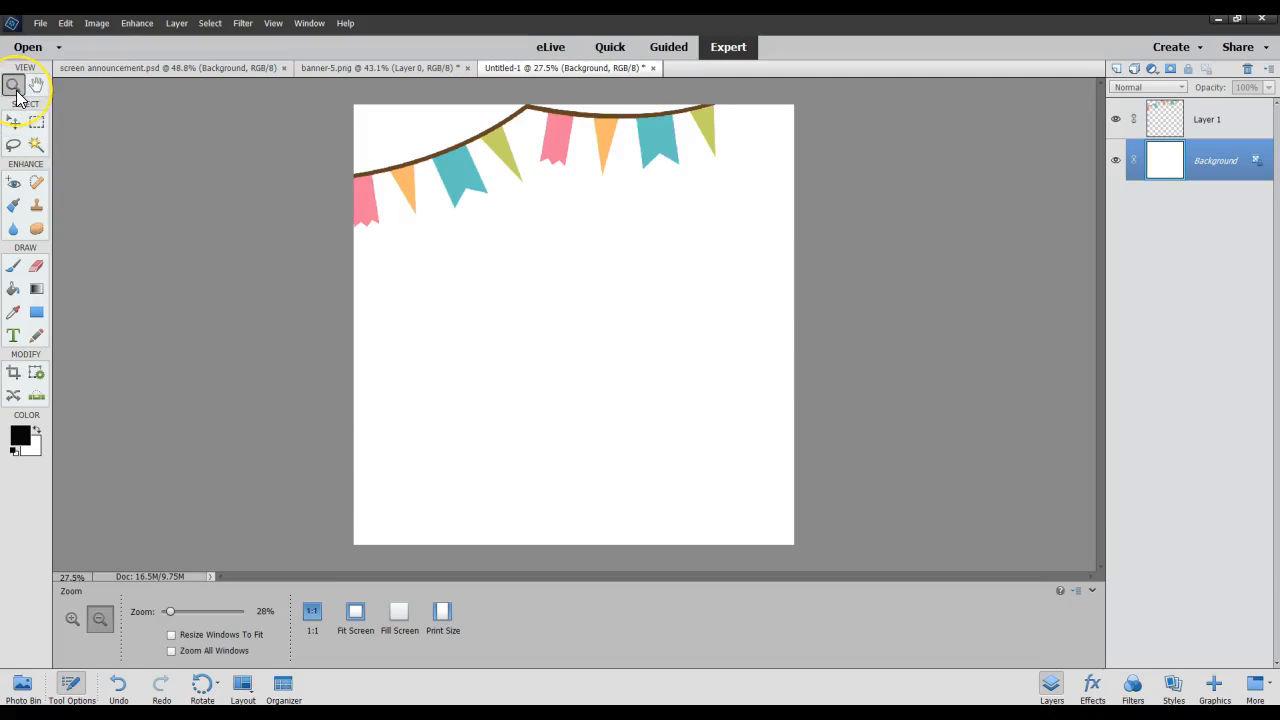
pyautogui.click(545, 272)
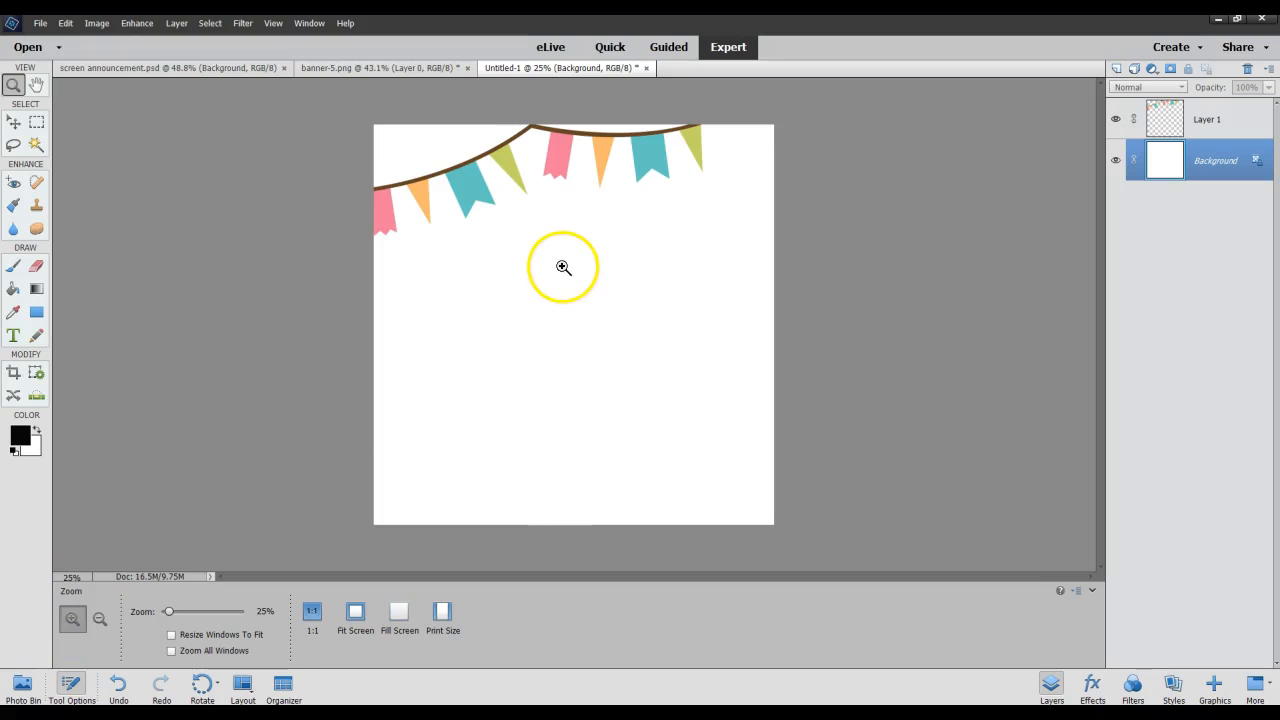
# Zoom in to 50% on the blank area below the bunting and back out to about 31%.
pyautogui.click(562, 271)
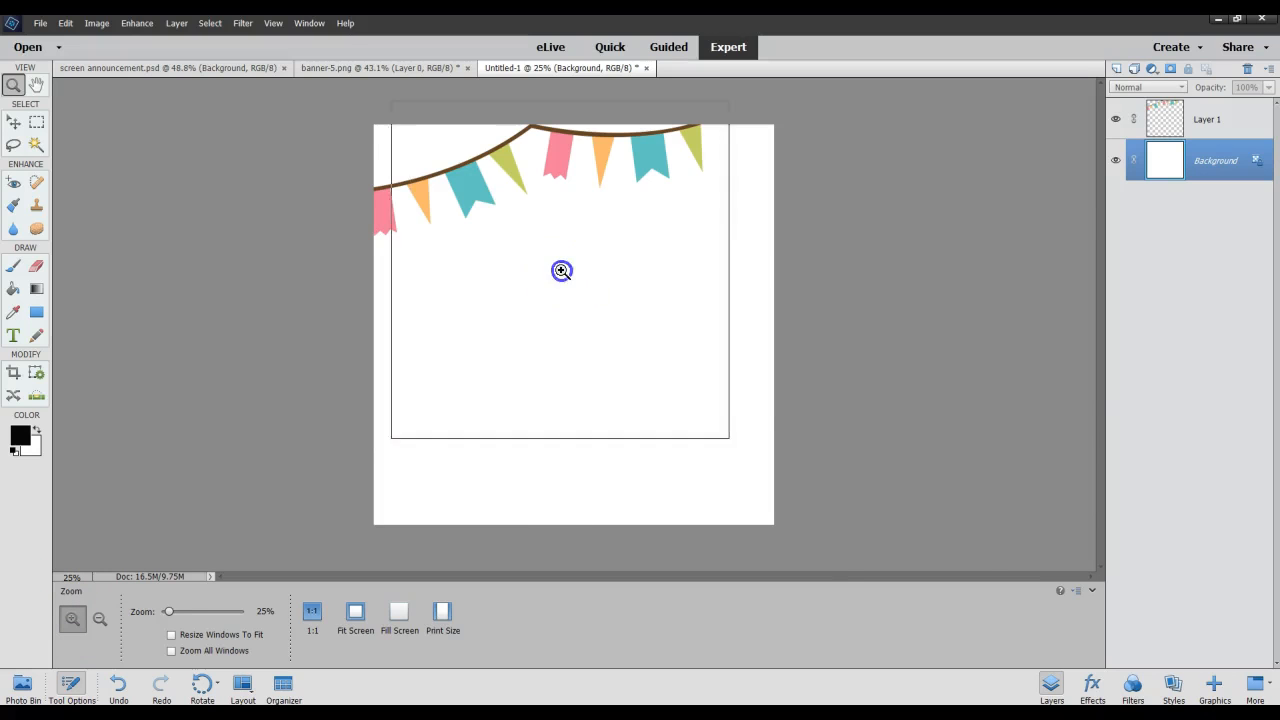
pyautogui.click(562, 271)
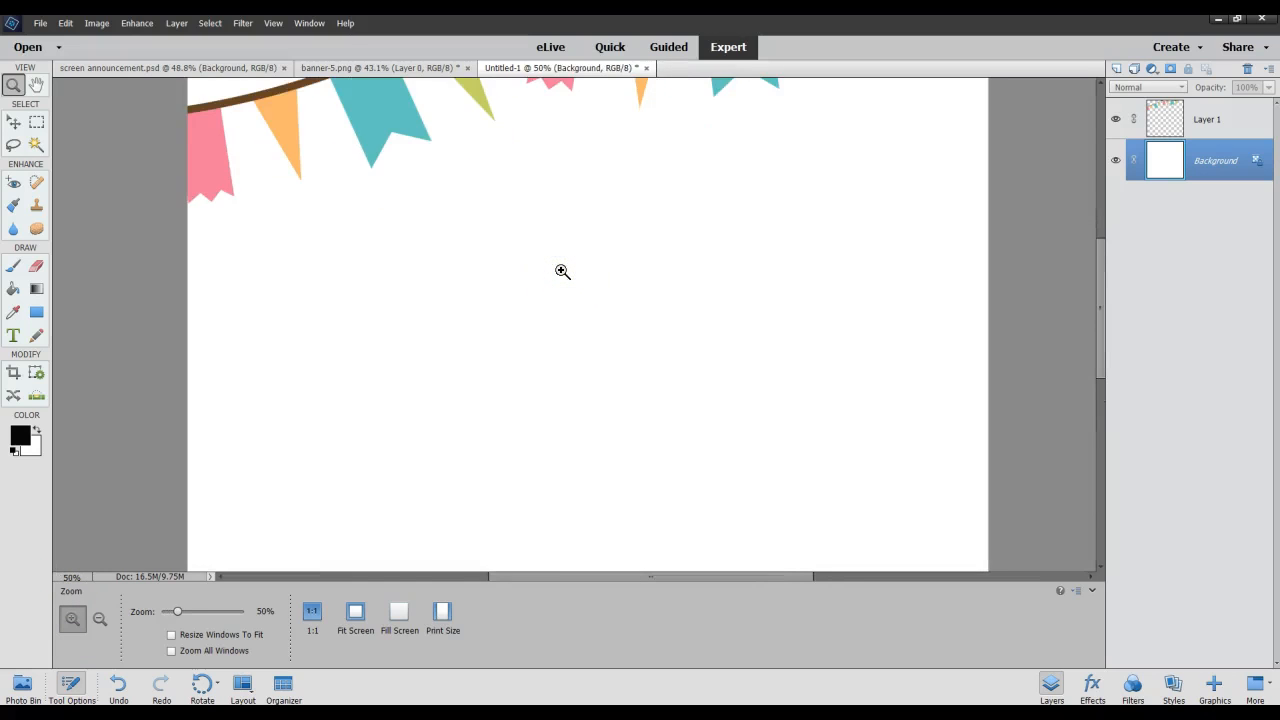
pyautogui.scroll(1, 562, 271)
pyautogui.scroll(-2, 562, 271)
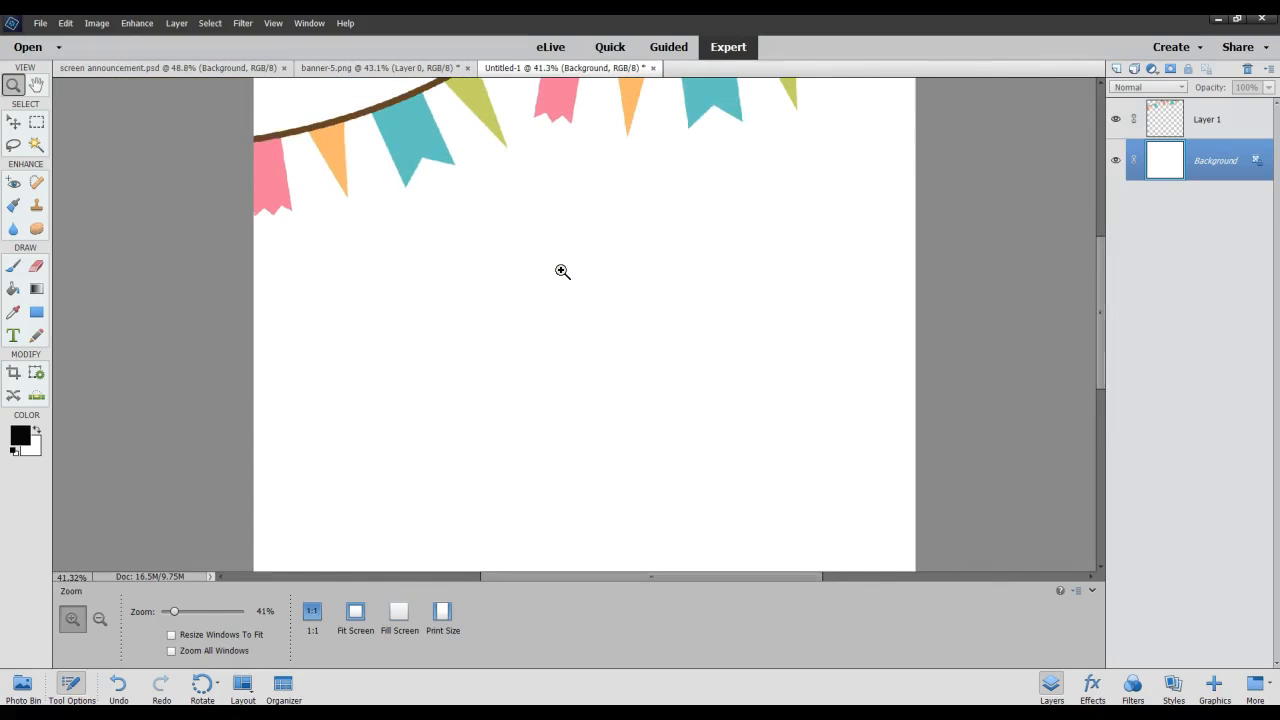
pyautogui.scroll(-2, 562, 271)
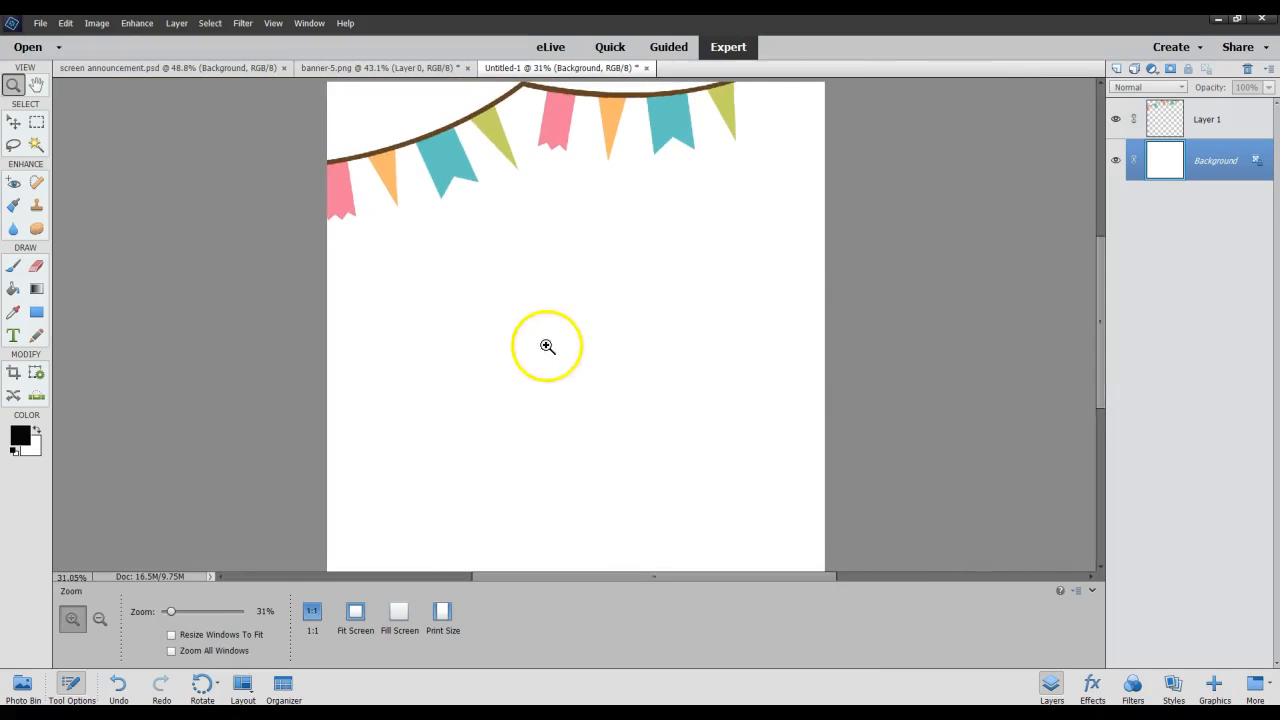
# Magnify the canvas to 50% again and reduce it in two stages to 25%.
pyautogui.click(567, 304)
pyautogui.click(567, 304)
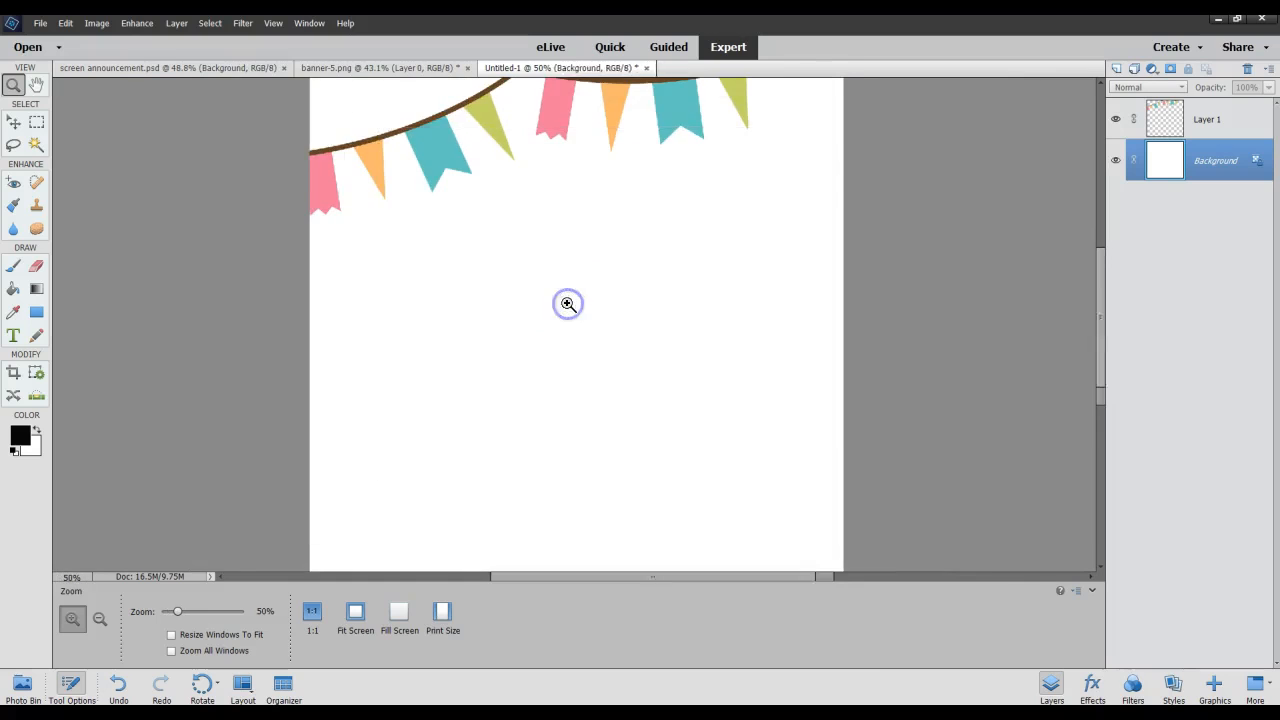
pyautogui.rightClick(567, 304)
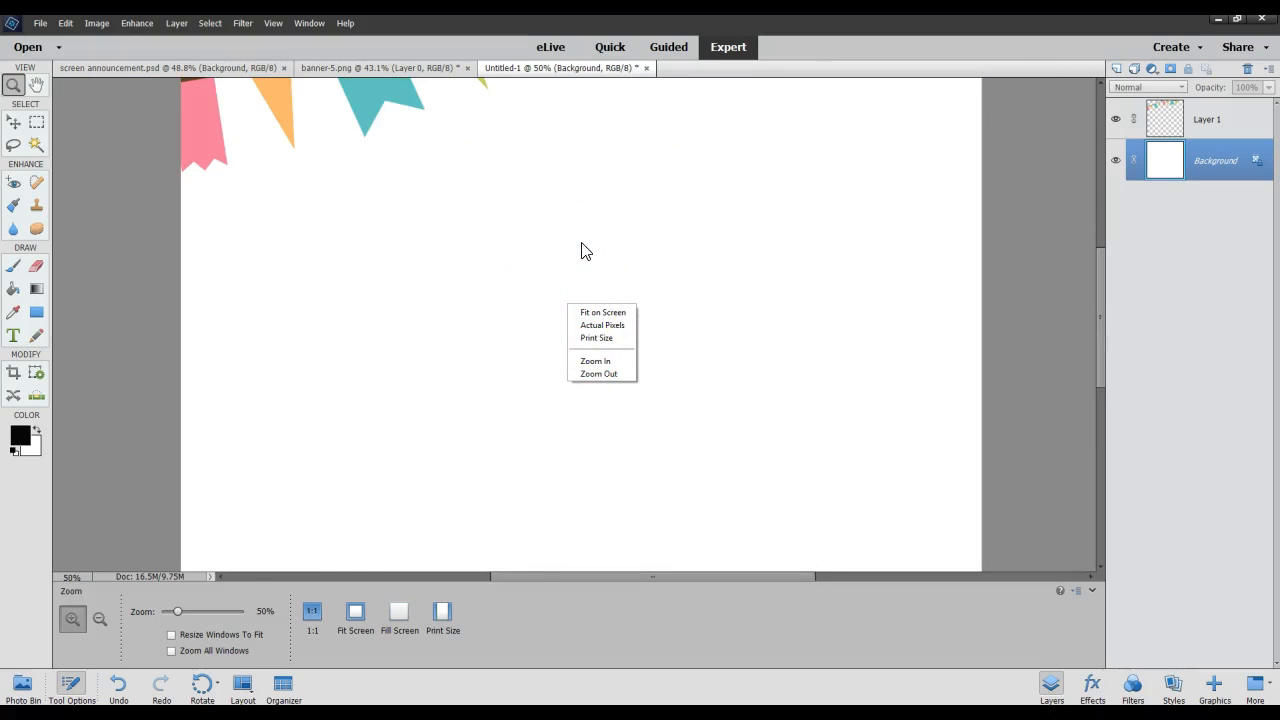
pyautogui.click(599, 374)
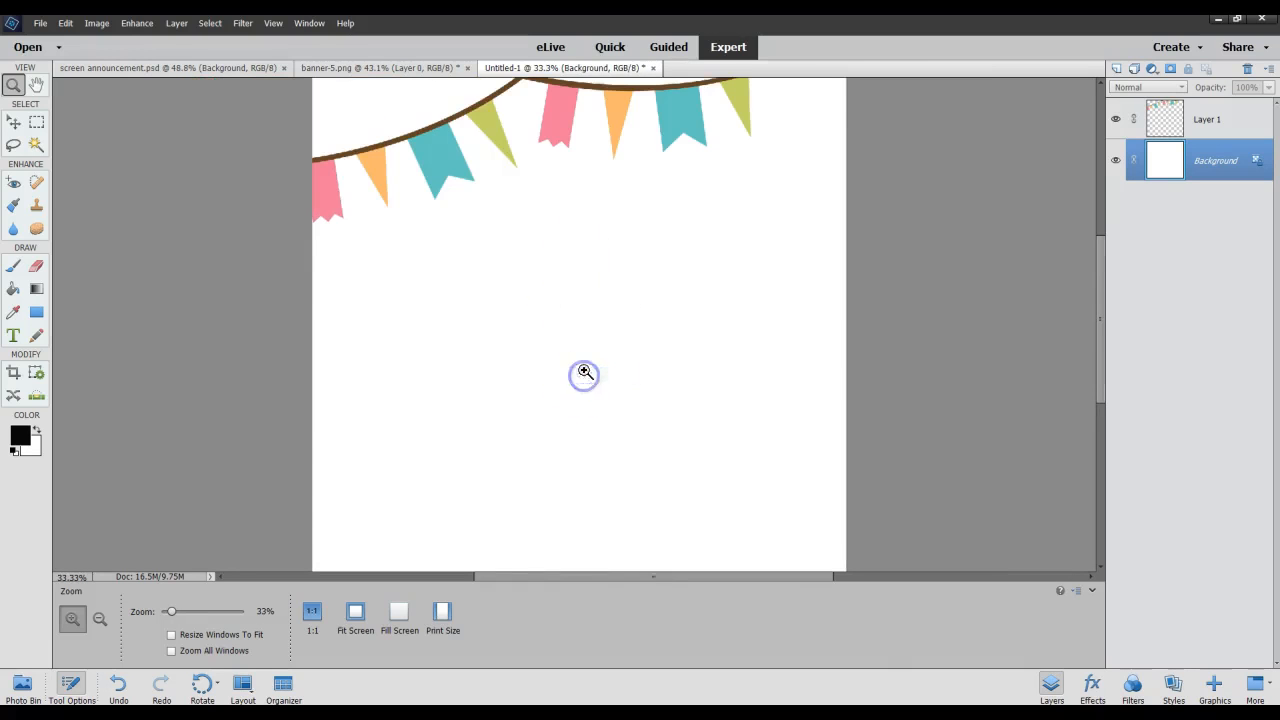
pyautogui.rightClick(563, 272)
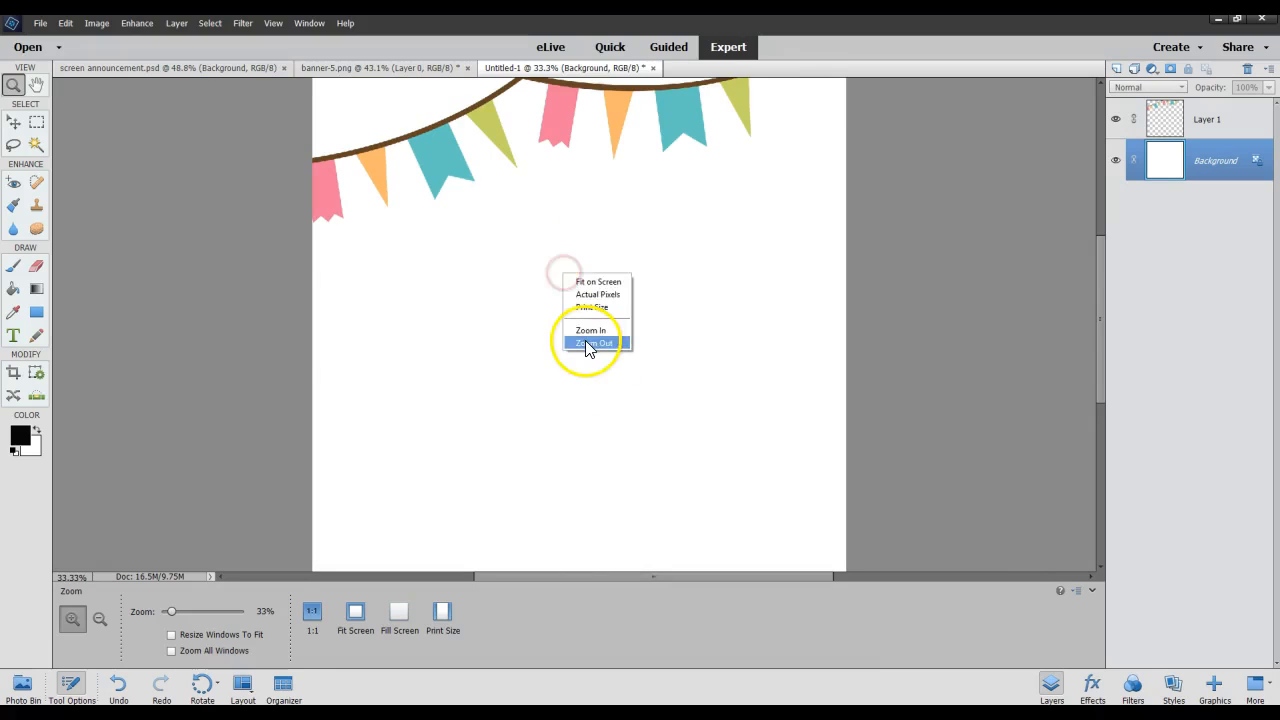
pyautogui.click(586, 342)
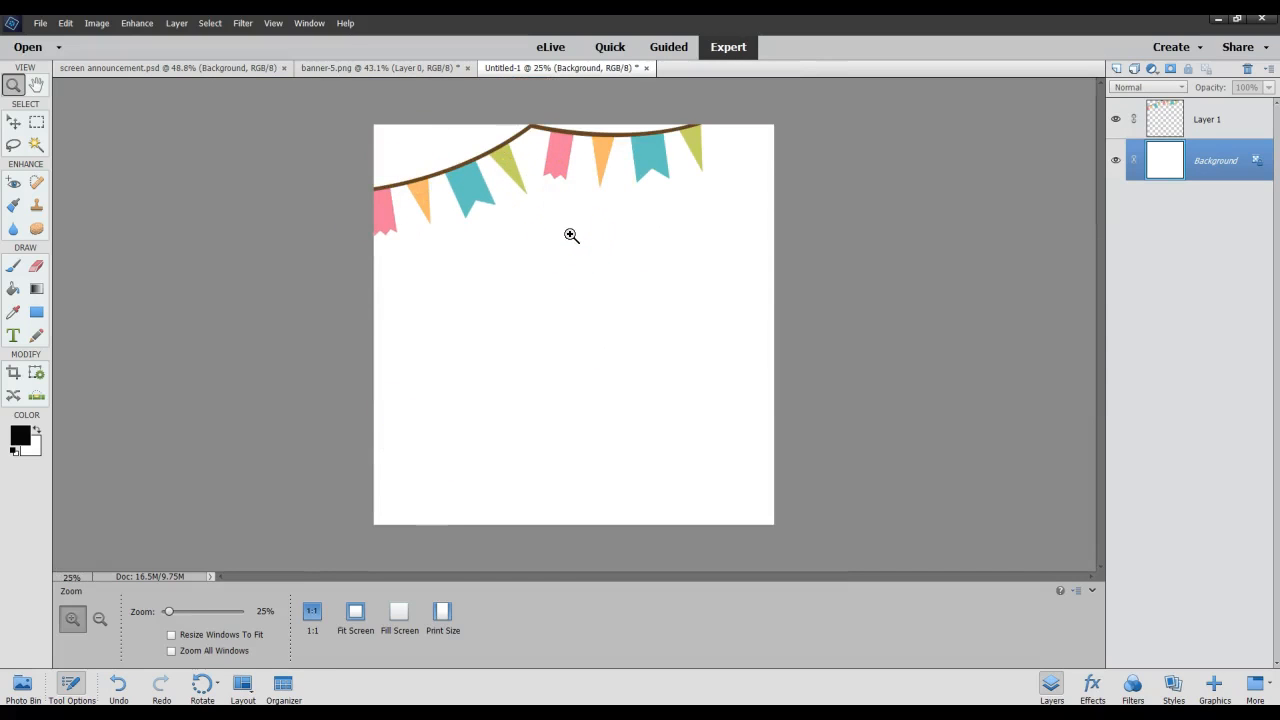
# Zoom the canvas out to 8.33% and back in to 33.3%.
pyautogui.click(99, 620)
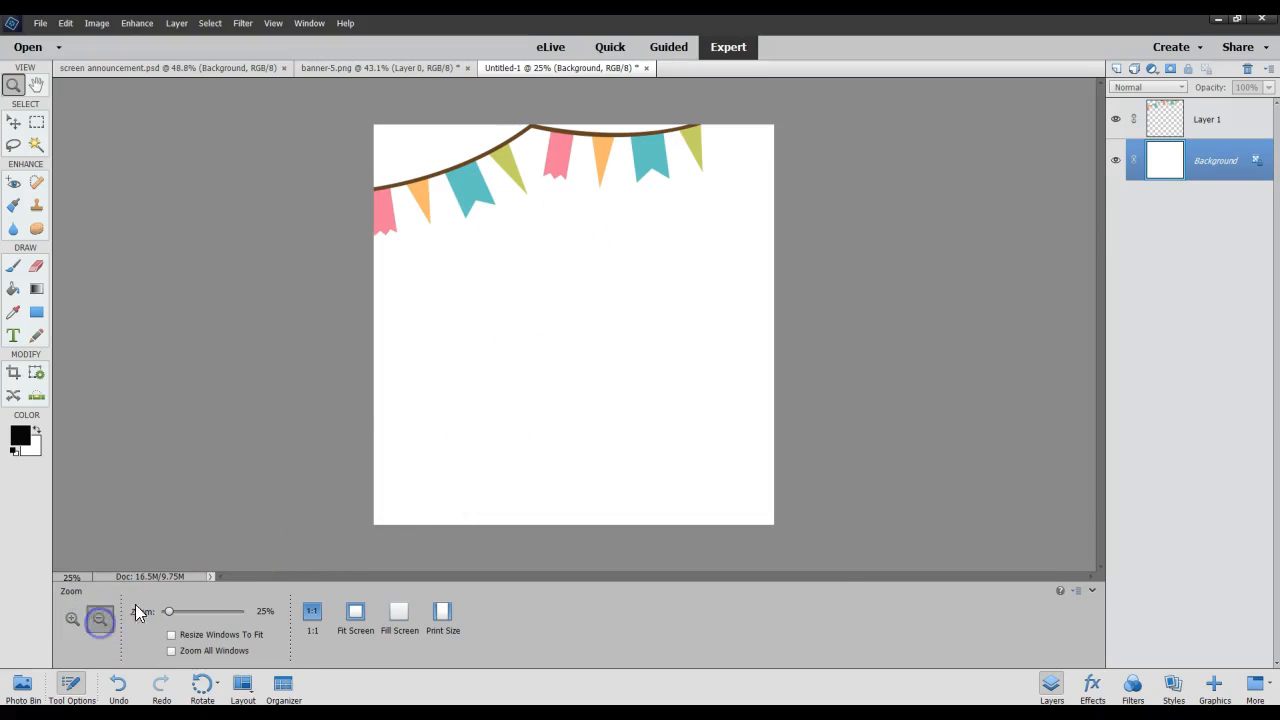
pyautogui.click(526, 318)
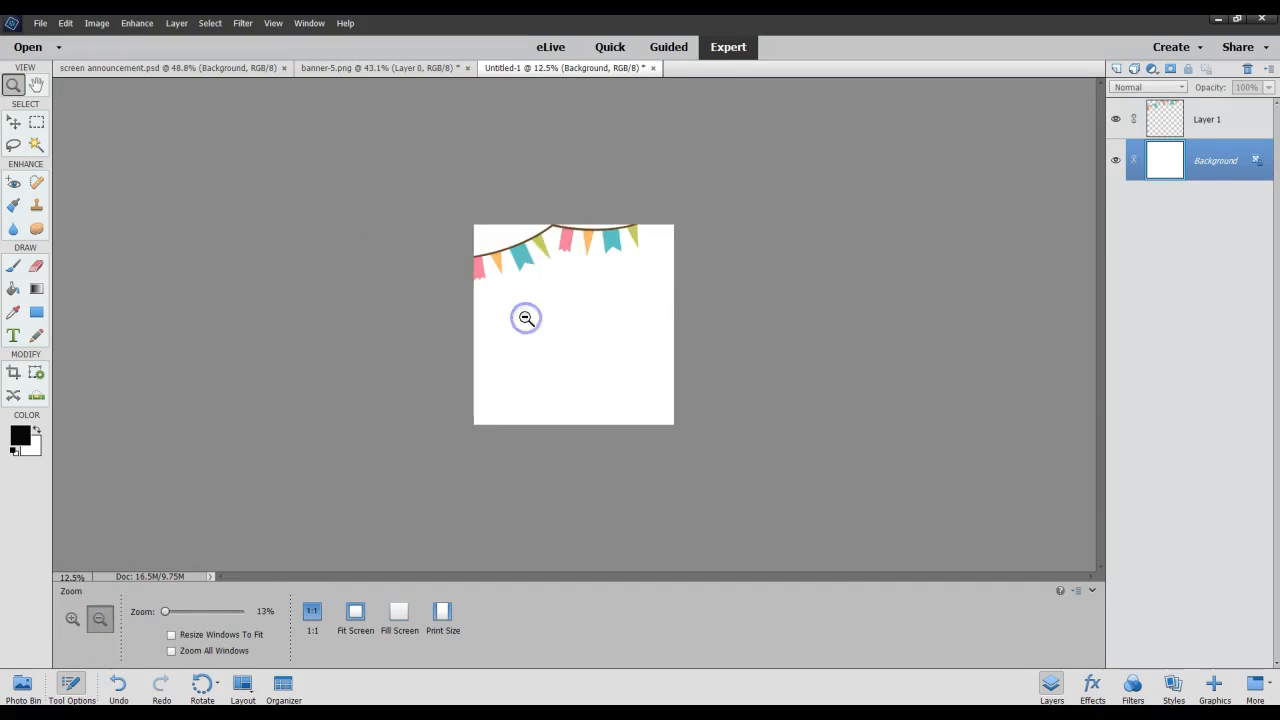
pyautogui.click(526, 318)
pyautogui.rightClick(526, 318)
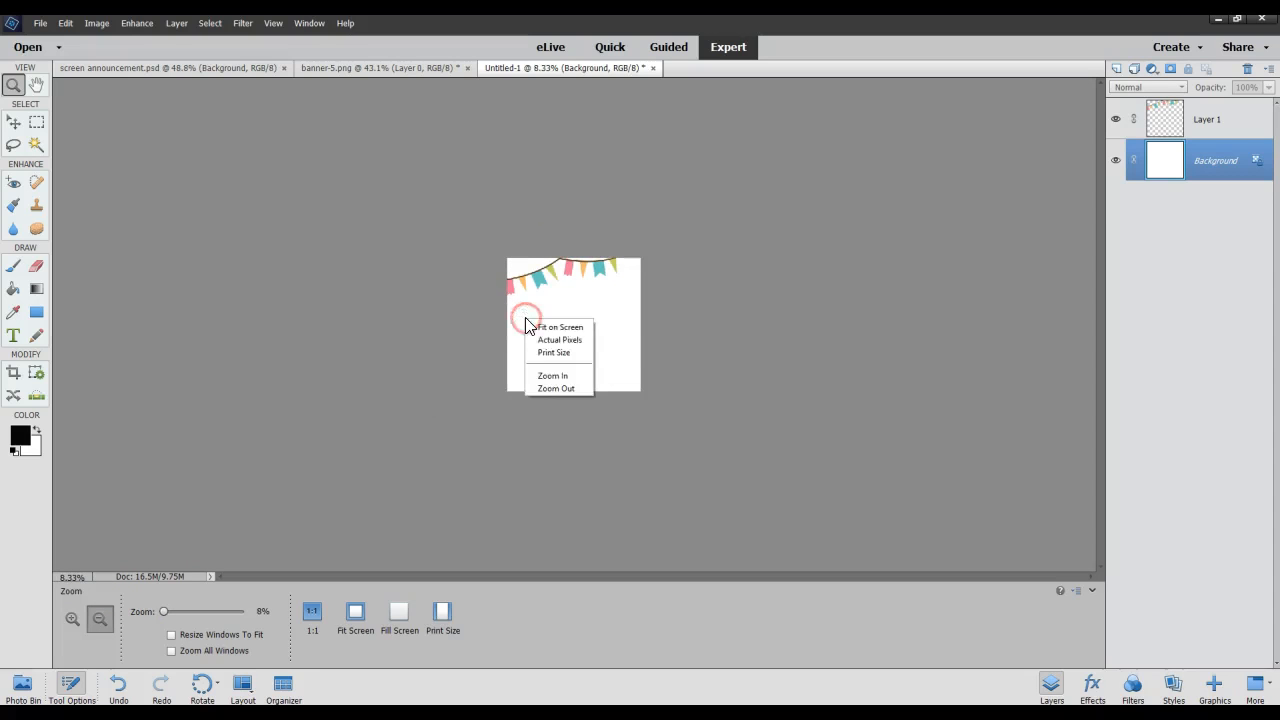
pyautogui.click(552, 373)
pyautogui.rightClick(555, 312)
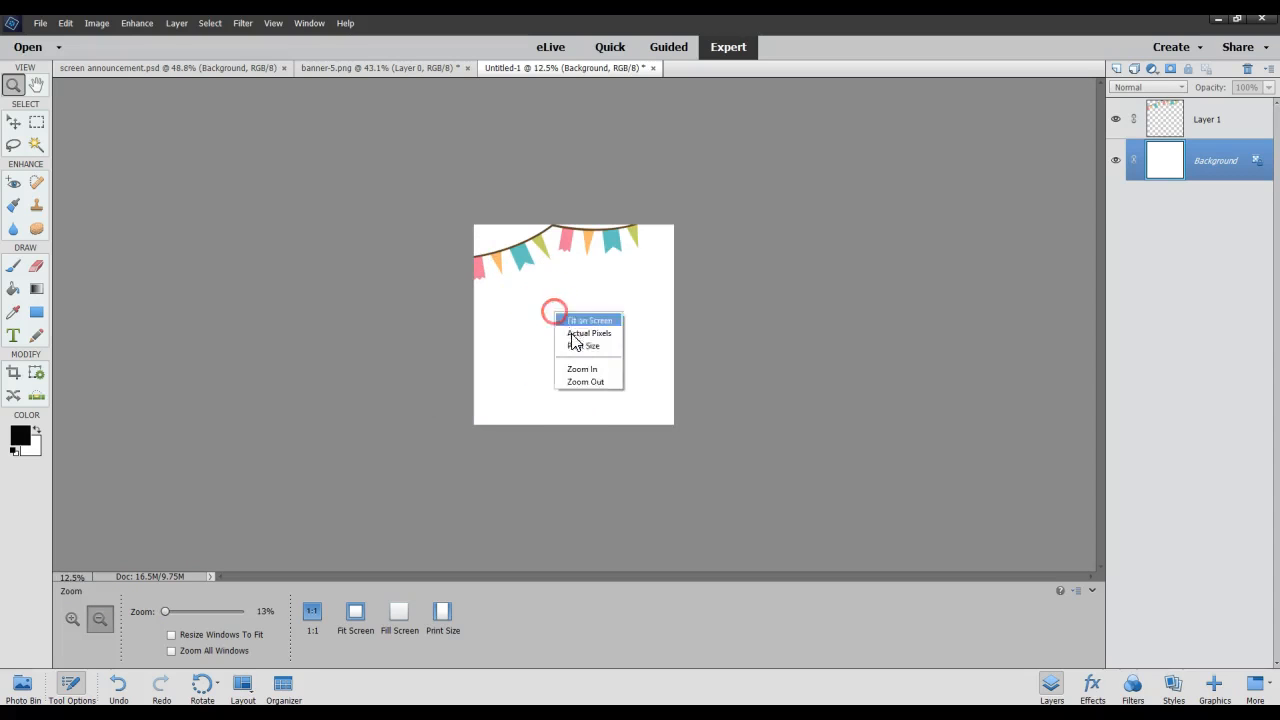
pyautogui.click(563, 370)
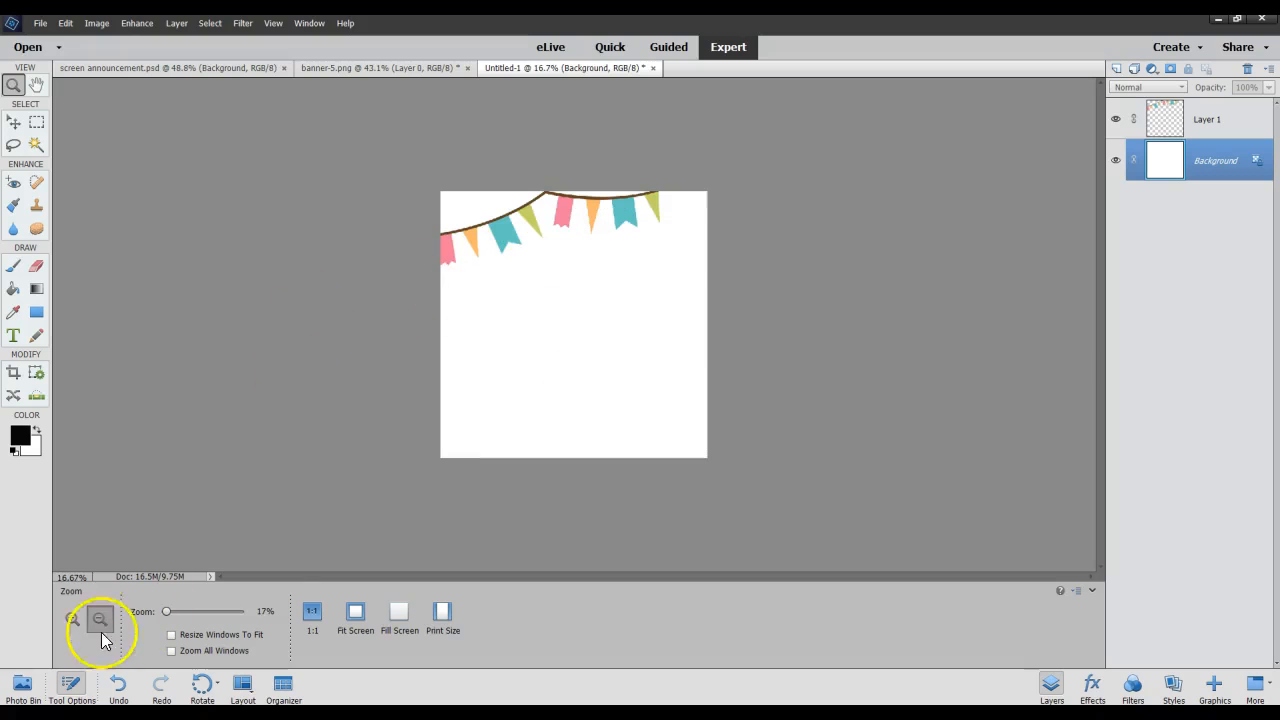
pyautogui.click(64, 619)
pyautogui.click(600, 278)
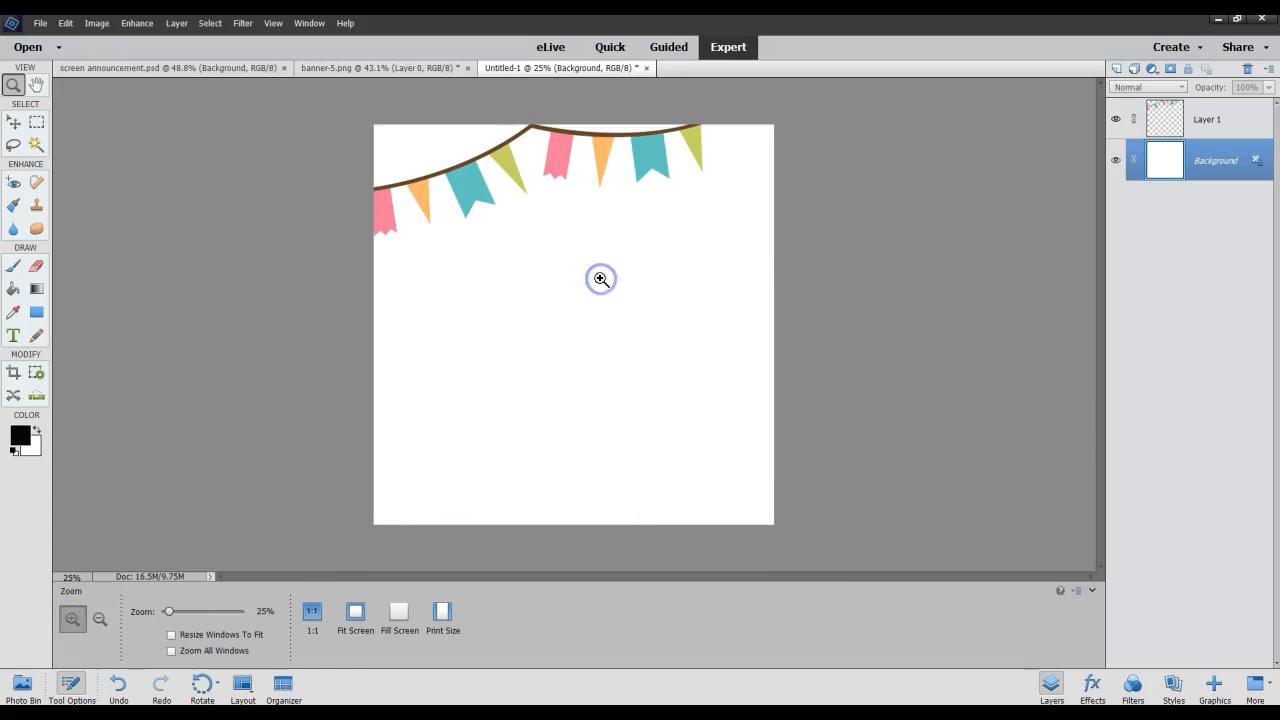
pyautogui.click(600, 278)
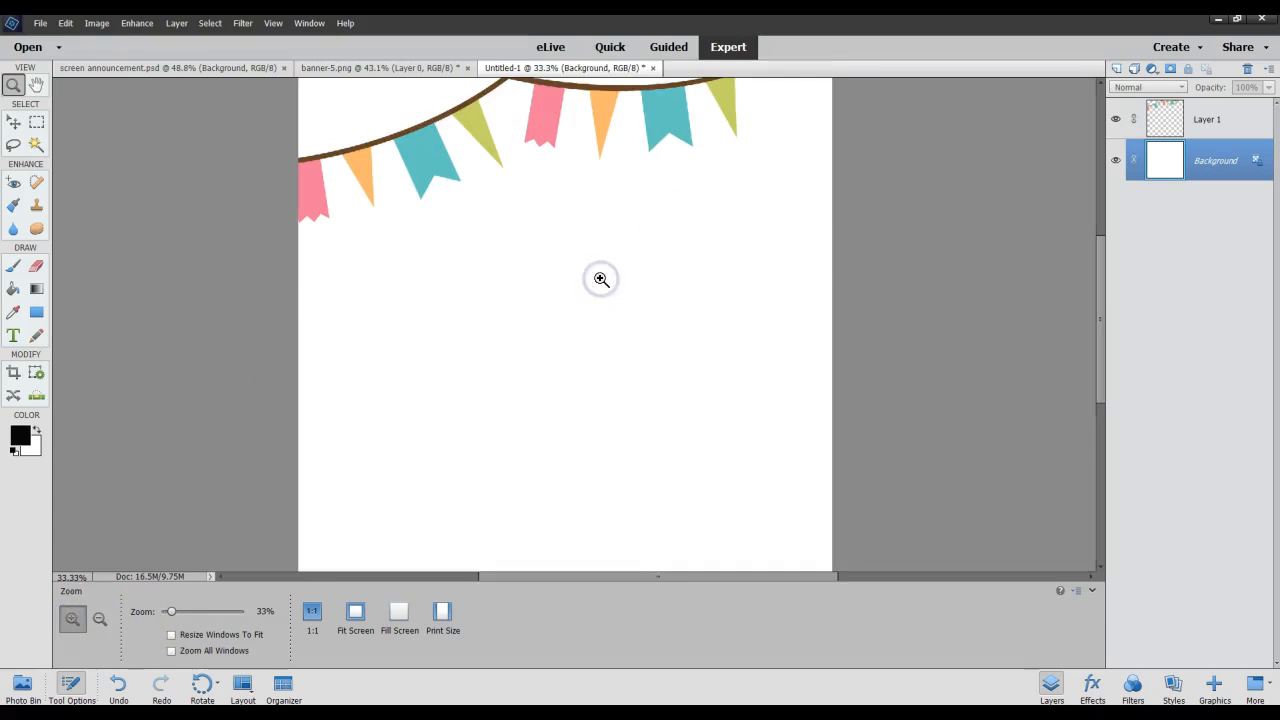
# Pan the canvas vertically and sideways with the Hand tool to reposition the bunting in the view.
pyautogui.click(34, 88)
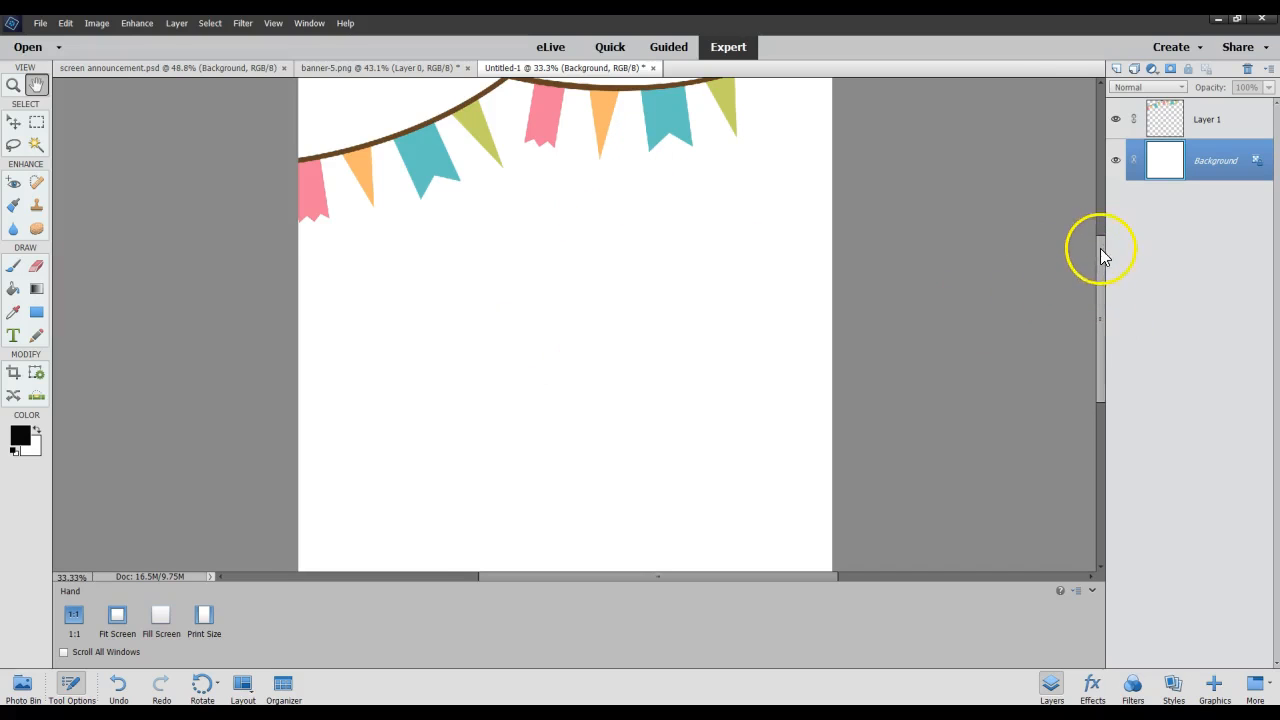
pyautogui.moveTo(523, 129); pyautogui.dragTo(526, 343)
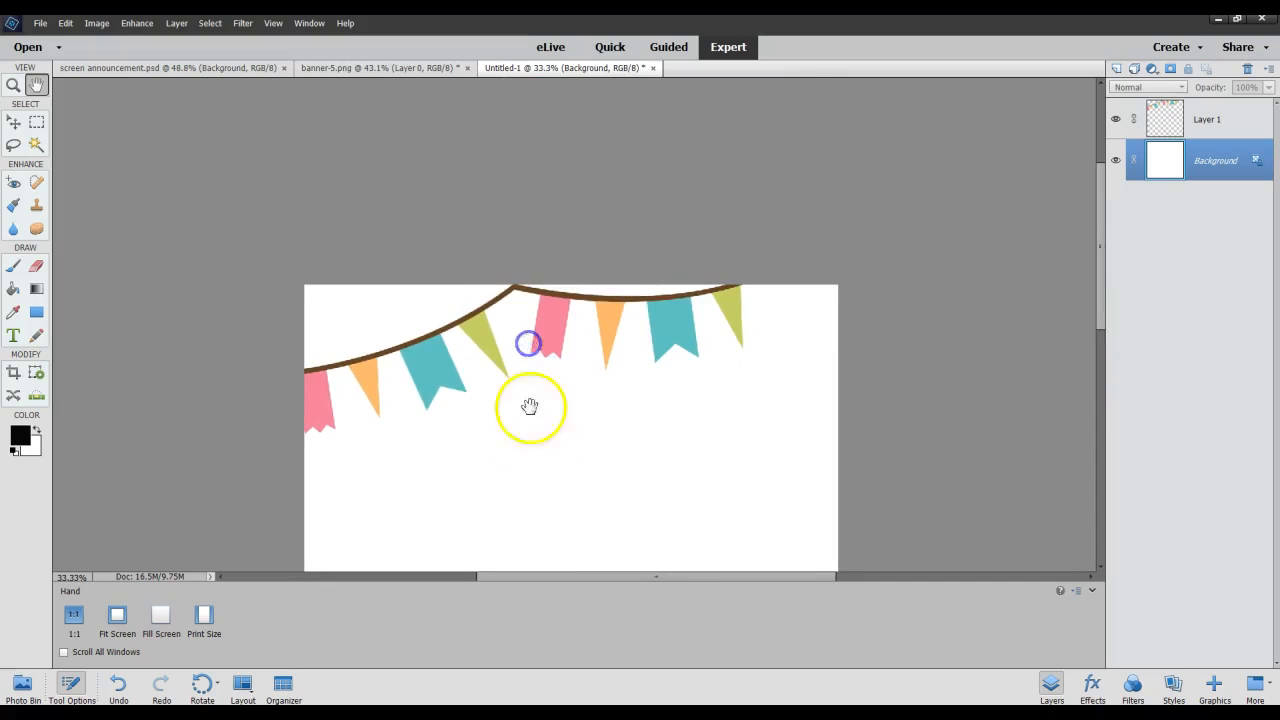
pyautogui.moveTo(531, 406); pyautogui.dragTo(539, 202)
pyautogui.moveTo(435, 273); pyautogui.dragTo(569, 234)
pyautogui.moveTo(600, 451); pyautogui.dragTo(589, 418)
# Magnify the canvas to 95.1% and pan with the Hand tool to bring the bunting into view.
pyautogui.scroll(11, 589, 418)
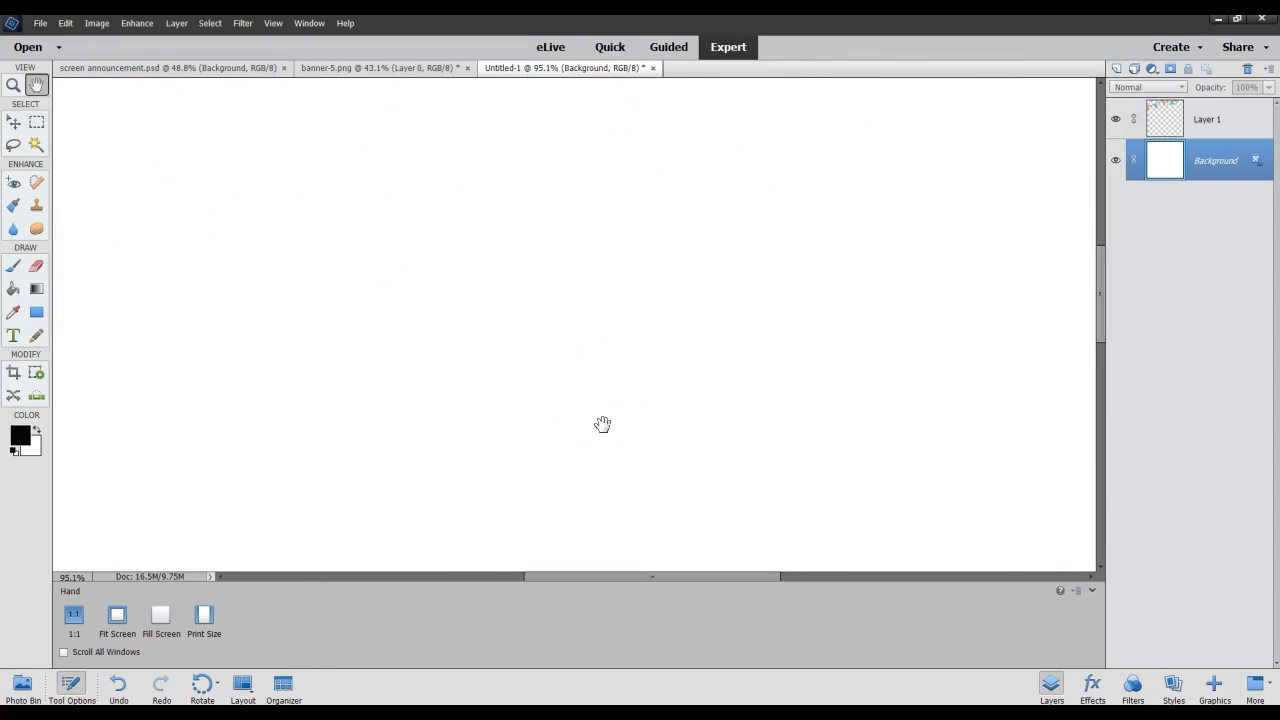
pyautogui.moveTo(580, 226); pyautogui.dragTo(620, 377)
pyautogui.moveTo(616, 267)
pyautogui.mouseDown()
pyautogui.moveTo(632, 371)
pyautogui.moveTo(646, 354)
pyautogui.moveTo(646, 271)
pyautogui.mouseUp()
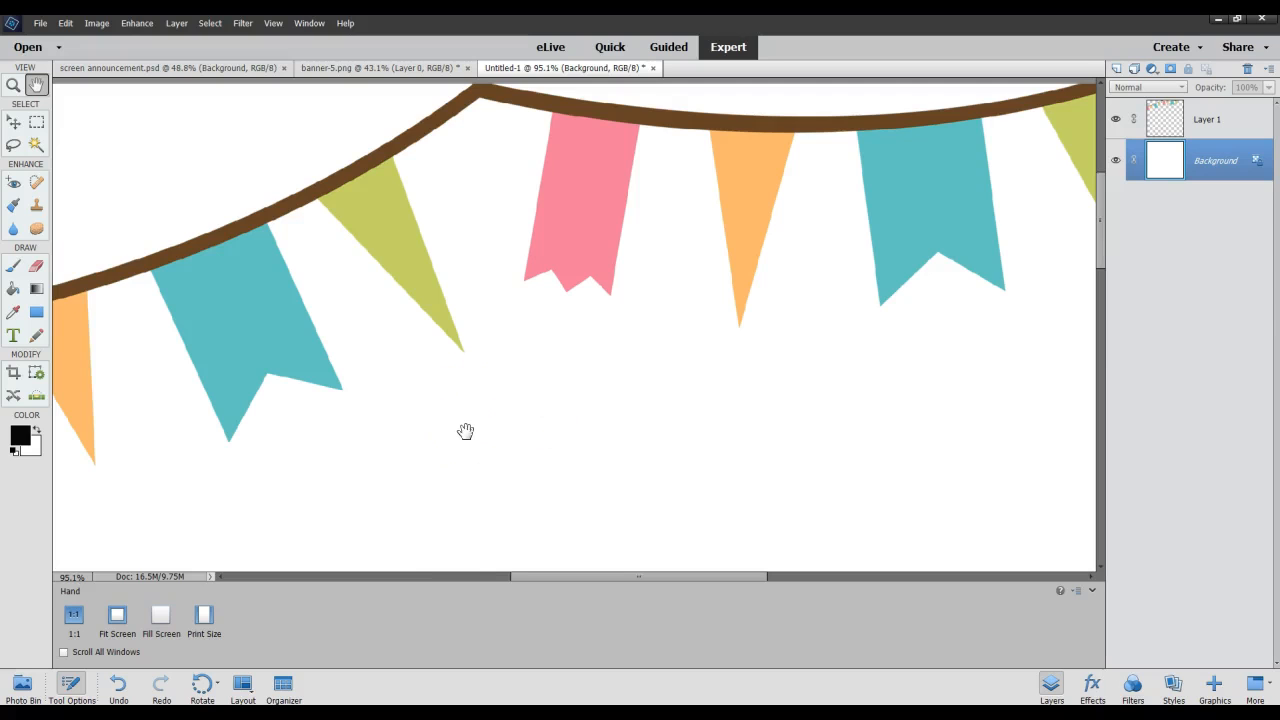
# Magnify the canvas to 361% and pan to the area between the green triangle and the pink flag.
pyautogui.scroll(1, 465, 431)
pyautogui.scroll(12, 465, 431)
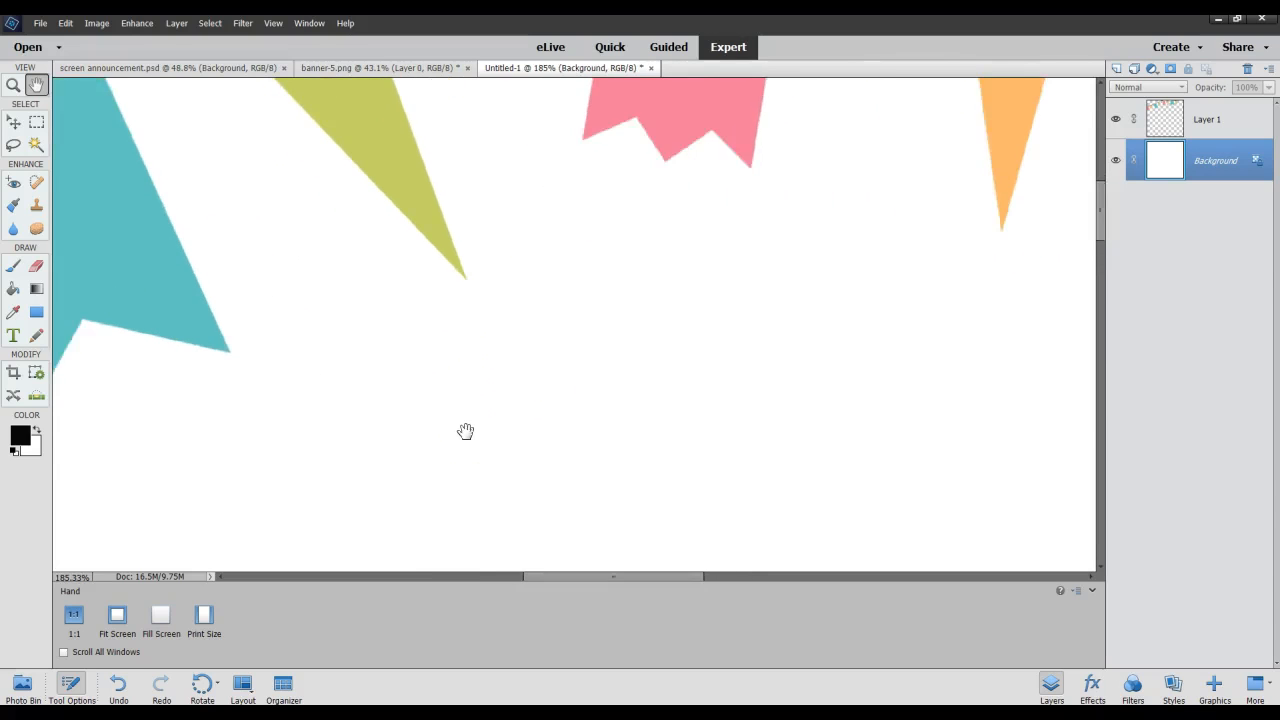
pyautogui.moveTo(603, 257)
pyautogui.mouseDown()
pyautogui.moveTo(614, 451)
pyautogui.moveTo(623, 346)
pyautogui.moveTo(626, 401)
pyautogui.moveTo(629, 371)
pyautogui.mouseUp()
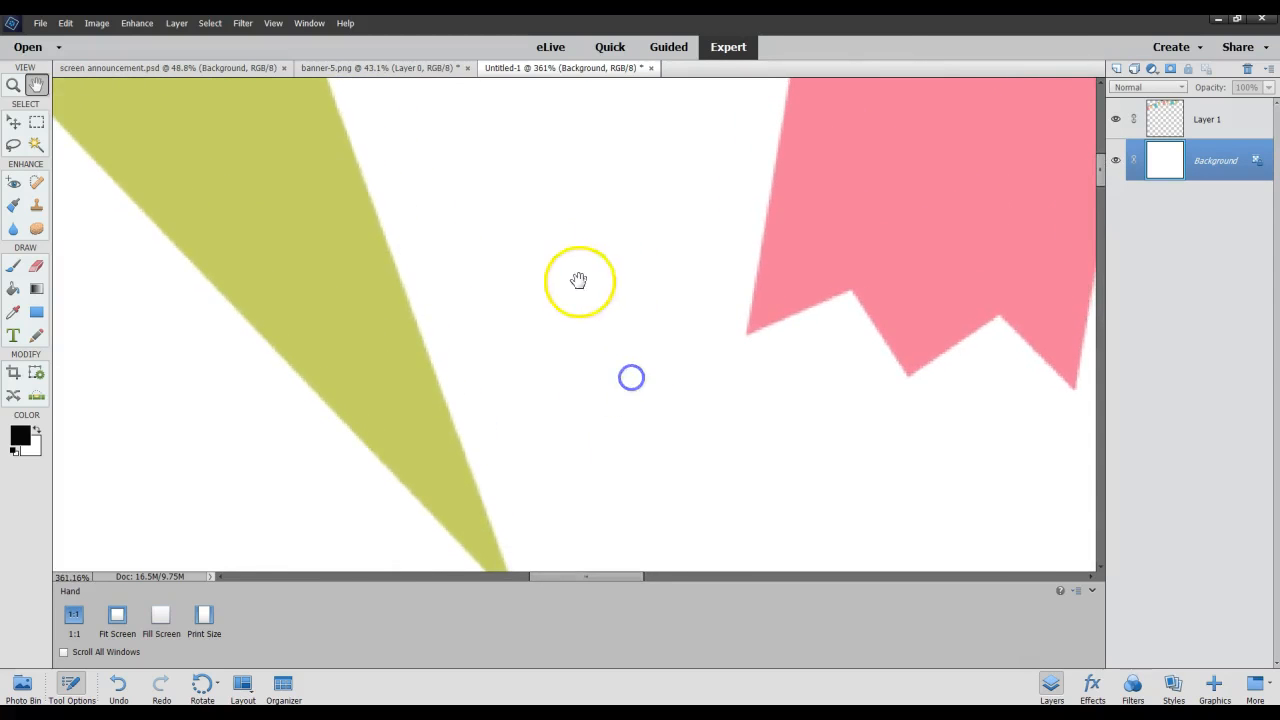
pyautogui.moveTo(580, 277); pyautogui.dragTo(598, 362)
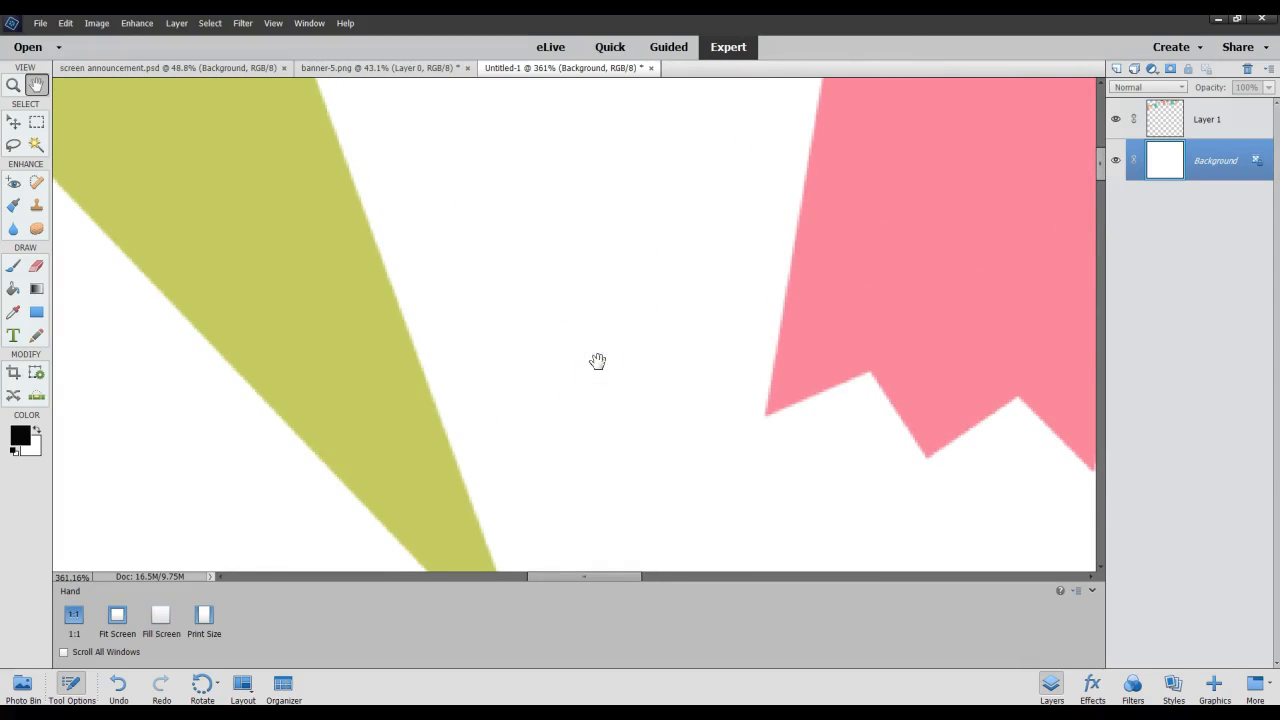
# Magnify the canvas to 774% and pan down along the green triangle's edge.
pyautogui.scroll(8, 597, 361)
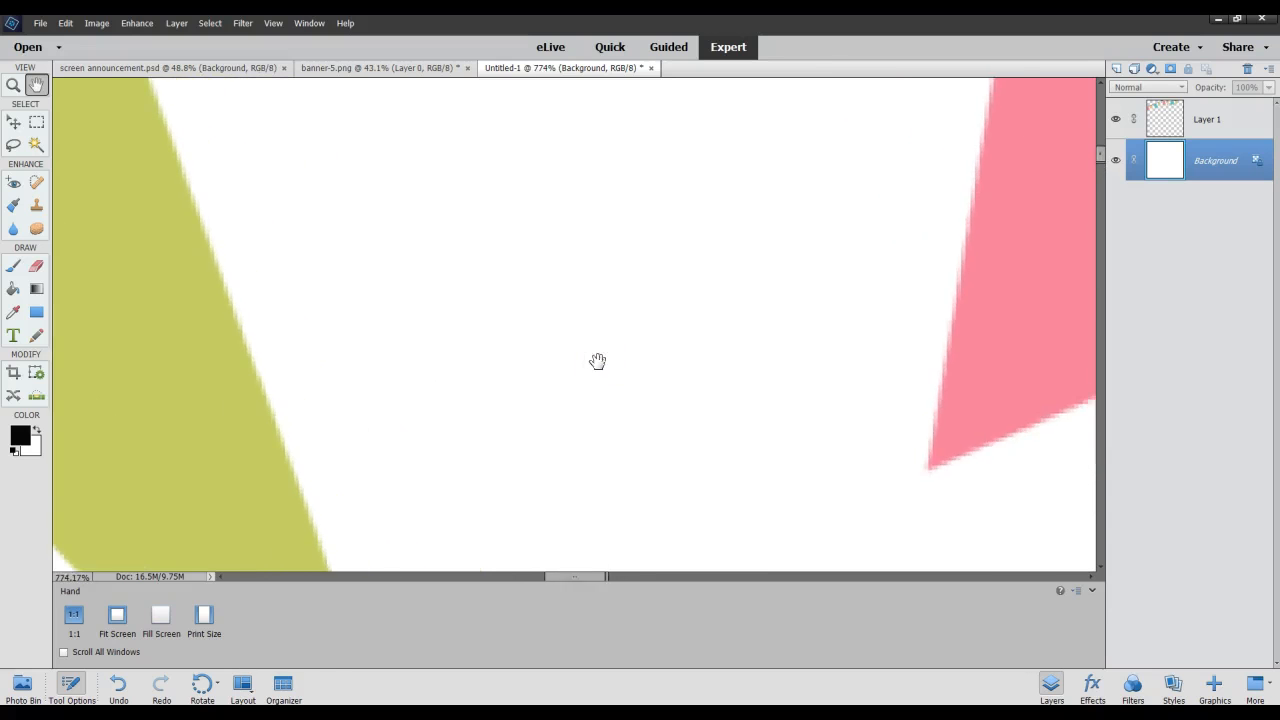
pyautogui.moveTo(565, 415); pyautogui.dragTo(640, 254)
pyautogui.moveTo(594, 440); pyautogui.dragTo(594, 300)
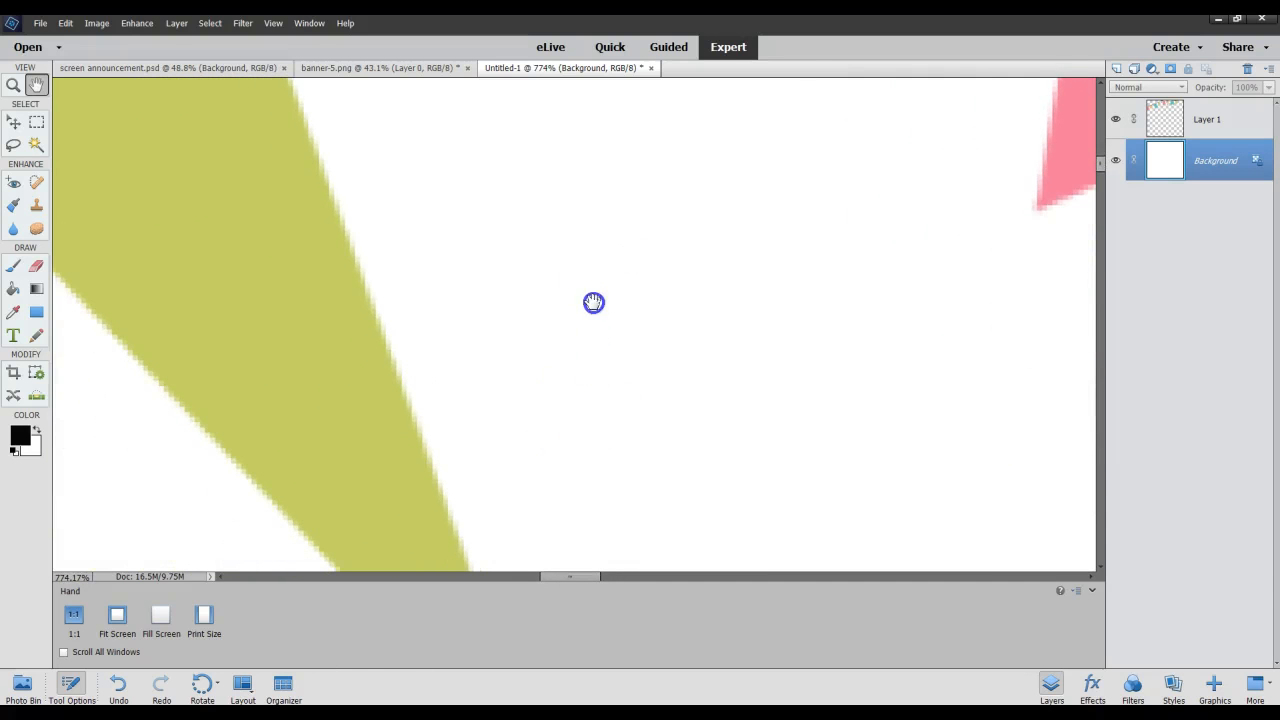
pyautogui.moveTo(580, 360); pyautogui.dragTo(609, 231)
# Magnify the canvas to 1830% and pan along the pixelated edge of the green triangle.
pyautogui.scroll(9, 540, 342)
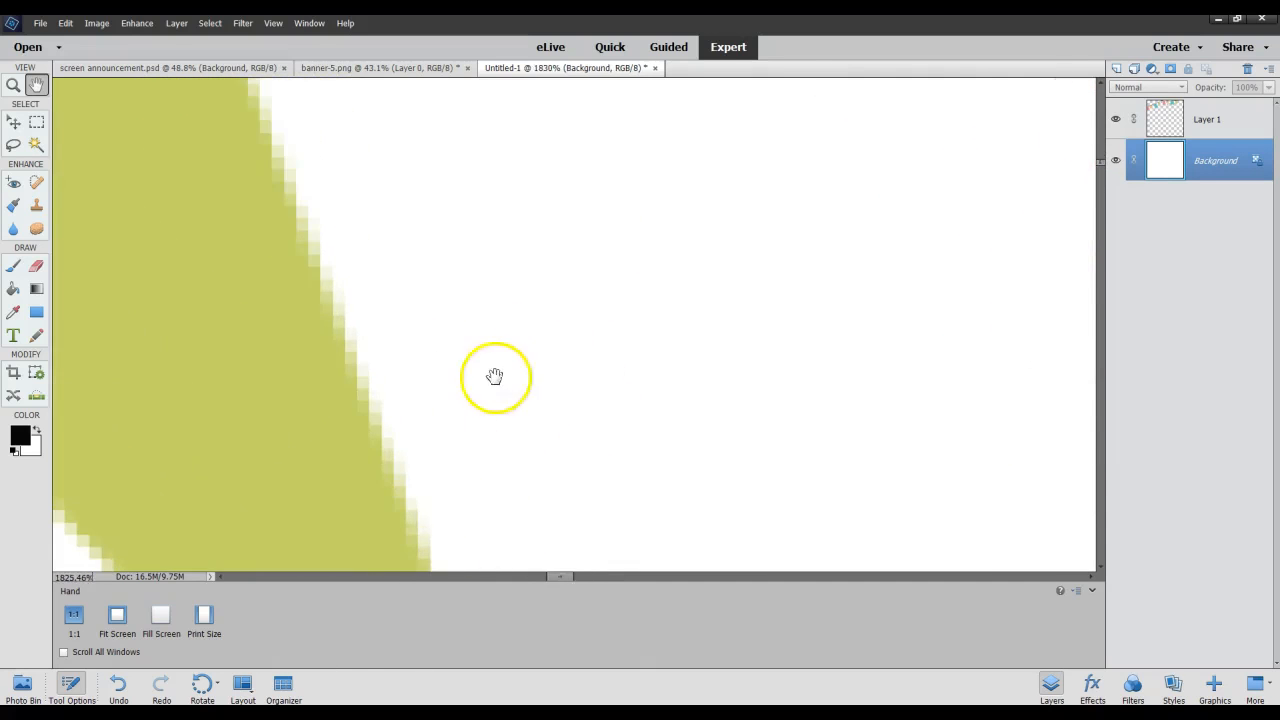
pyautogui.moveTo(494, 374); pyautogui.dragTo(560, 254)
pyautogui.moveTo(582, 390); pyautogui.dragTo(583, 286)
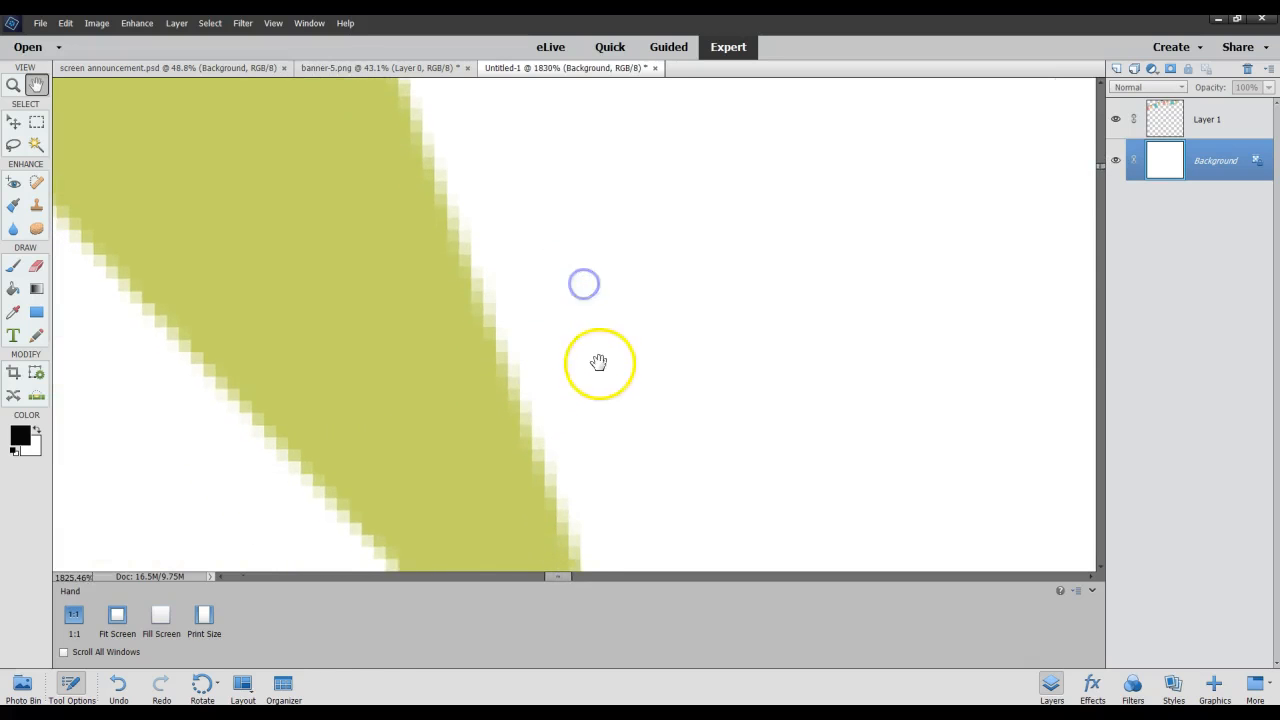
pyautogui.moveTo(597, 363); pyautogui.dragTo(594, 290)
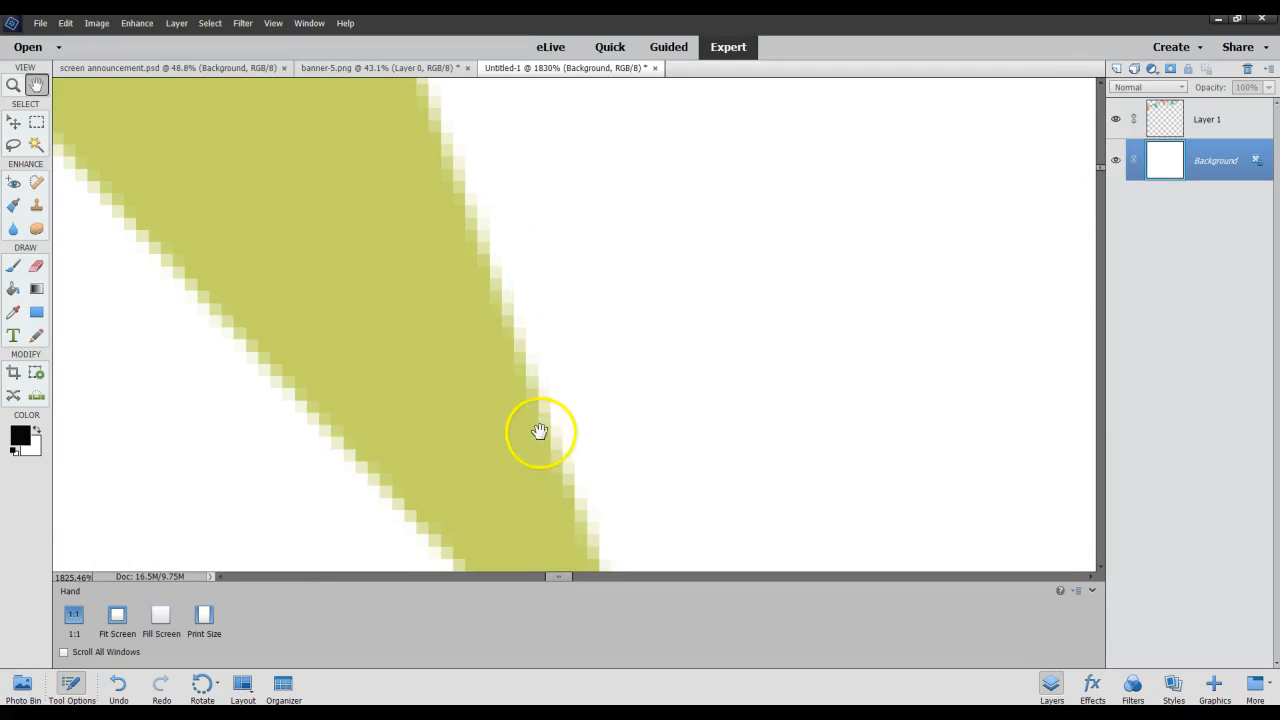
# Zoom out to 49.2%, then alternate between magnifying and reducing the bunting view, ending at 45.1%.
pyautogui.scroll(-6, 529, 309)
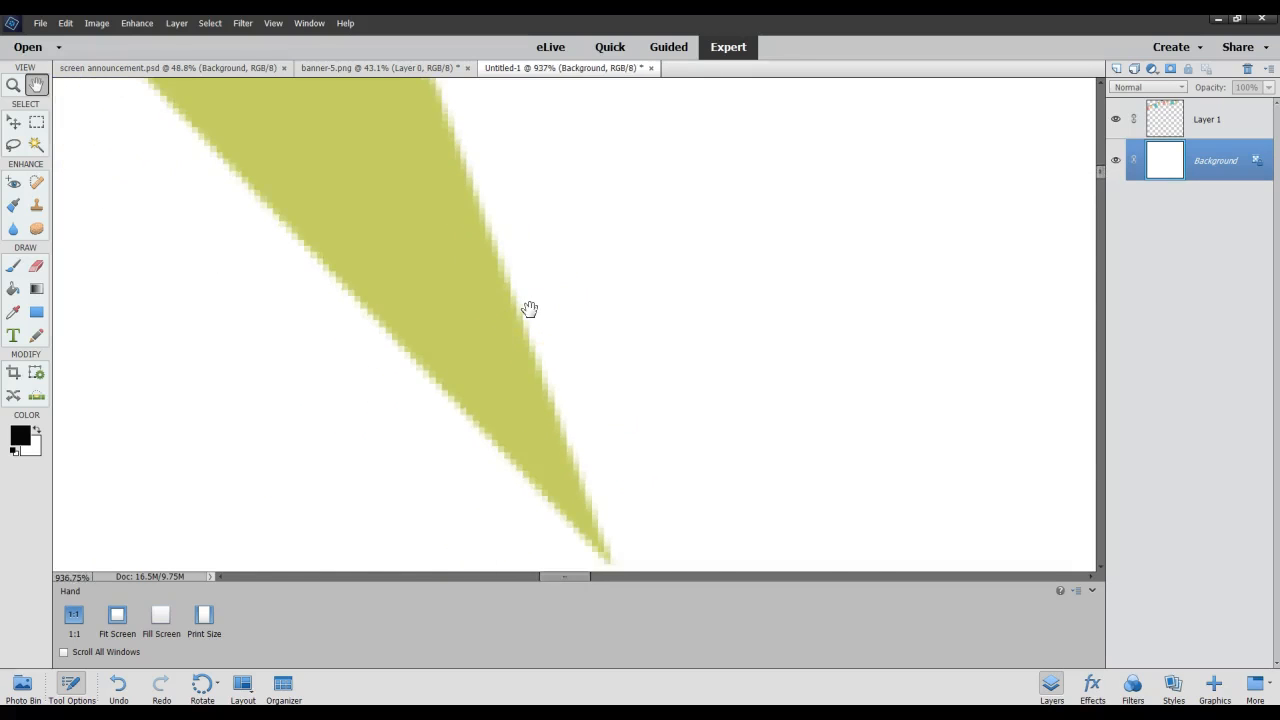
pyautogui.scroll(-8, 529, 309)
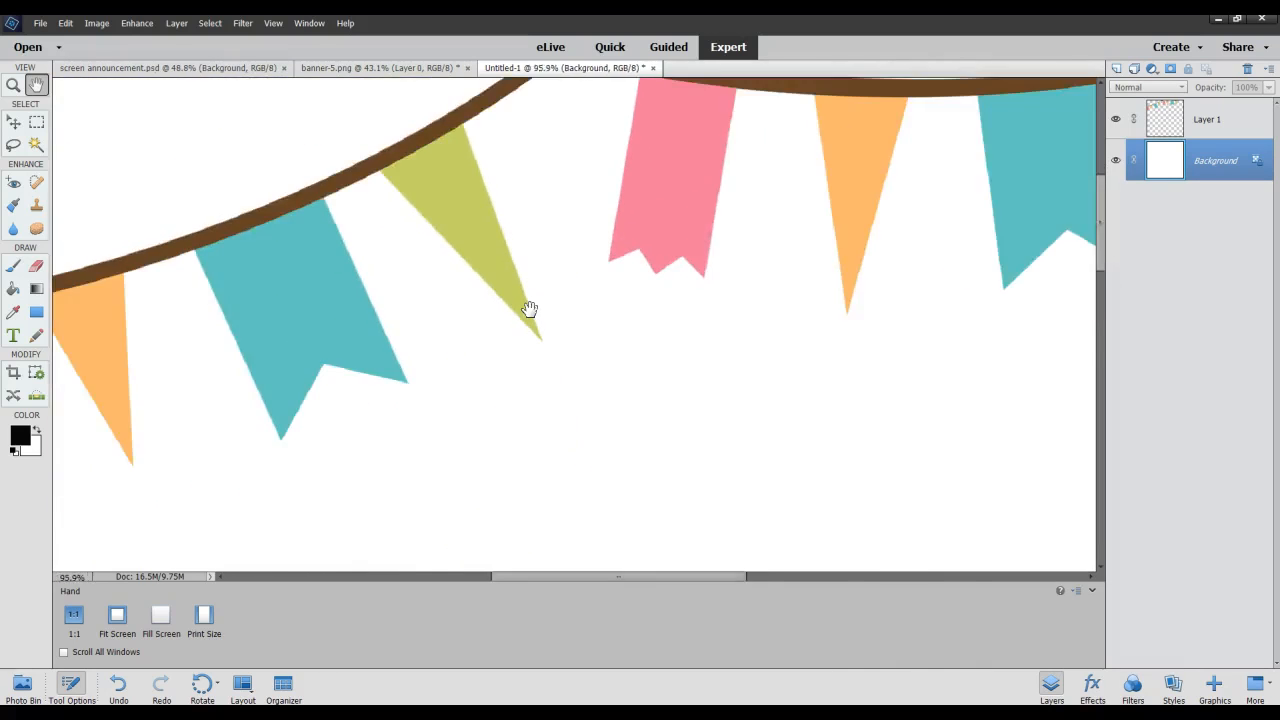
pyautogui.scroll(-2, 529, 309)
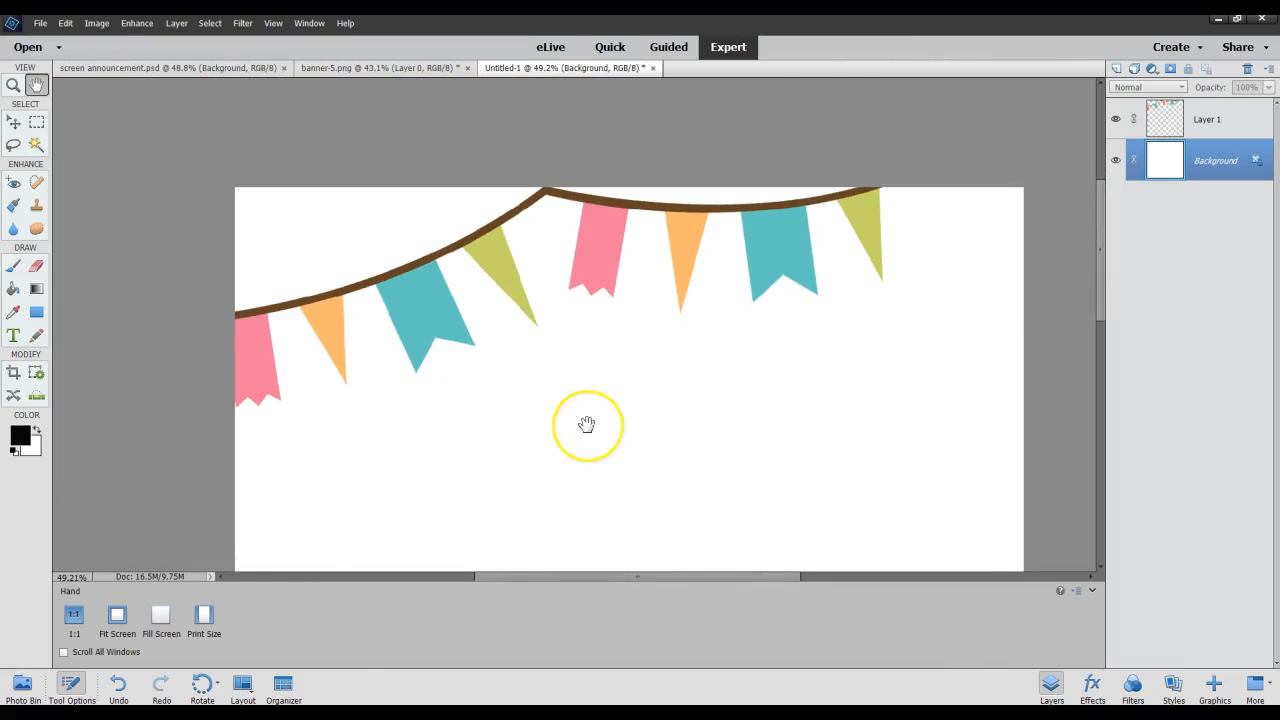
pyautogui.scroll(4, 586, 424)
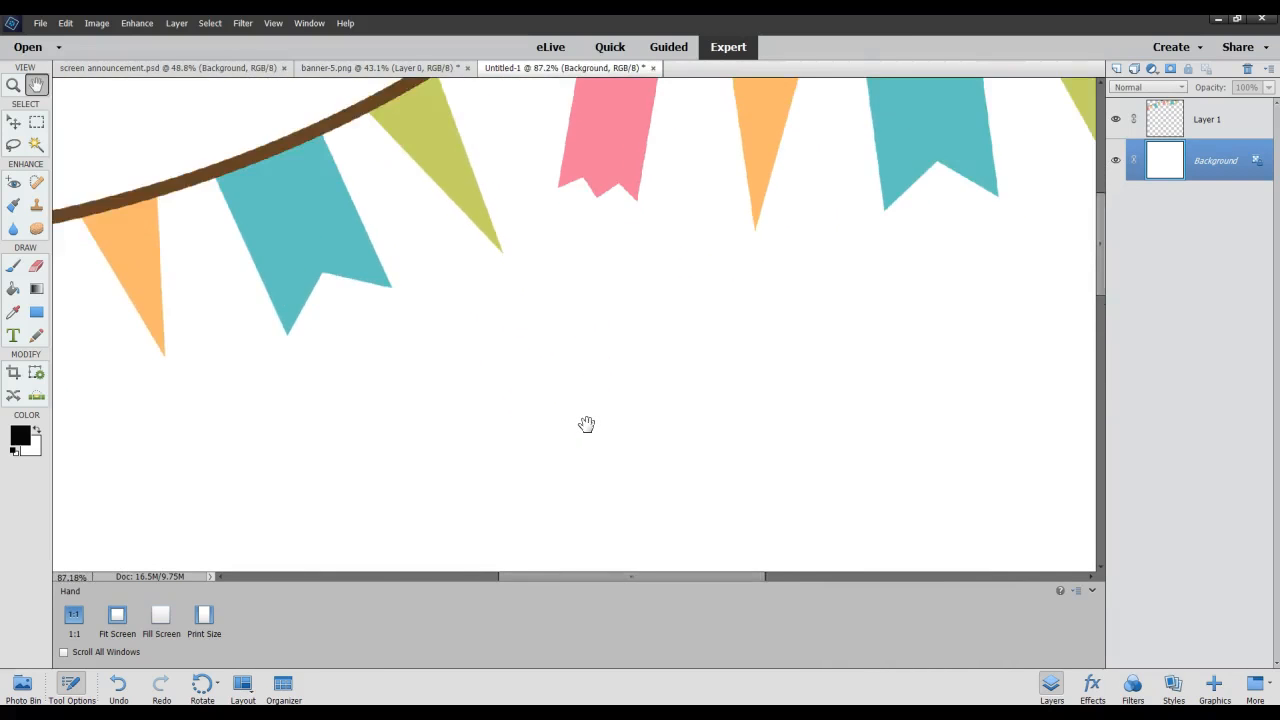
pyautogui.scroll(-4, 586, 424)
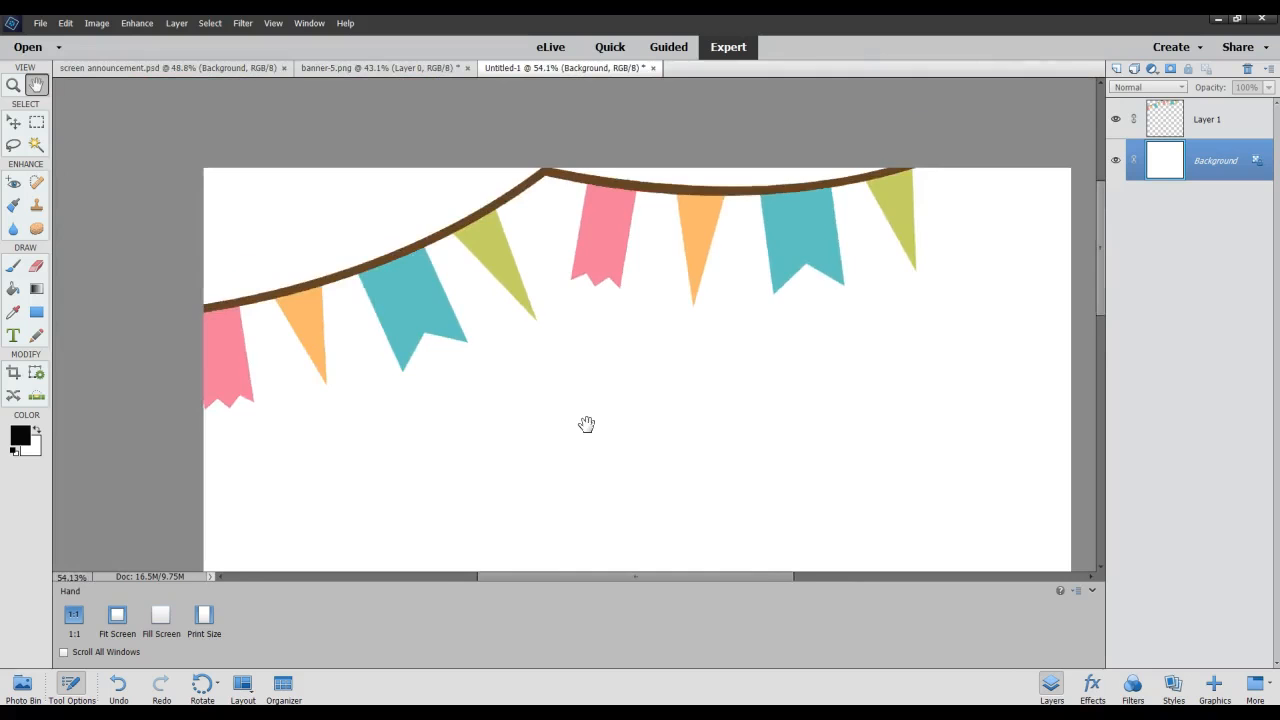
pyautogui.scroll(4, 586, 424)
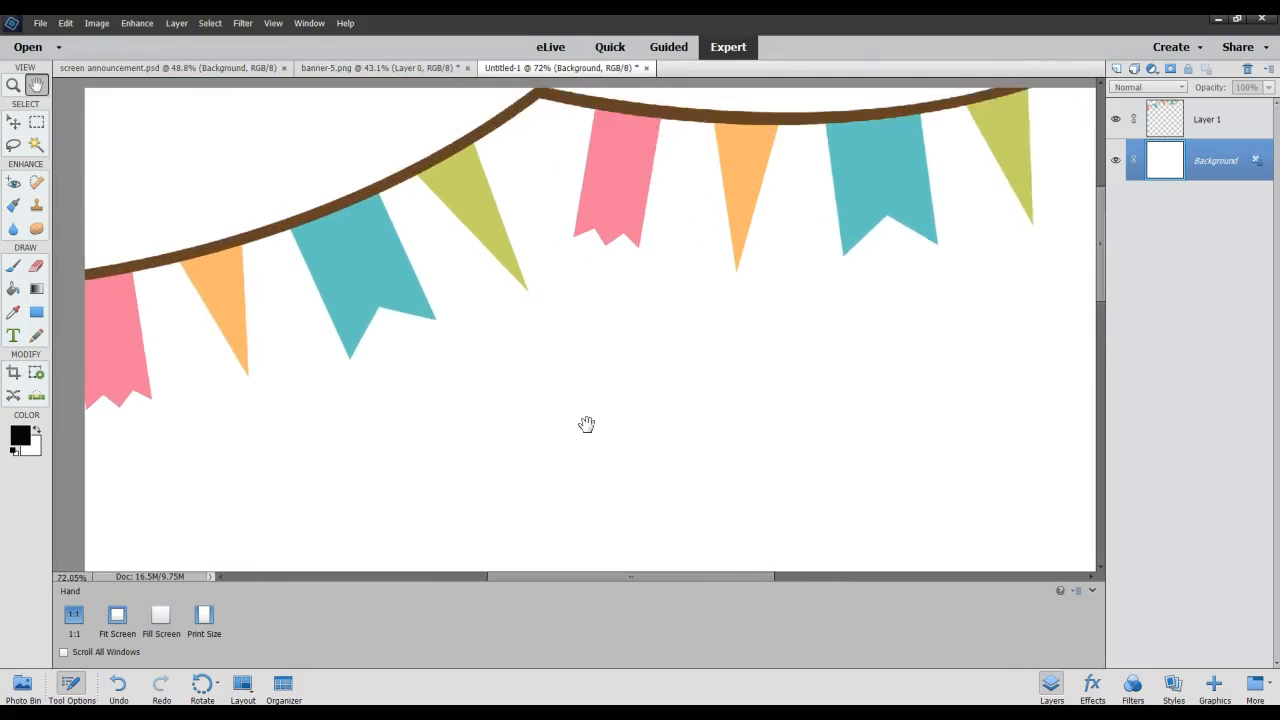
pyautogui.scroll(-3, 586, 424)
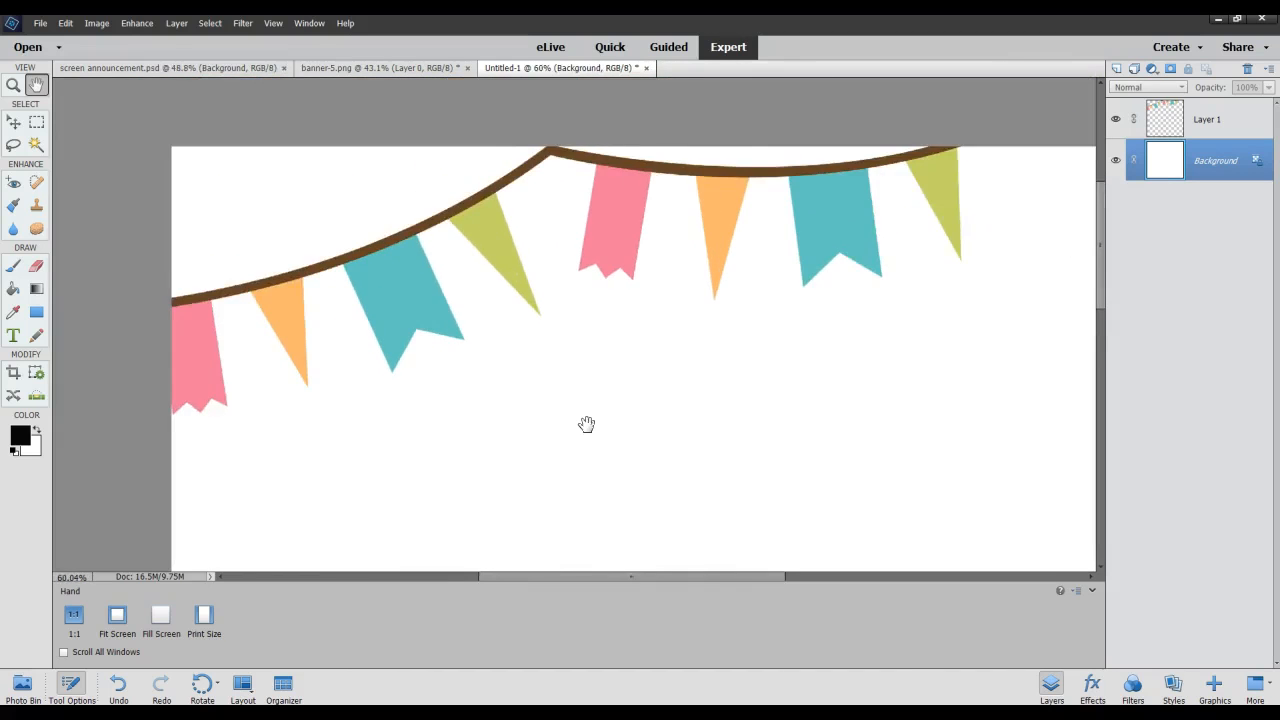
# Activate the Move tool and try to move the blank white Background below the bunting.
pyautogui.click(13, 122)
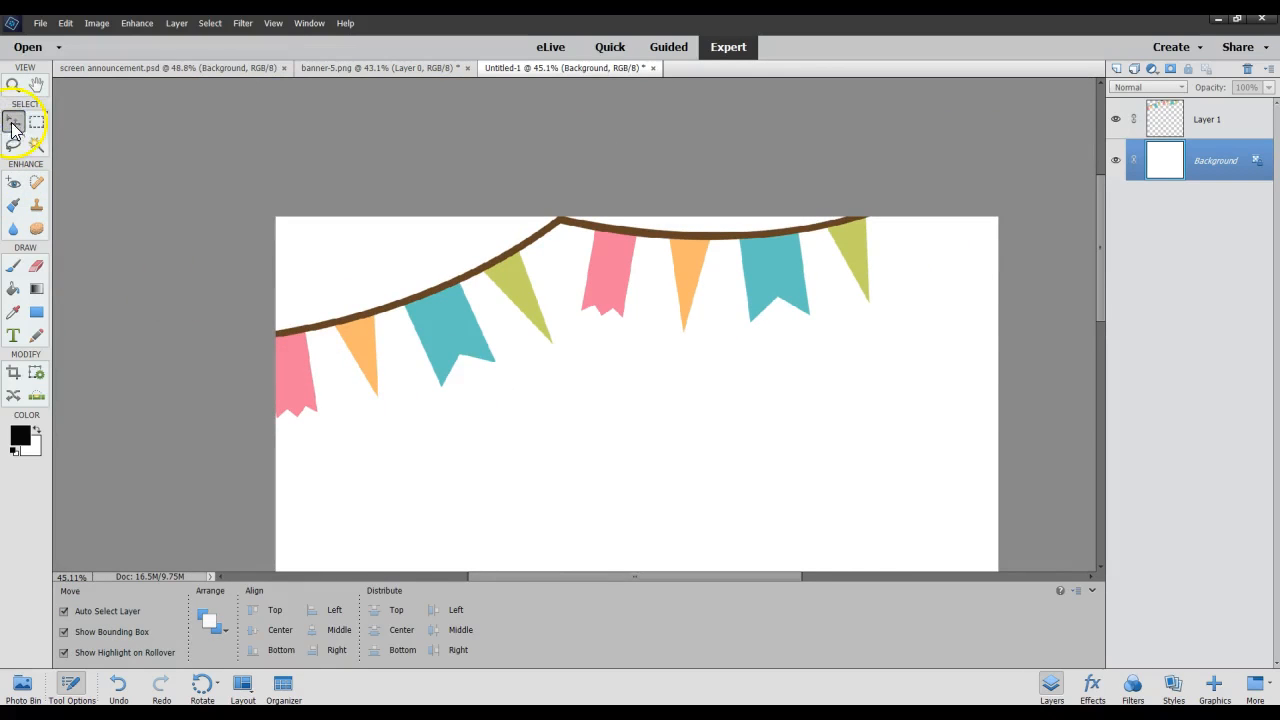
pyautogui.click(520, 250)
pyautogui.click(663, 459)
pyautogui.moveTo(828, 473); pyautogui.dragTo(649, 481)
pyautogui.moveTo(606, 491); pyautogui.dragTo(640, 446)
pyautogui.moveTo(749, 479); pyautogui.dragTo(778, 434)
pyautogui.moveTo(886, 474); pyautogui.dragTo(944, 402)
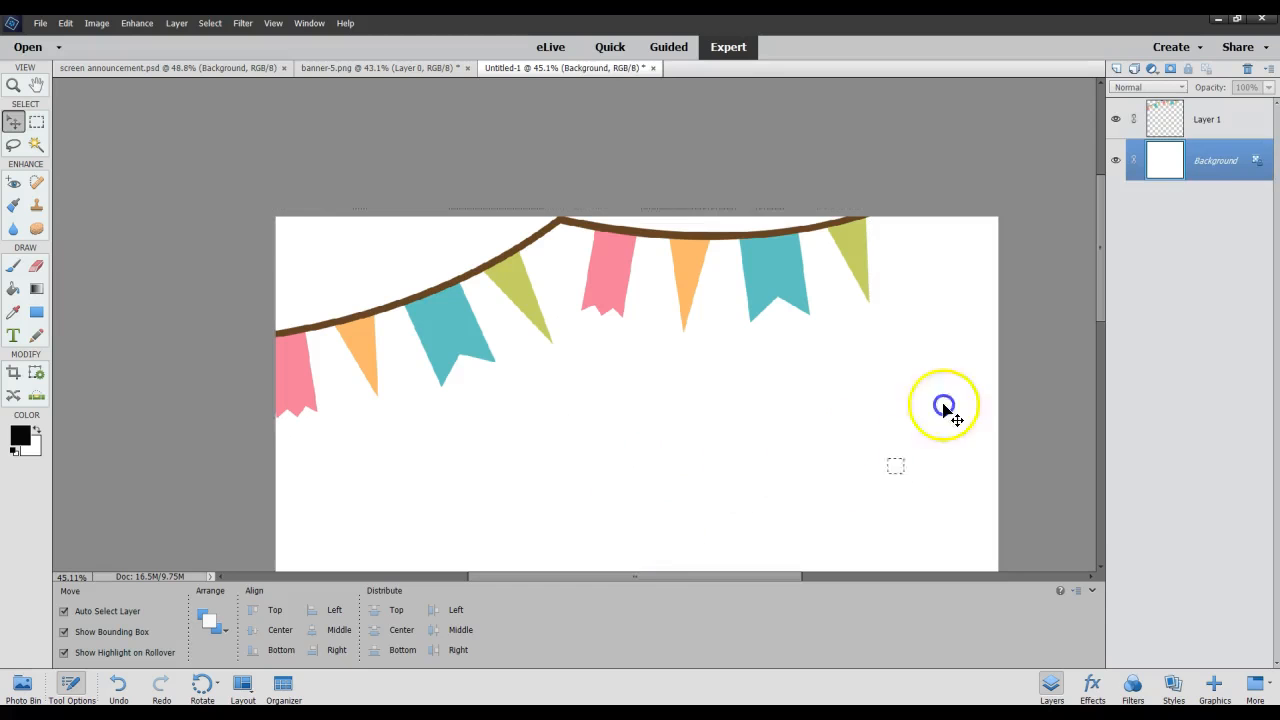
# Select the bunting on Layer 1 and move it slightly up and to the right.
pyautogui.click(682, 262)
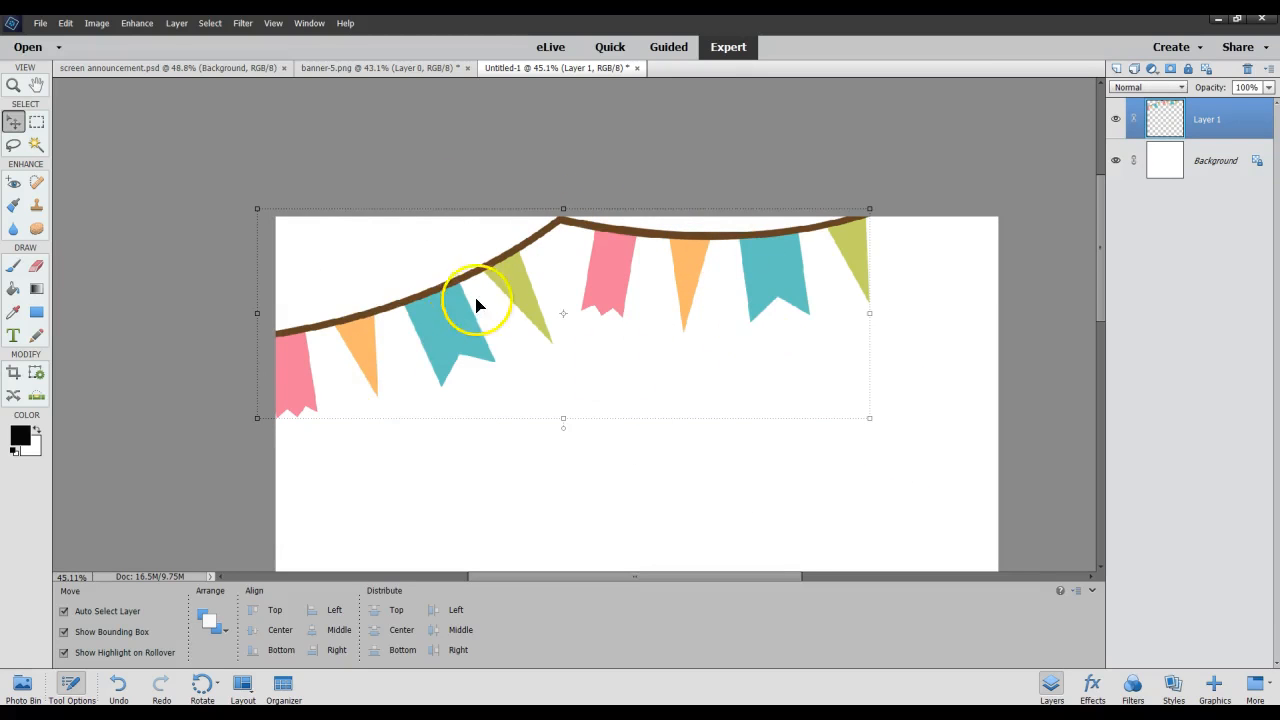
pyautogui.moveTo(463, 290)
pyautogui.mouseDown()
pyautogui.moveTo(489, 377)
pyautogui.moveTo(508, 317)
pyautogui.moveTo(467, 299)
pyautogui.moveTo(470, 279)
pyautogui.mouseUp()
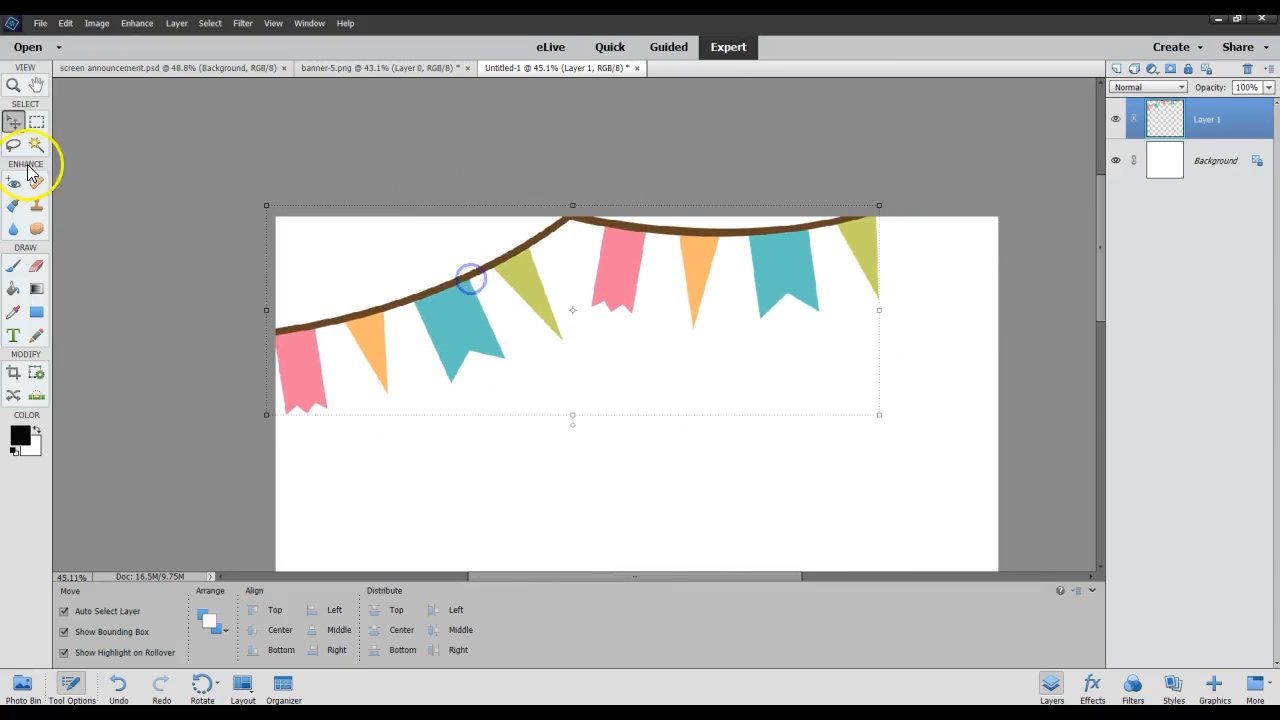
# Activate the Rectangular Marquee tool and switch it to the Elliptical Marquee variant.
pyautogui.click(37, 122)
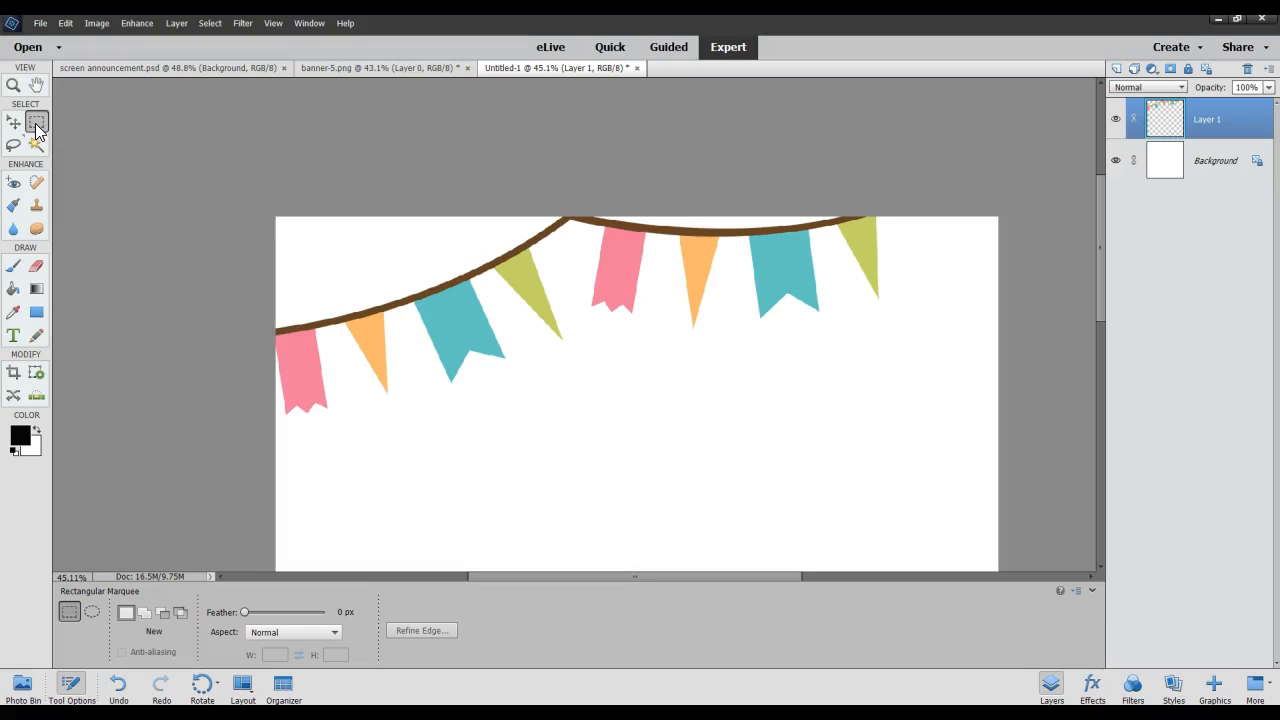
pyautogui.click(38, 122)
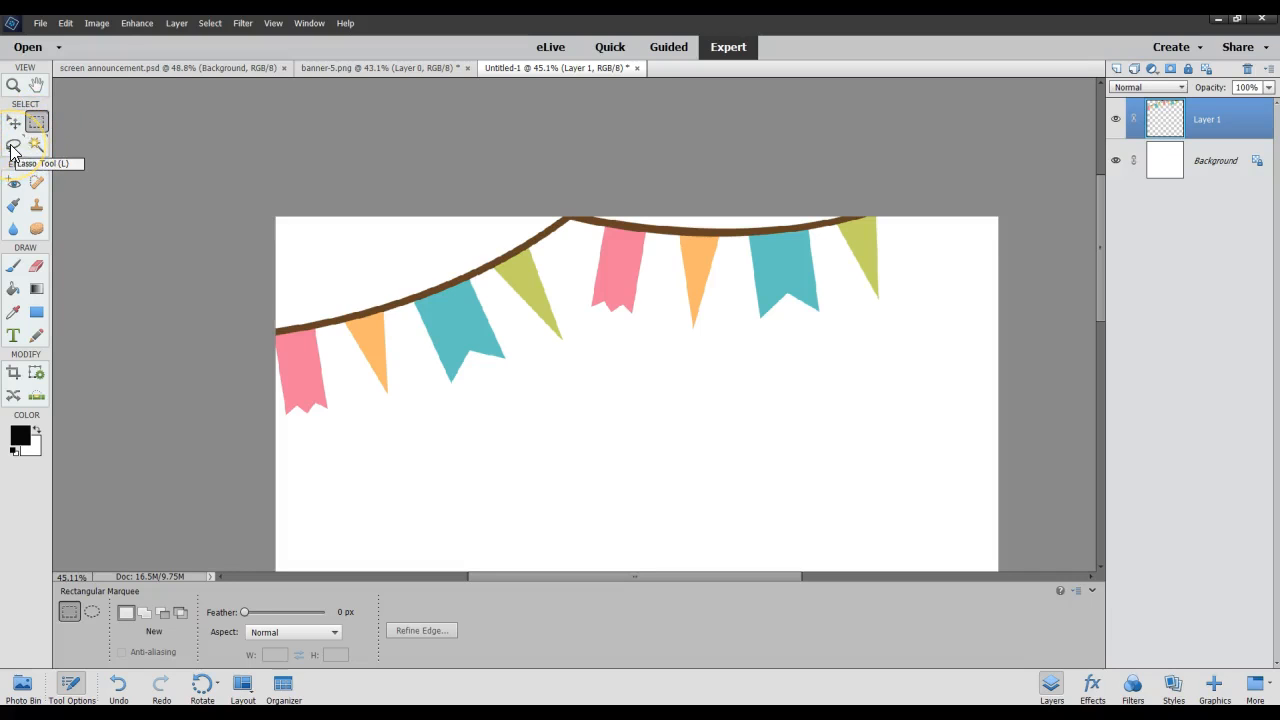
pyautogui.click(37, 125)
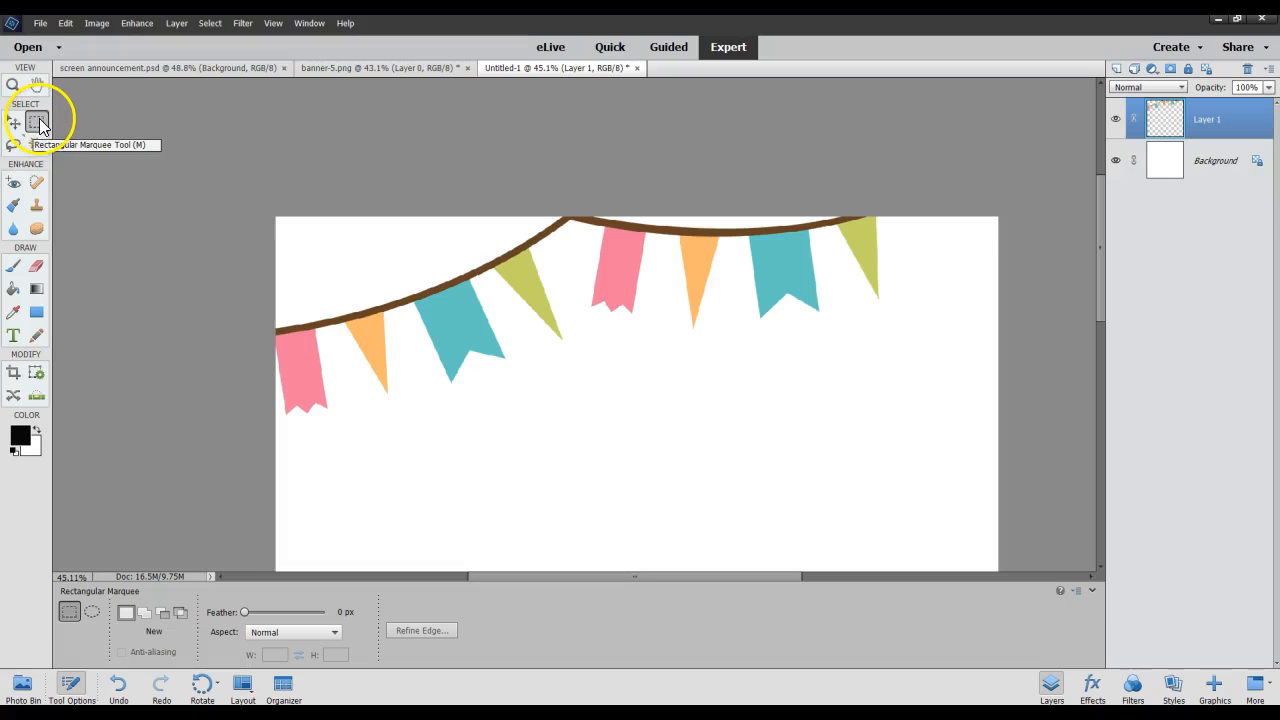
pyautogui.click(36, 143)
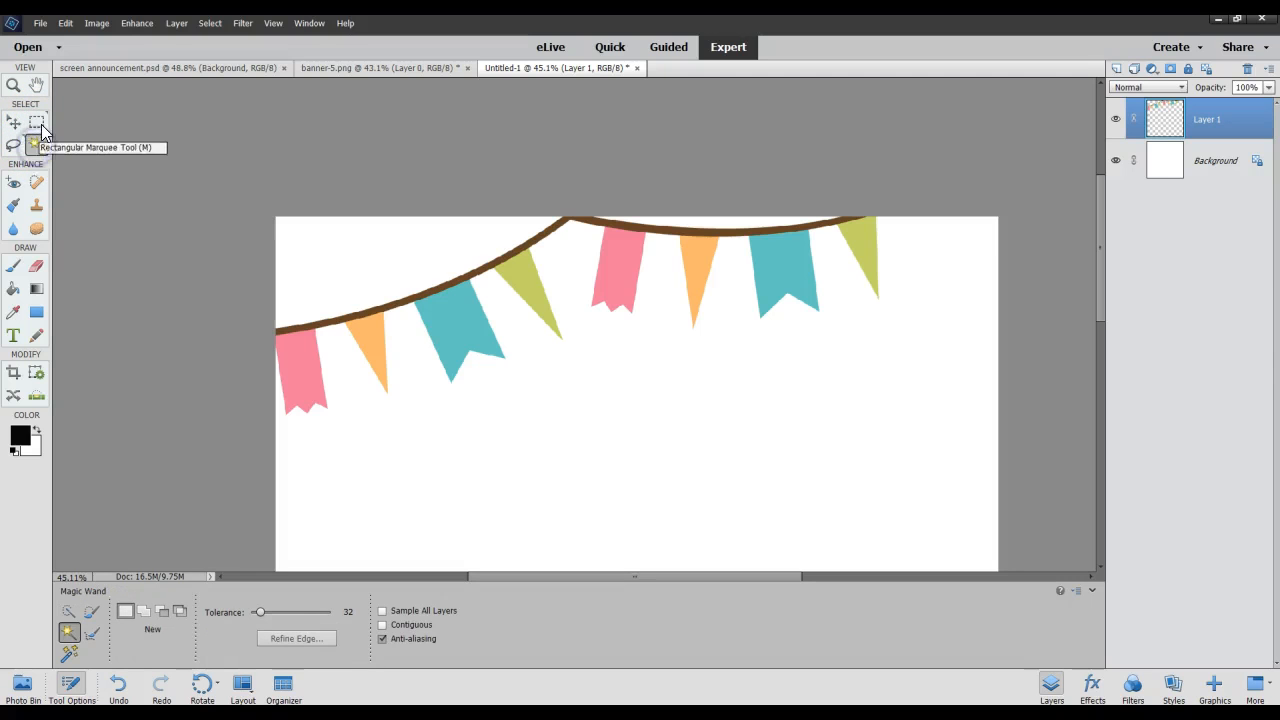
pyautogui.click(39, 124)
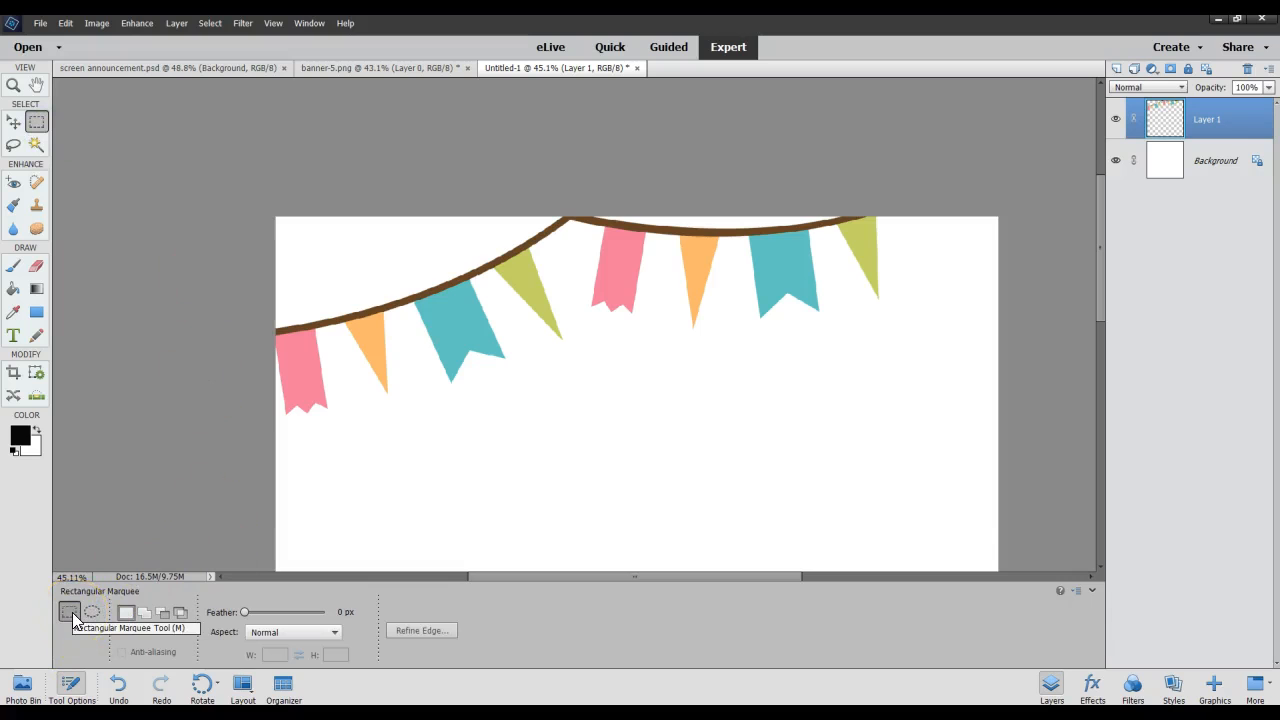
pyautogui.click(88, 614)
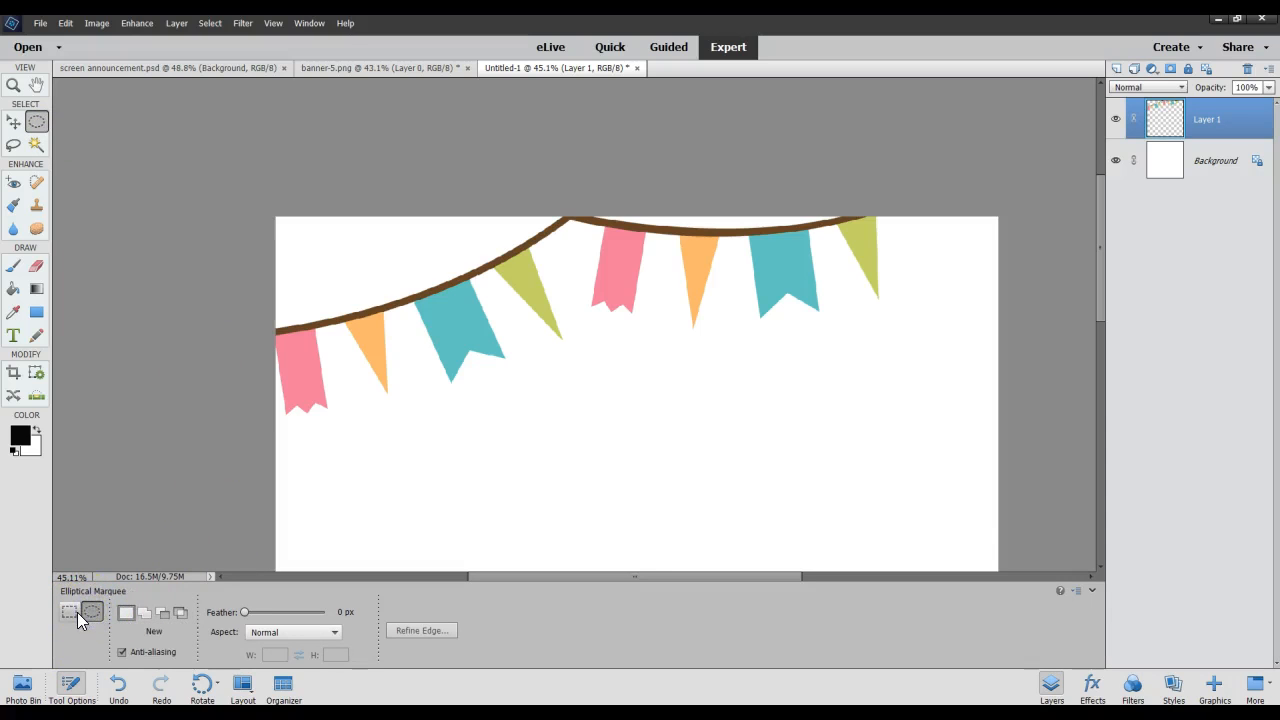
# Activate the Lasso tool, show the Magnetic Lasso variant with its options, and return to the standard Lasso.
pyautogui.click(13, 121)
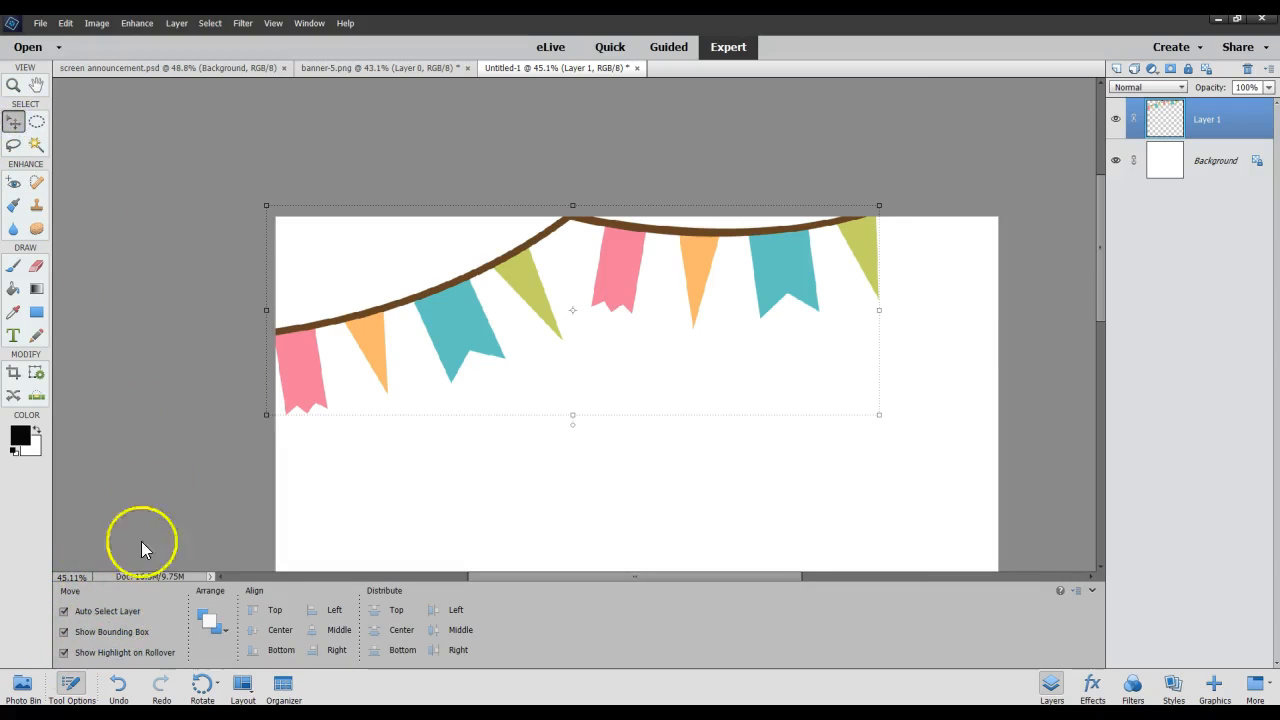
pyautogui.click(15, 148)
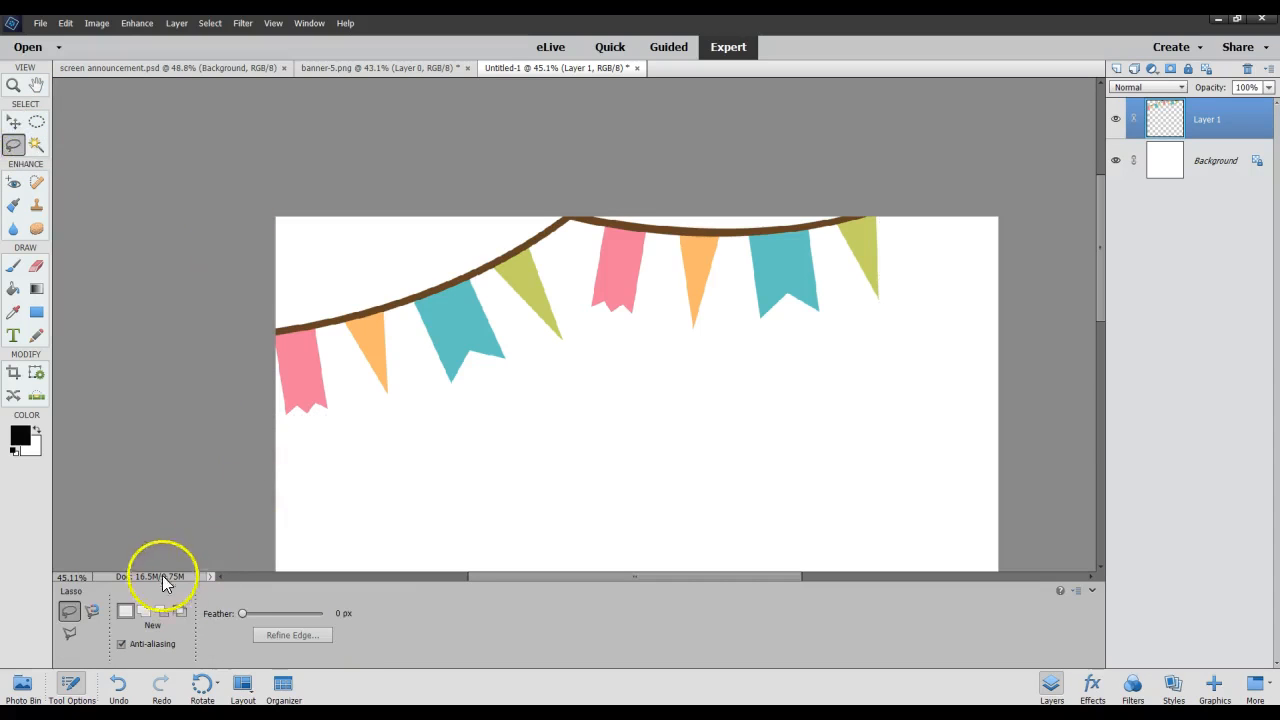
pyautogui.click(92, 611)
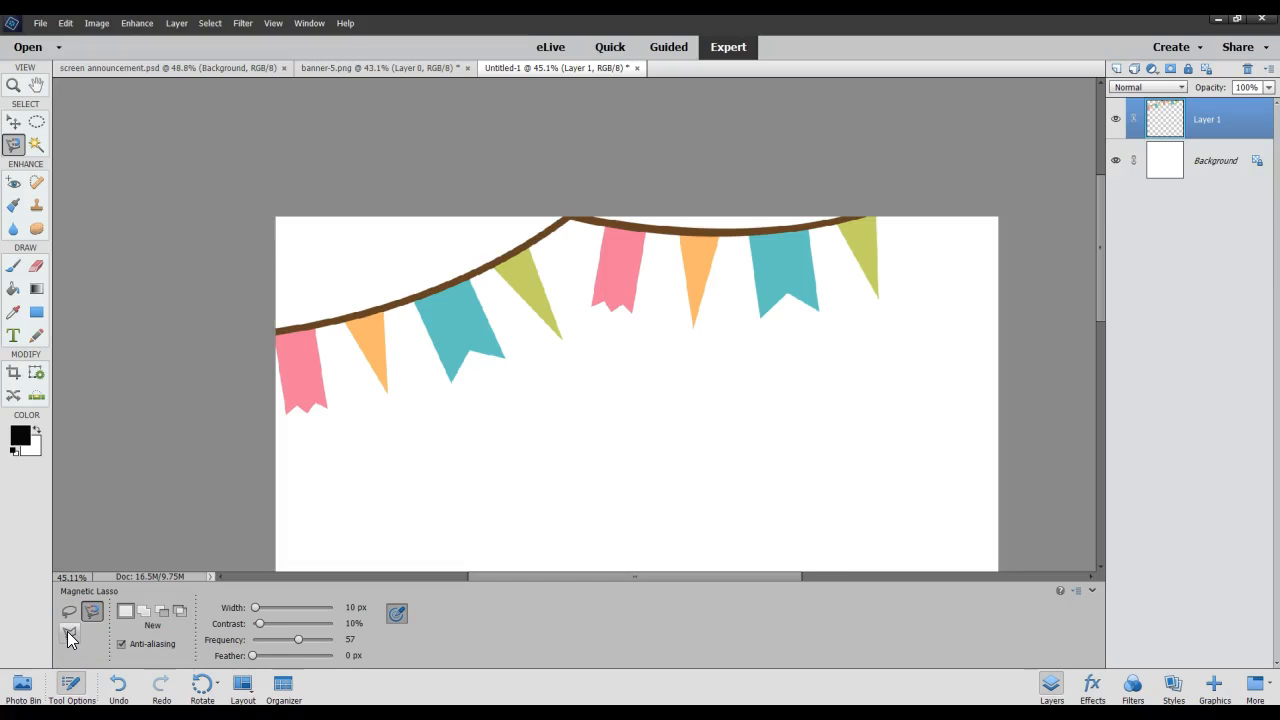
pyautogui.click(91, 610)
pyautogui.click(68, 613)
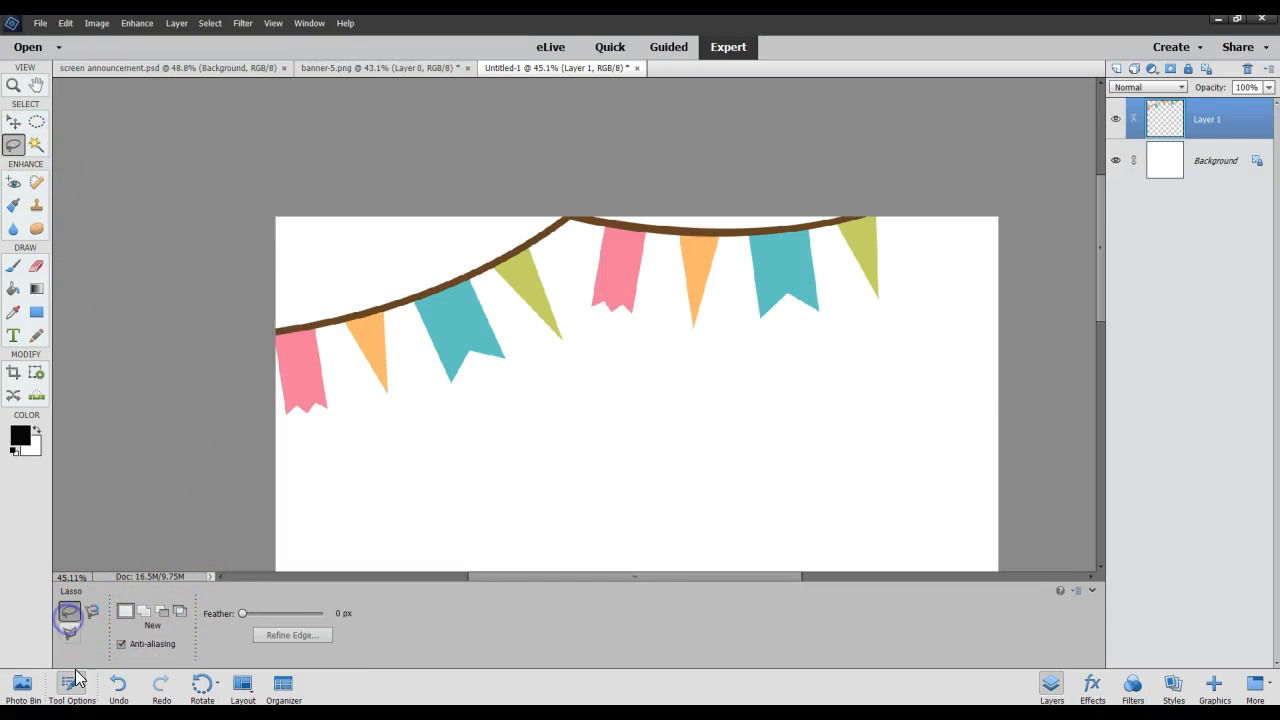
# Activate the Magic Wand and switch it to the Quick Selection tool.
pyautogui.click(36, 147)
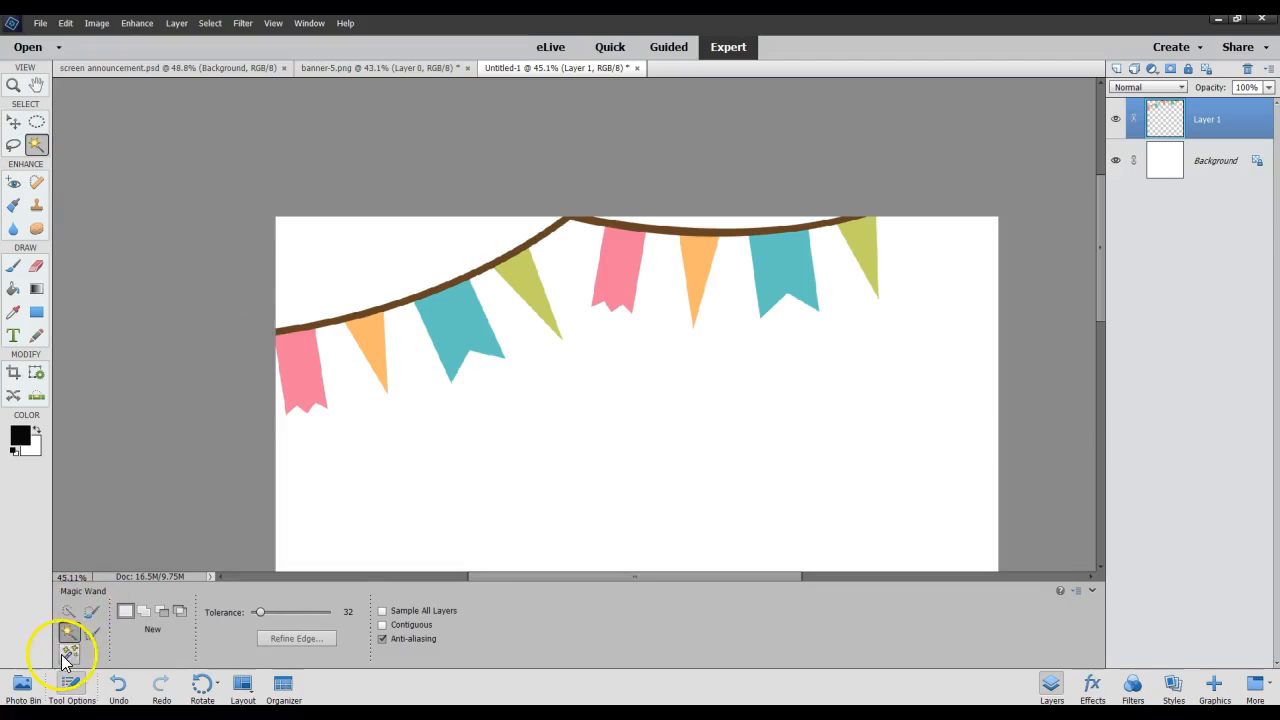
pyautogui.click(69, 612)
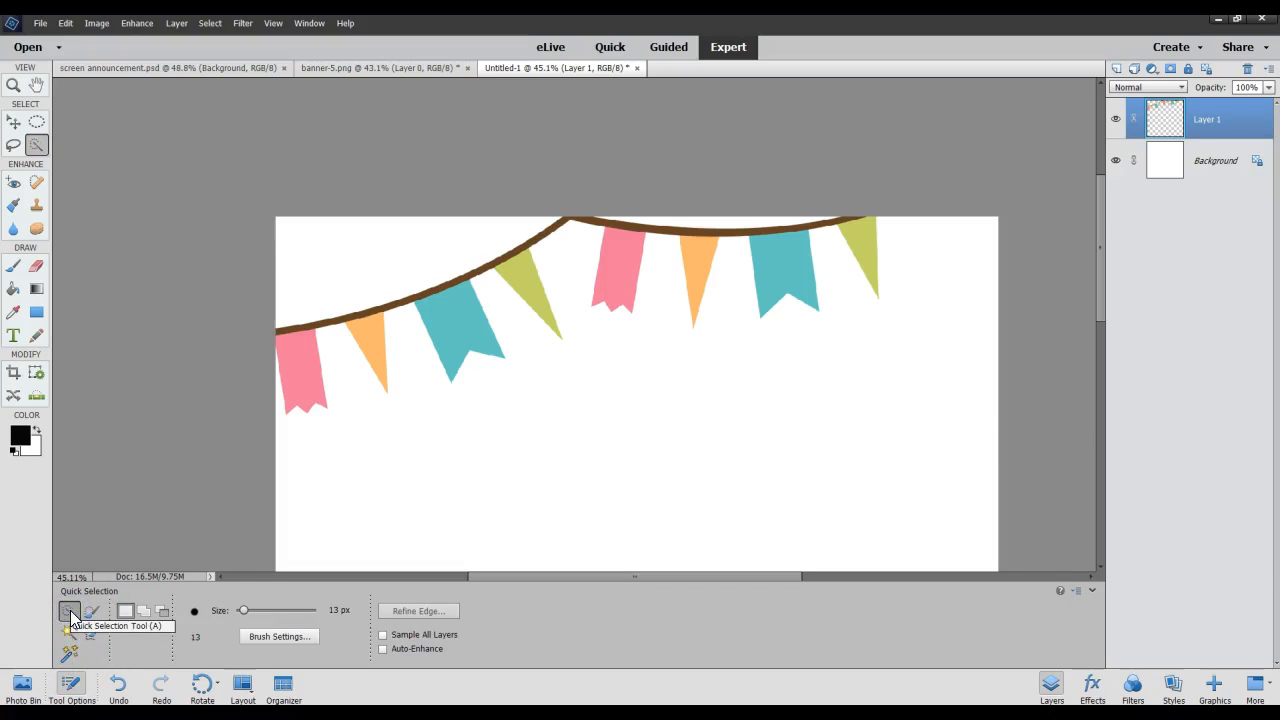
# Cycle through the Selection Brush, Magic Wand, Refine Selection Brush, Auto Selection and Quick Selection tools, ending on the Magic Wand.
pyautogui.click(90, 612)
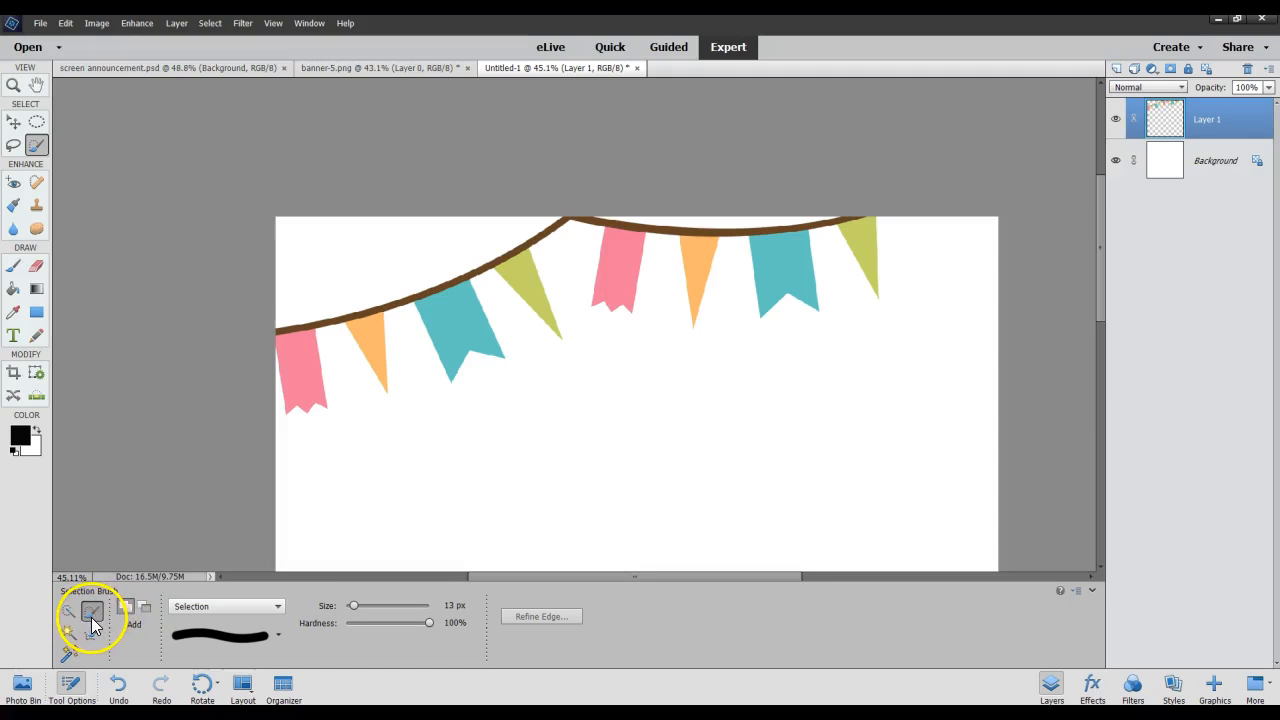
pyautogui.click(69, 633)
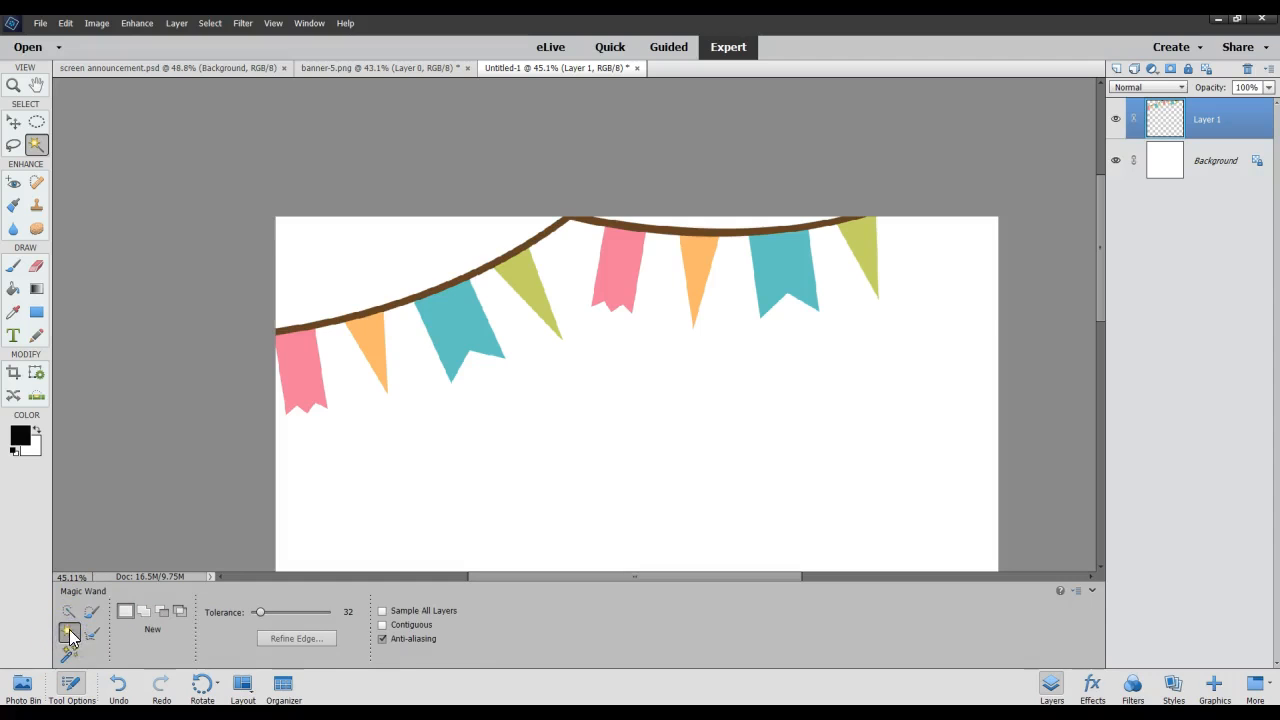
pyautogui.click(95, 632)
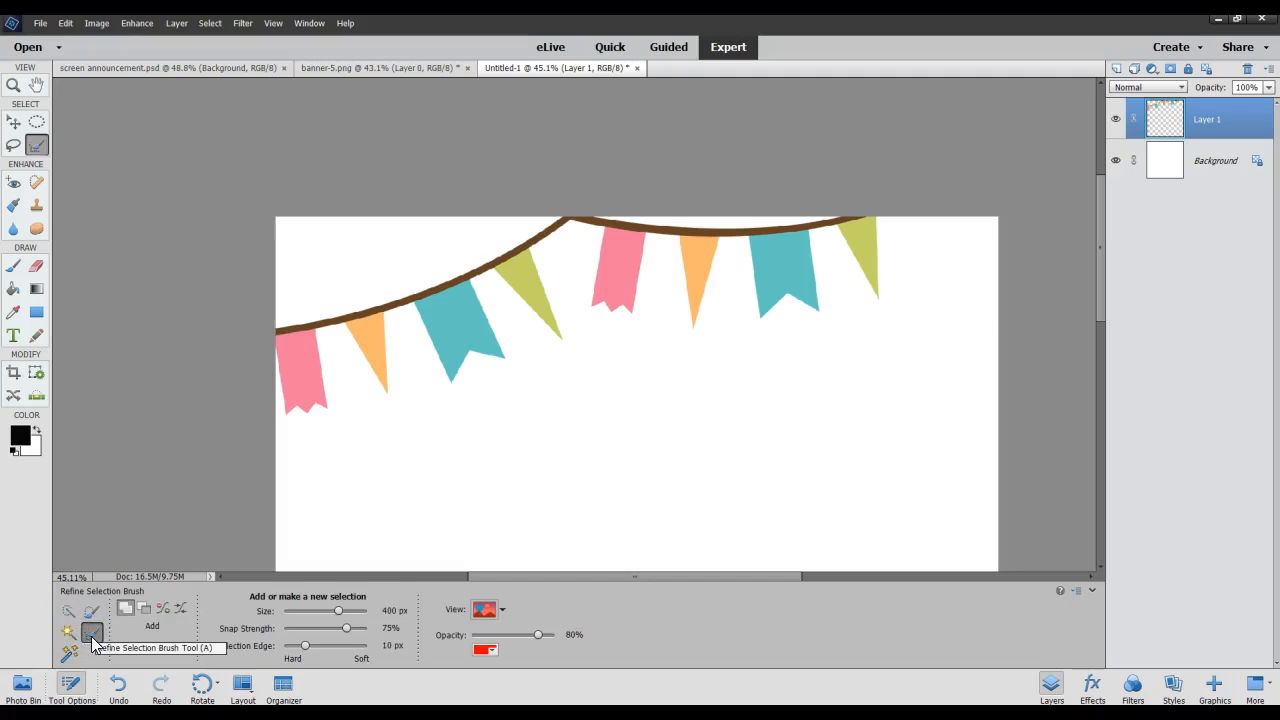
pyautogui.click(67, 653)
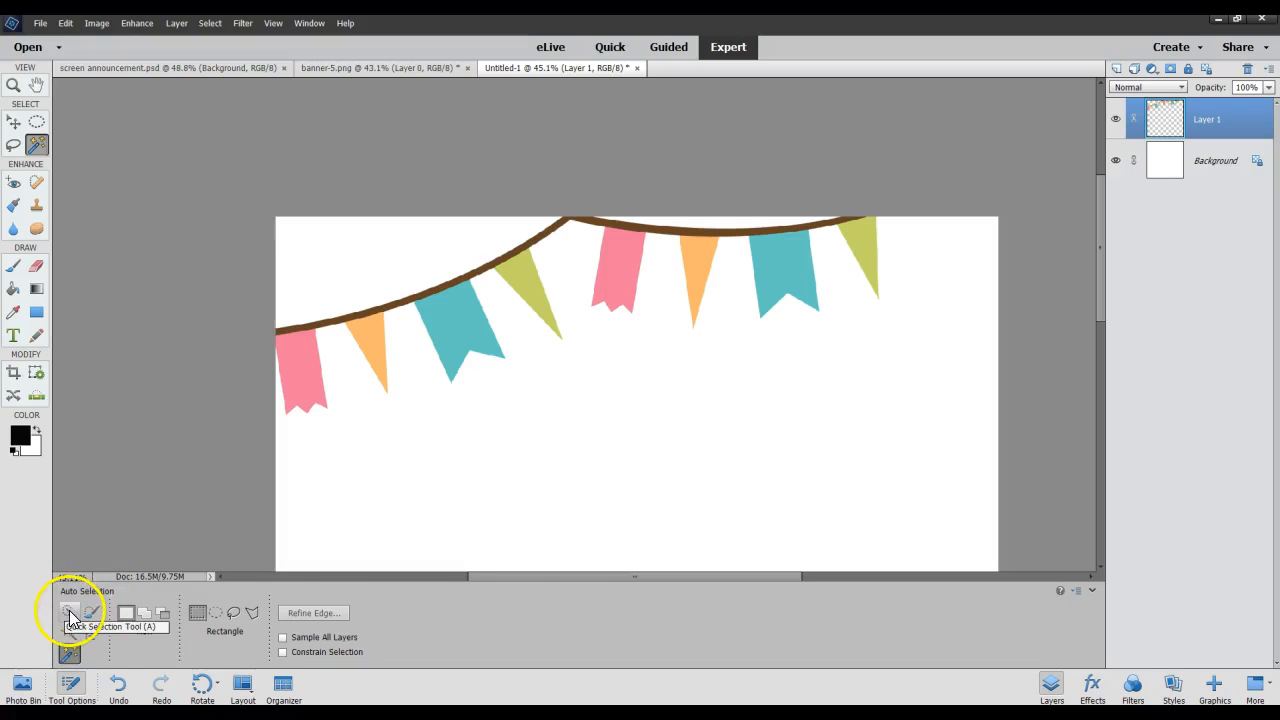
pyautogui.click(67, 610)
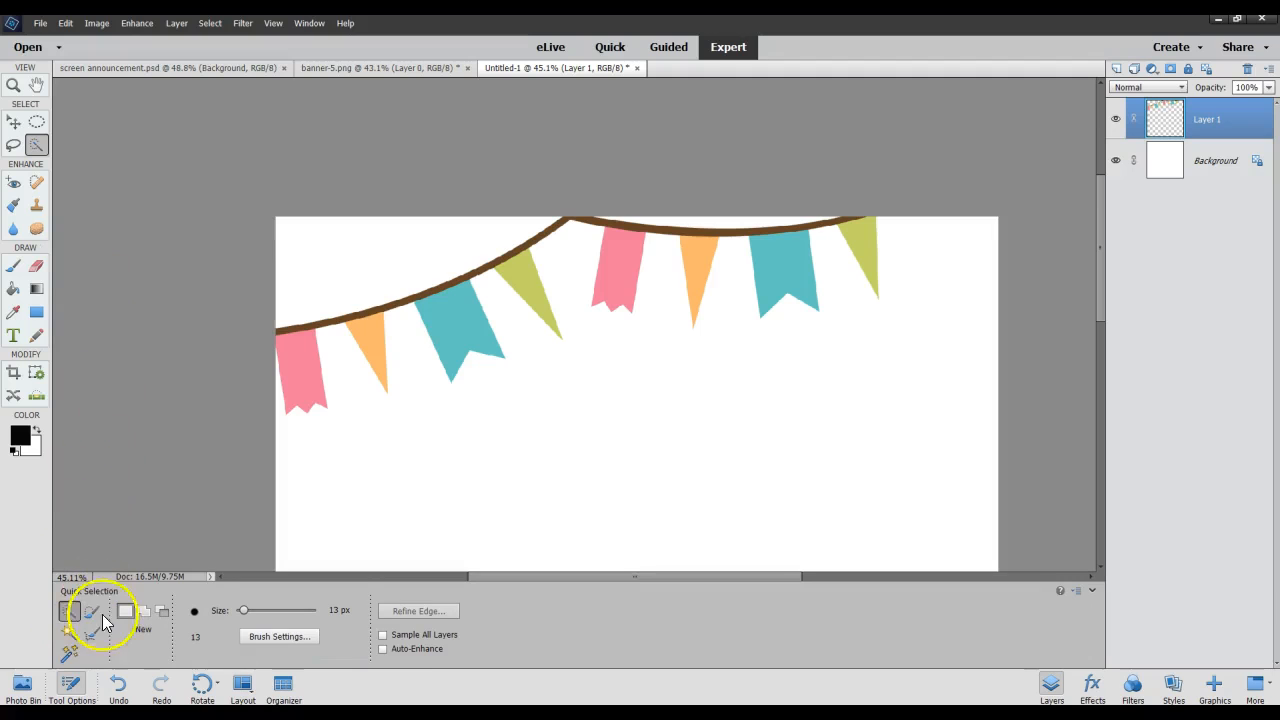
pyautogui.click(74, 629)
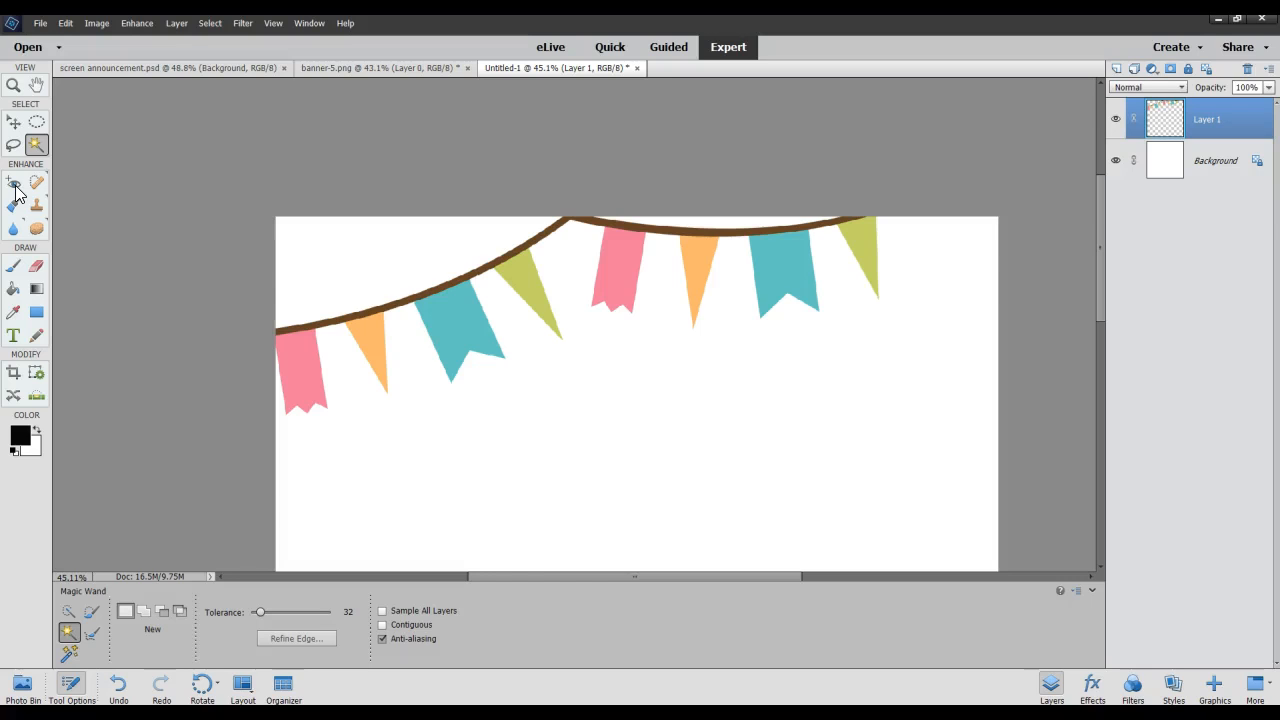
# Activate the Red Eye Removal tool to show its options, and switch to the Spot Healing Brush.
pyautogui.click(16, 190)
pyautogui.click(13, 184)
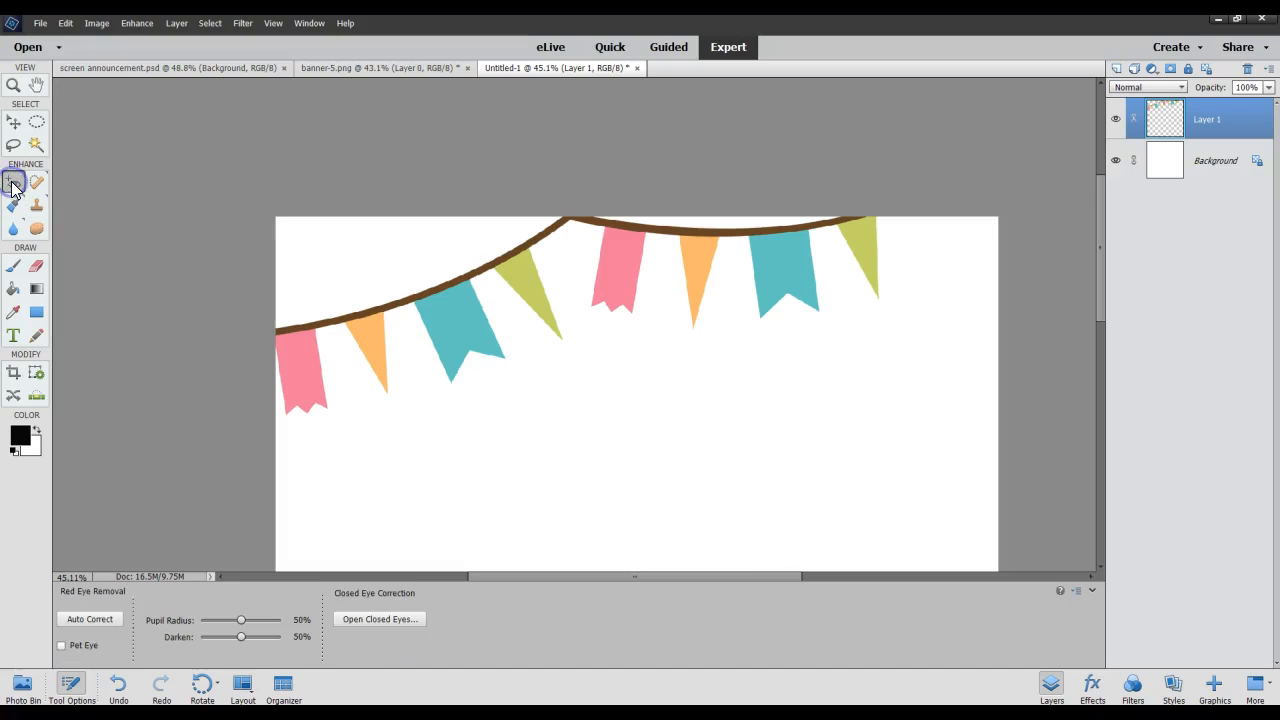
pyautogui.click(62, 238)
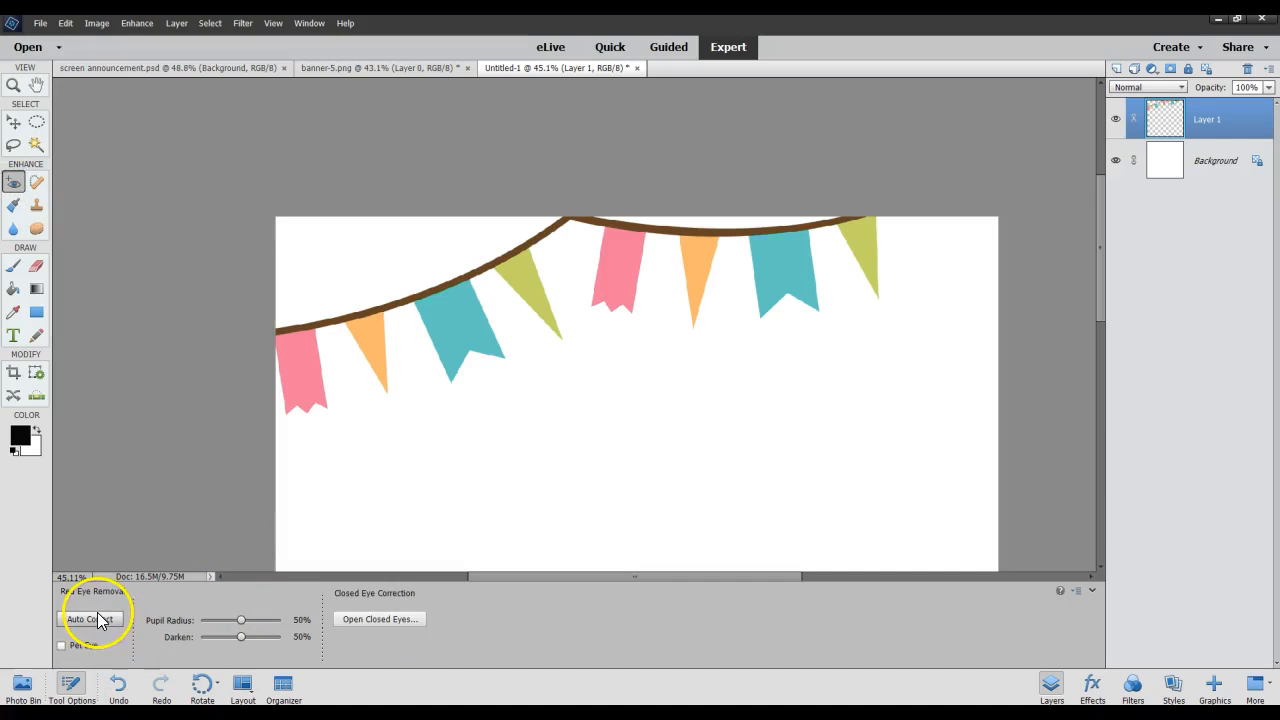
pyautogui.click(37, 183)
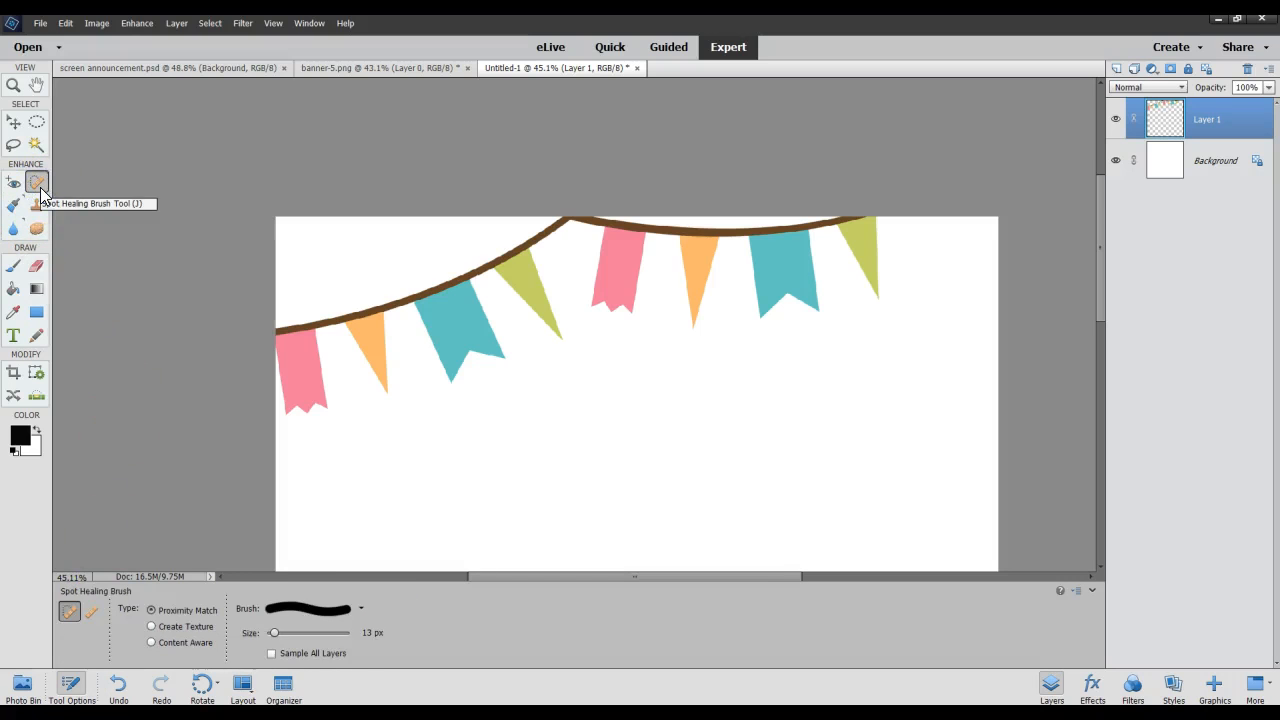
# Activate the Smart Brush to show its options, and switch to the Clone Stamp tool.
pyautogui.click(13, 205)
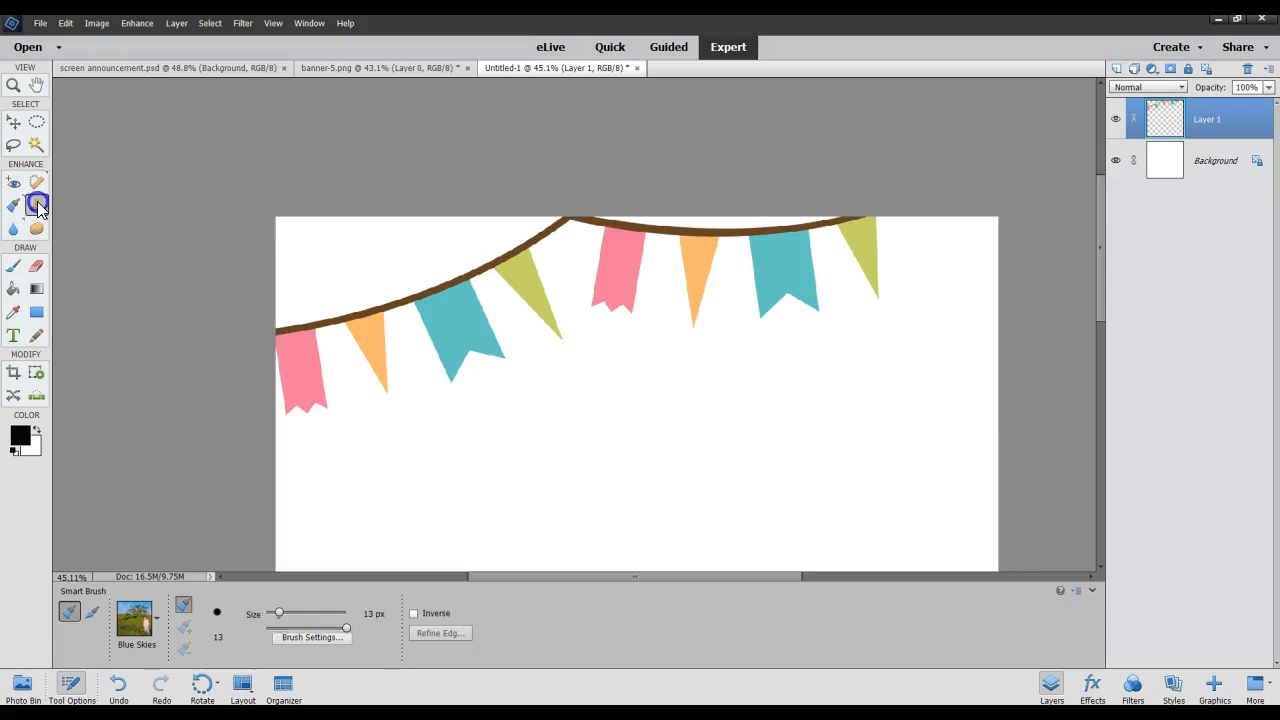
pyautogui.click(37, 205)
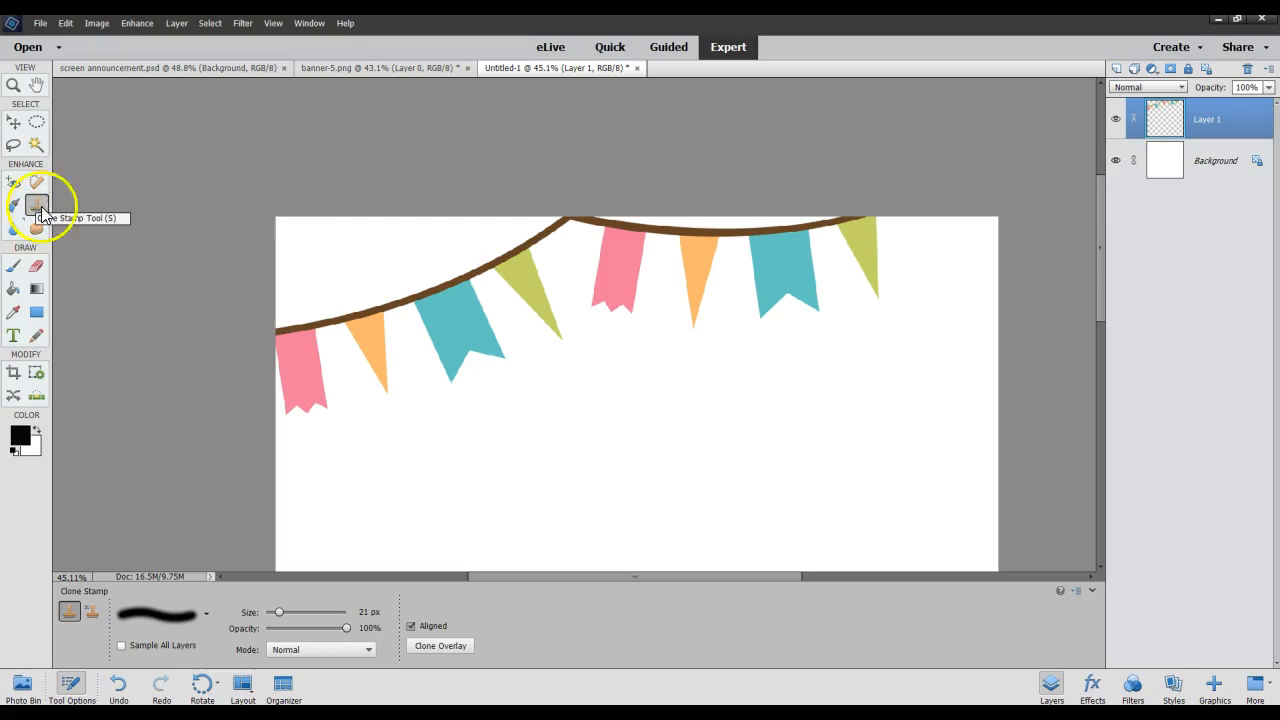
pyautogui.keyDown('alt'); pyautogui.click(301, 355); pyautogui.keyUp('alt')
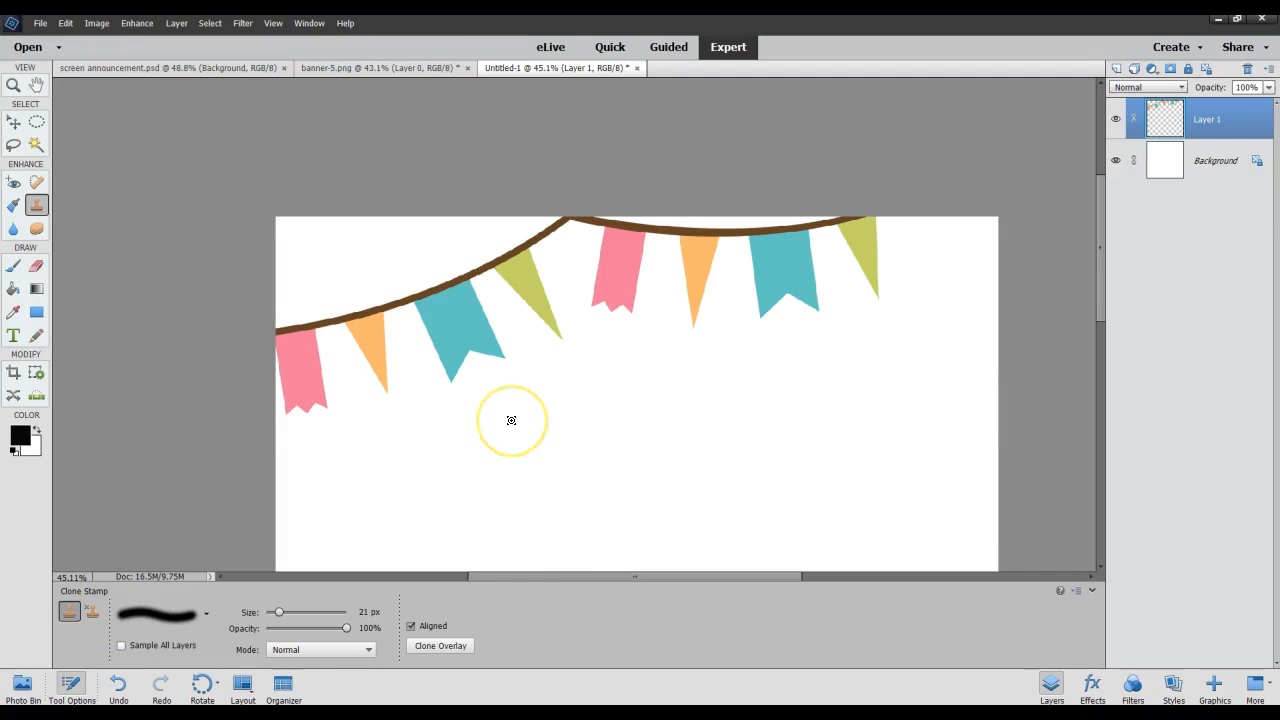
pyautogui.click(410, 327)
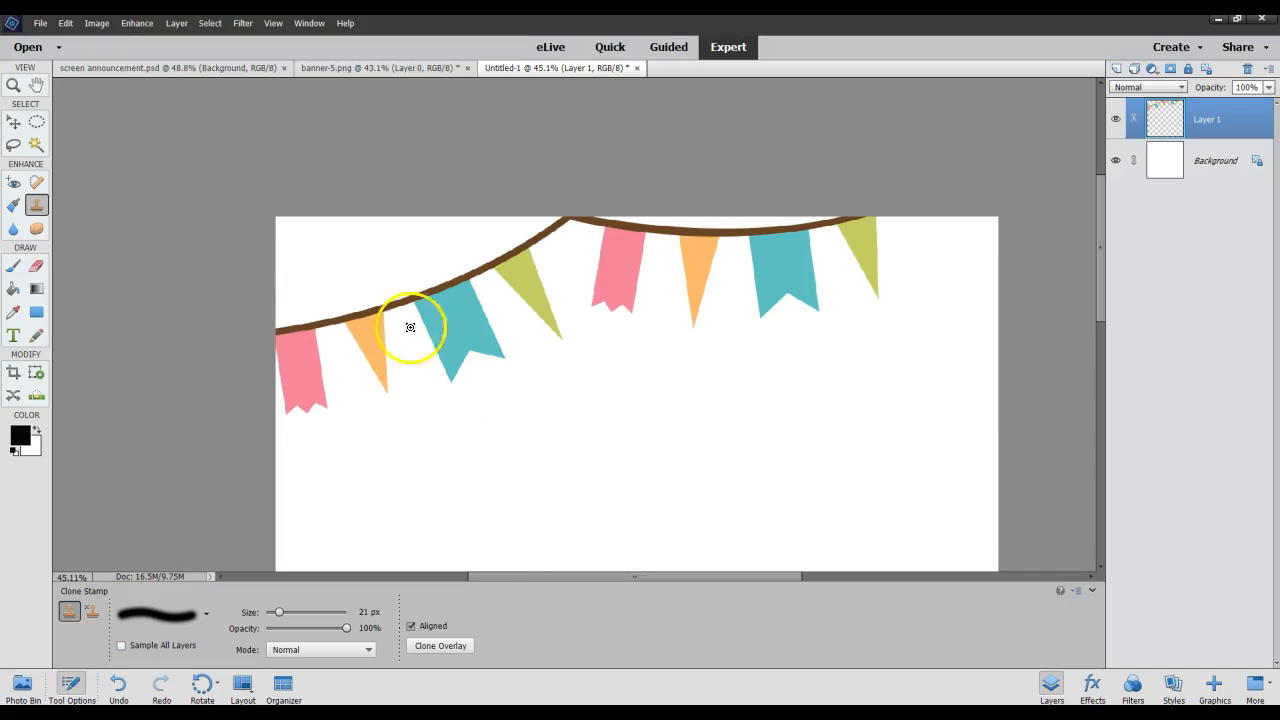
# Activate the Blur tool to show its options, and switch to the Sponge tool.
pyautogui.click(14, 229)
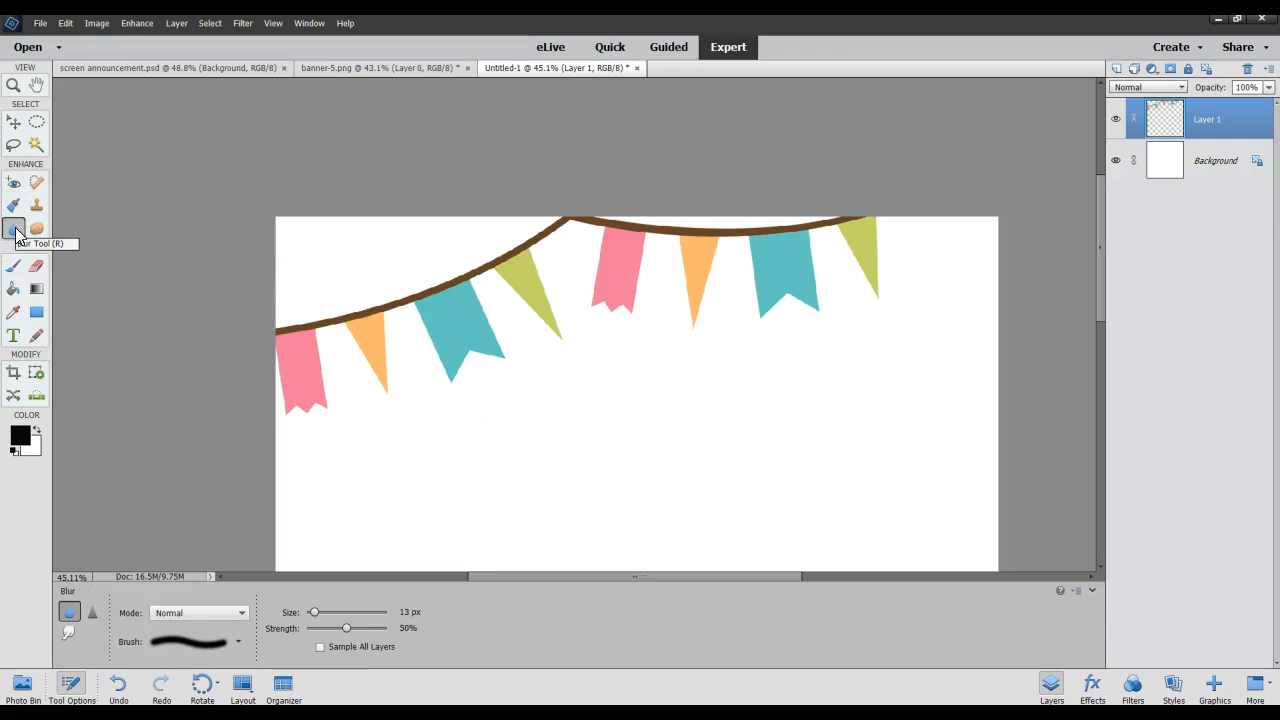
pyautogui.click(37, 230)
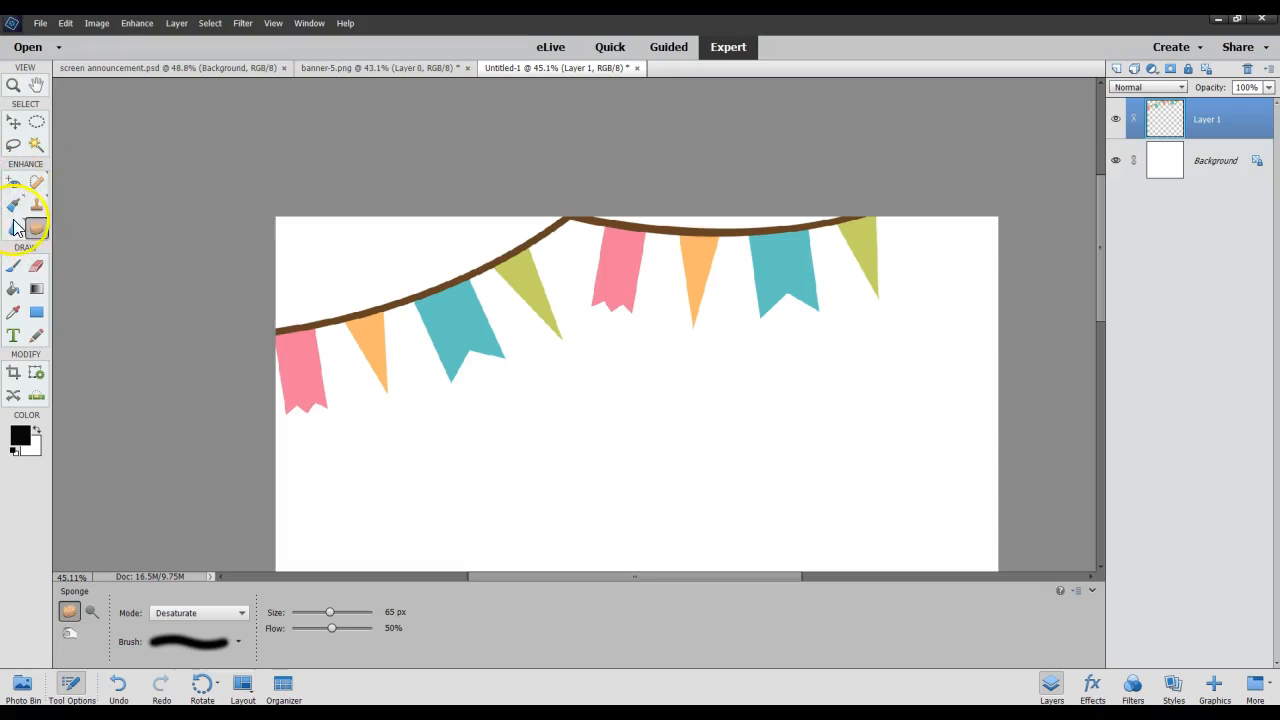
# Activate the Brush tool and browse the brush presets in the Default Brushes set without choosing another one.
pyautogui.scroll(4, 31, 207)
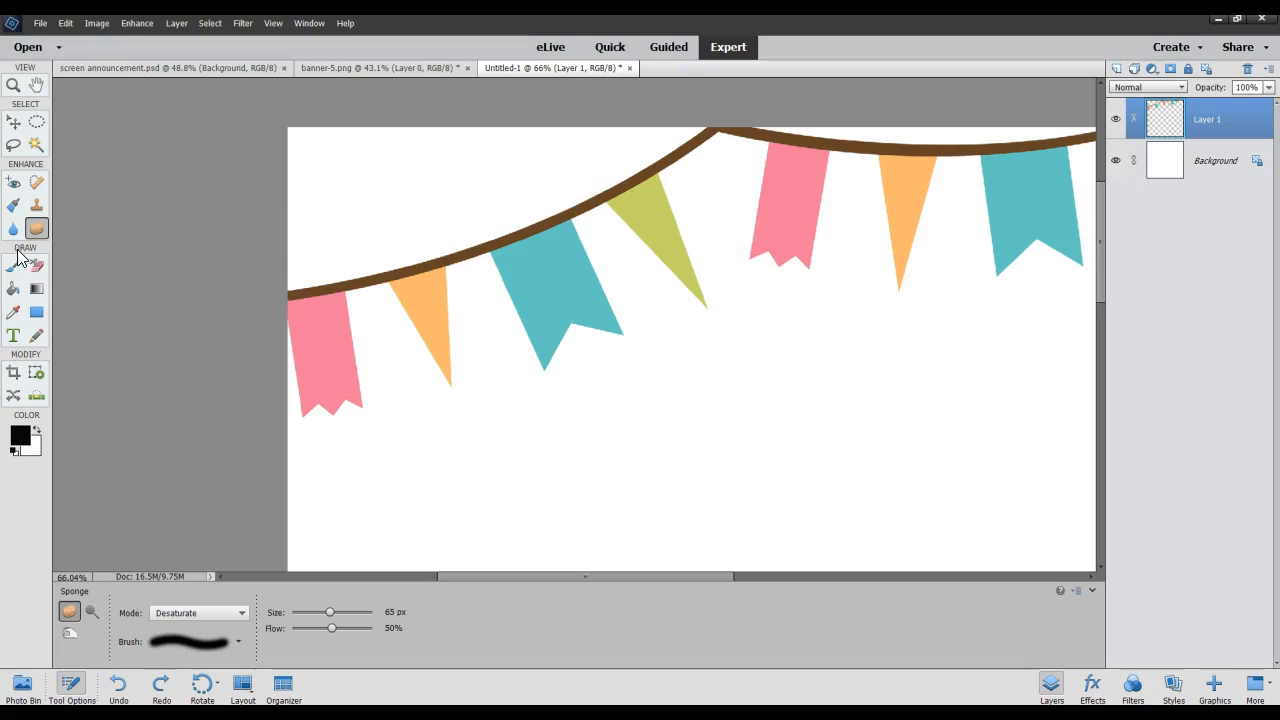
pyautogui.click(13, 265)
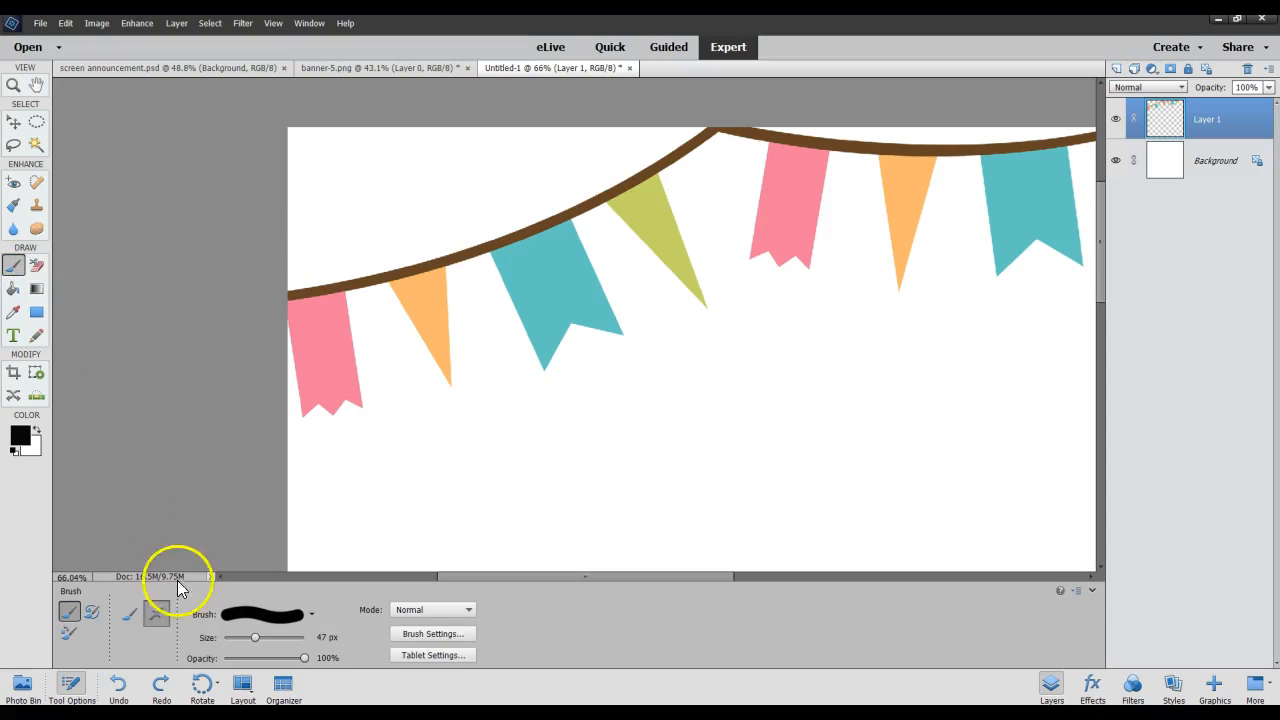
pyautogui.click(311, 614)
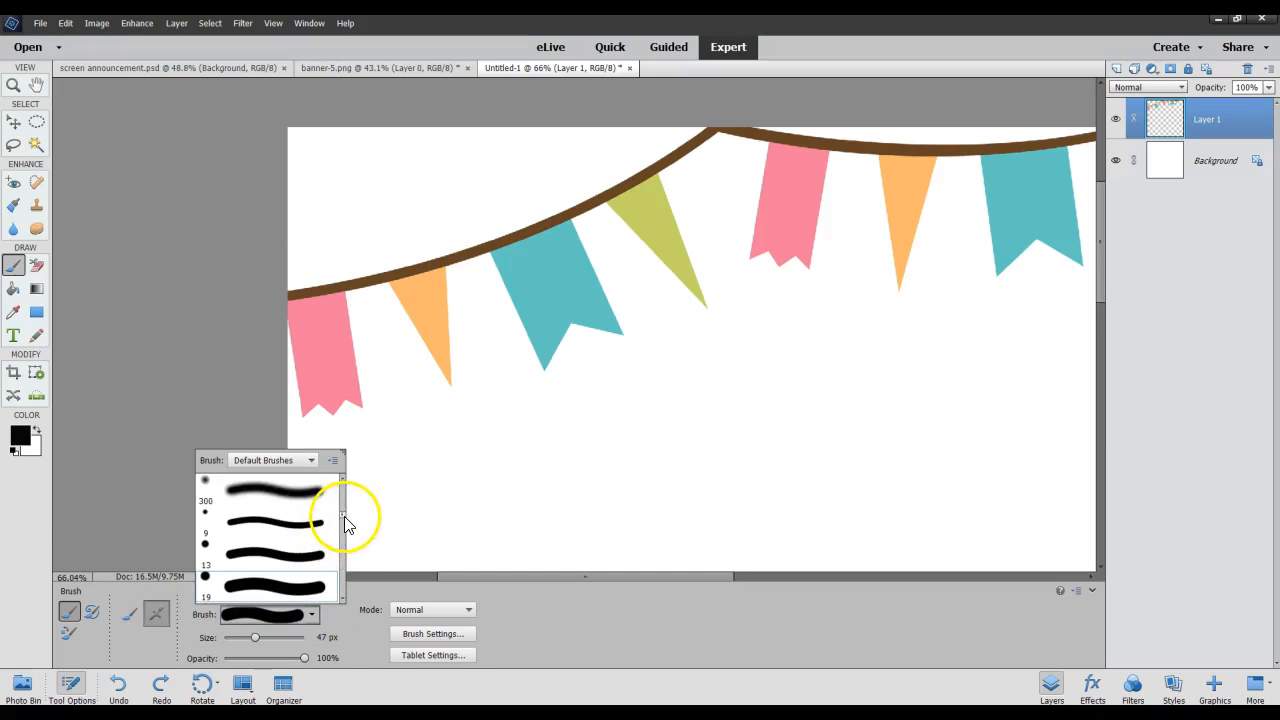
pyautogui.moveTo(344, 520); pyautogui.dragTo(346, 540)
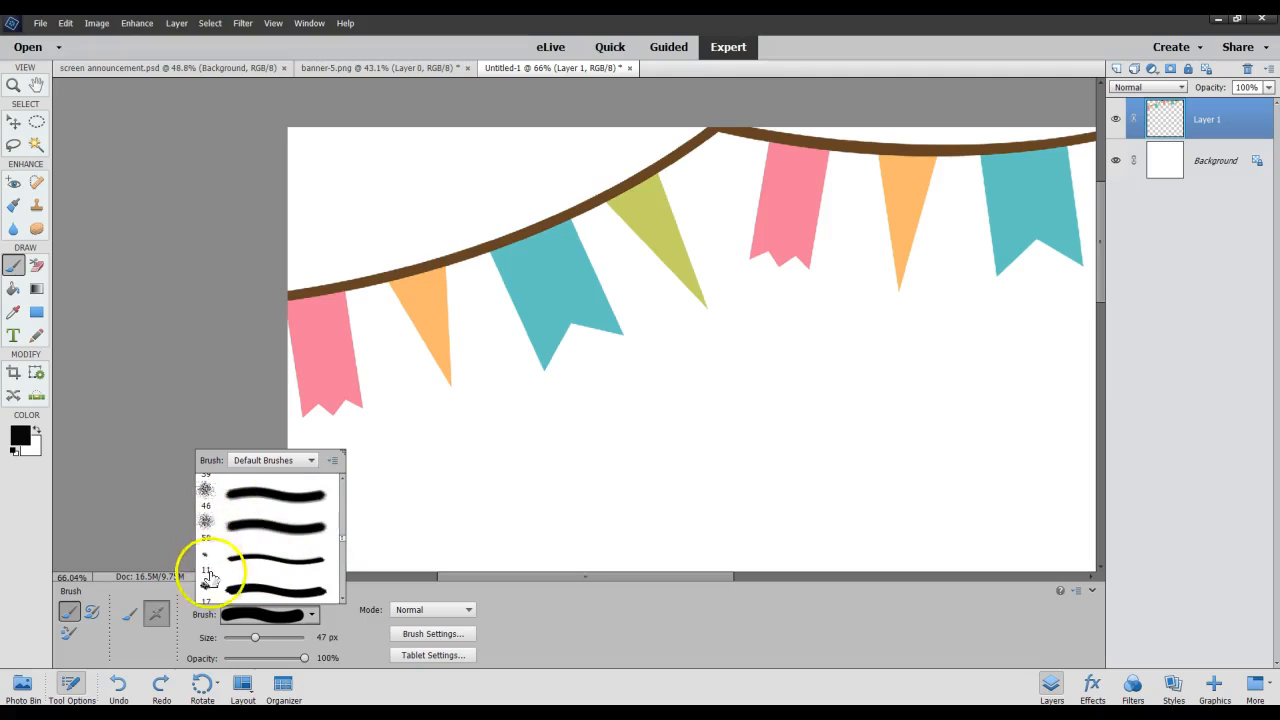
pyautogui.scroll(-3, 252, 532)
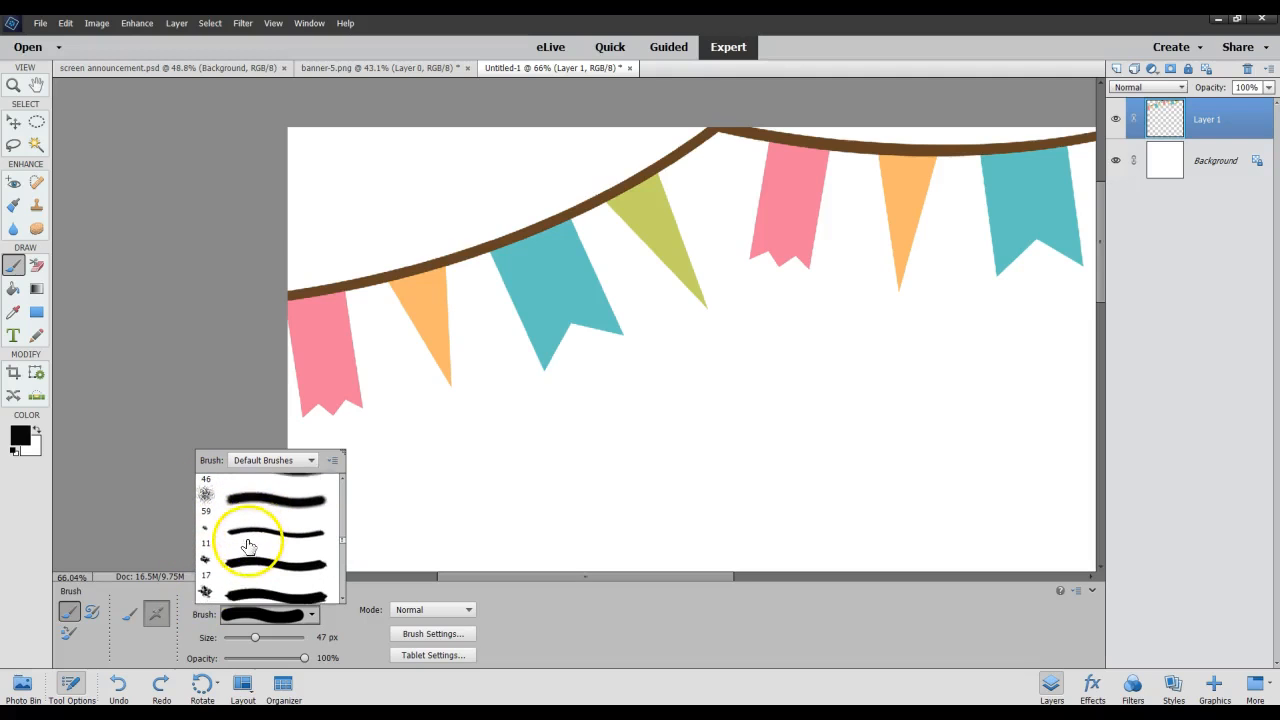
pyautogui.scroll(-1, 246, 543)
pyautogui.click(167, 455)
# Switch the Brush tool to the Impressionist Brush and from there to the Color Replacement variant.
pyautogui.click(91, 612)
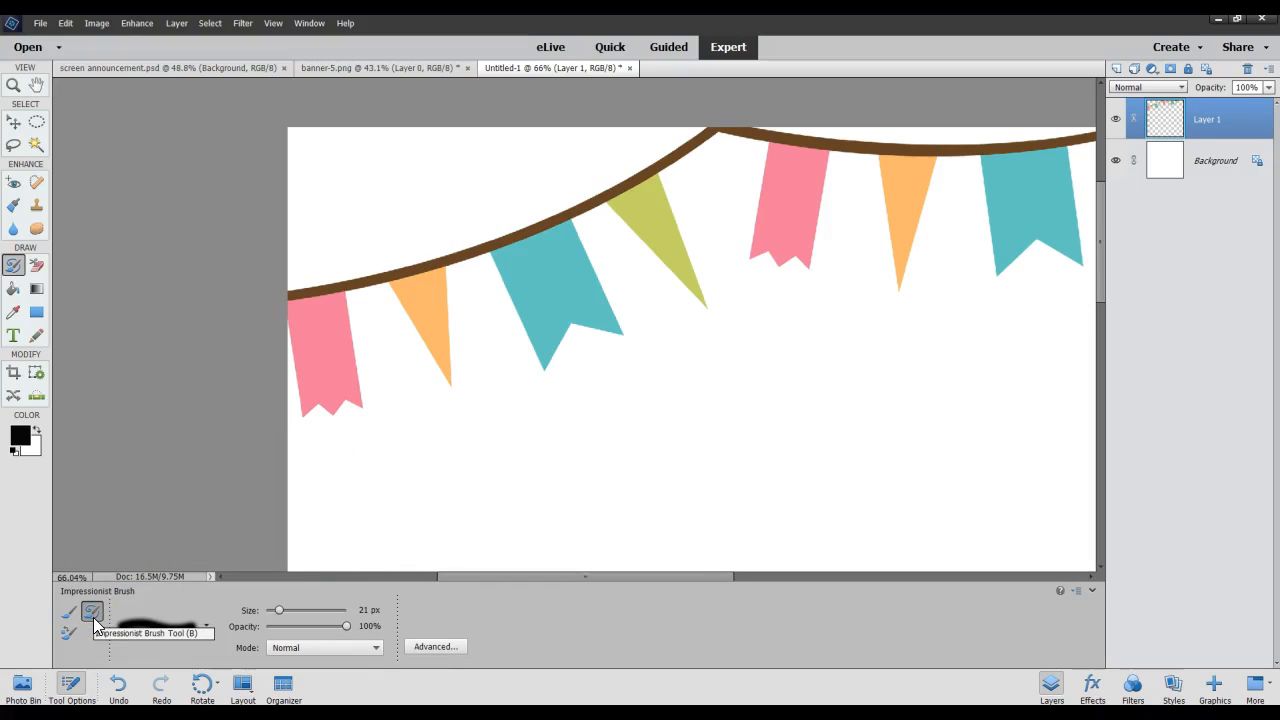
pyautogui.click(66, 638)
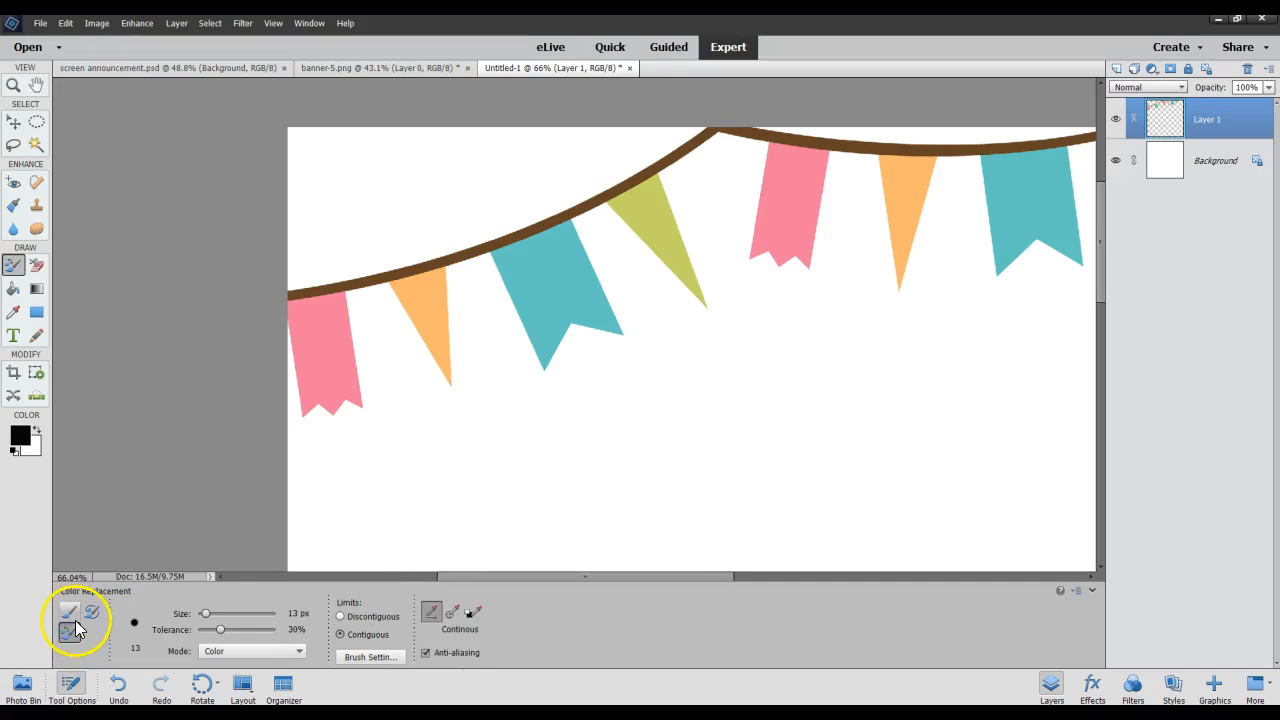
# Activate the standard Eraser in Brush mode and erase across the first pink and orange flags at 89 px.
pyautogui.click(36, 266)
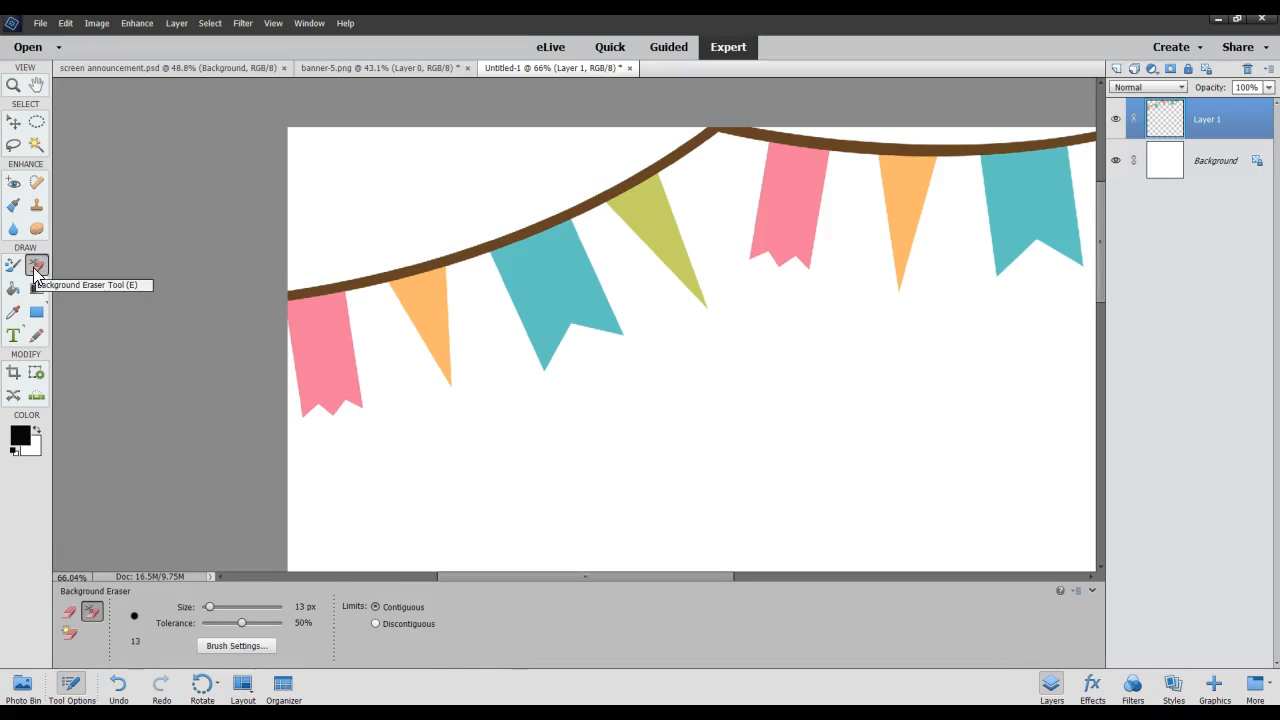
pyautogui.click(68, 611)
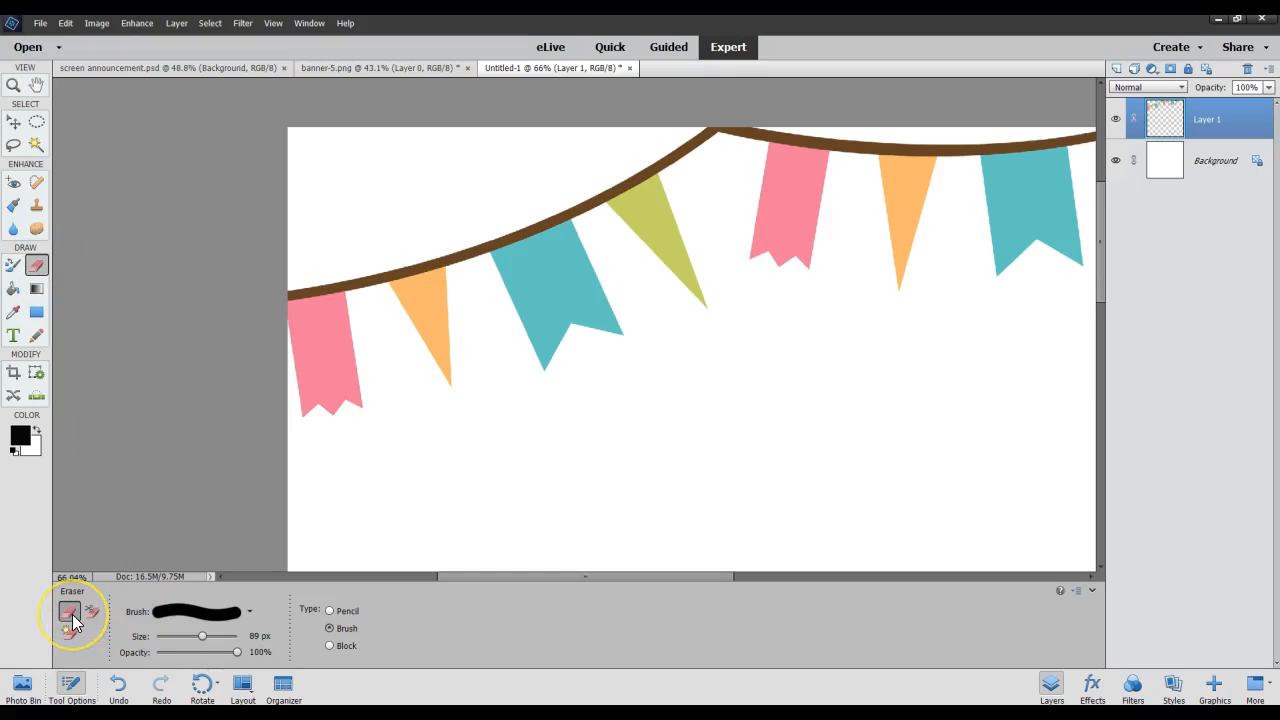
pyautogui.moveTo(370, 417)
pyautogui.mouseDown()
pyautogui.moveTo(343, 343)
pyautogui.moveTo(334, 411)
pyautogui.moveTo(418, 296)
pyautogui.mouseUp()
# Choose the hard 9 px brush from the Default Brushes for the Eraser and erase thin strokes across the first pink flag.
pyautogui.click(252, 614)
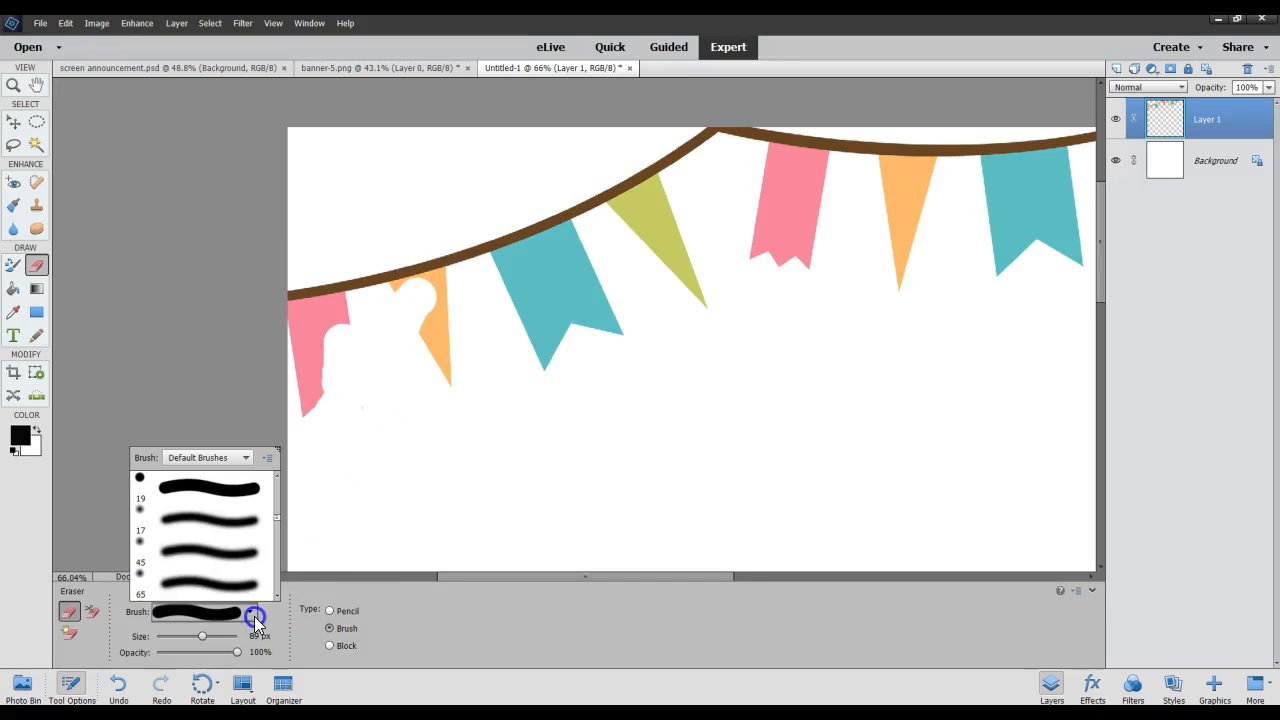
pyautogui.moveTo(277, 518); pyautogui.dragTo(274, 484)
pyautogui.click(206, 508)
pyautogui.click(268, 352)
pyautogui.moveTo(268, 352)
pyautogui.mouseDown()
pyautogui.moveTo(351, 289)
pyautogui.moveTo(370, 292)
pyautogui.mouseUp()
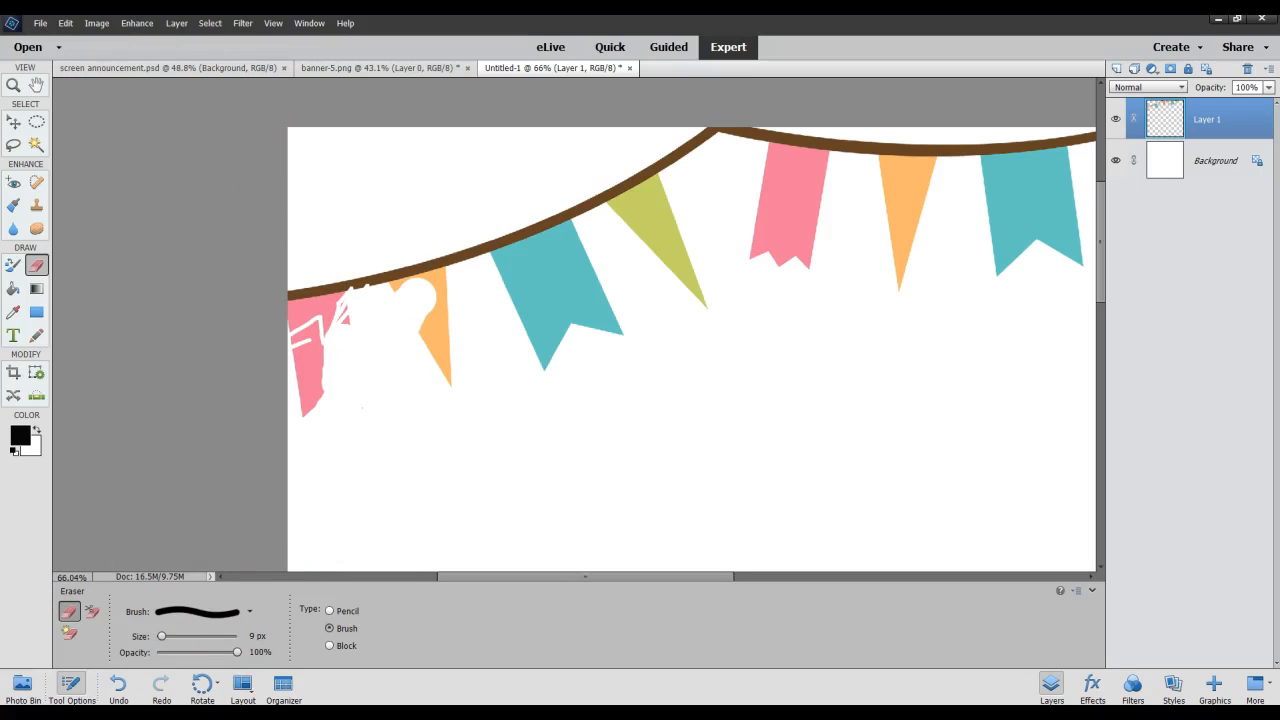
# Undo all the eraser strokes on the pink and orange flags.
pyautogui.click(119, 688)
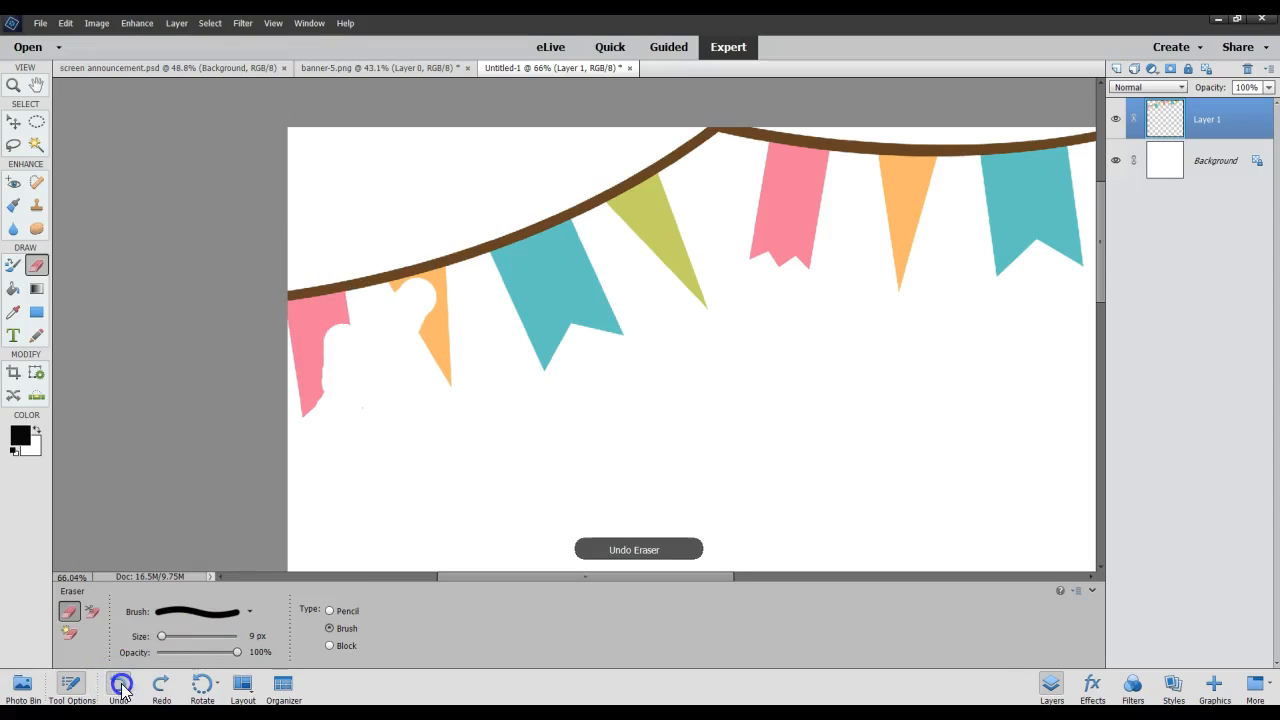
pyautogui.click(119, 688)
pyautogui.click(119, 688)
pyautogui.click(119, 688)
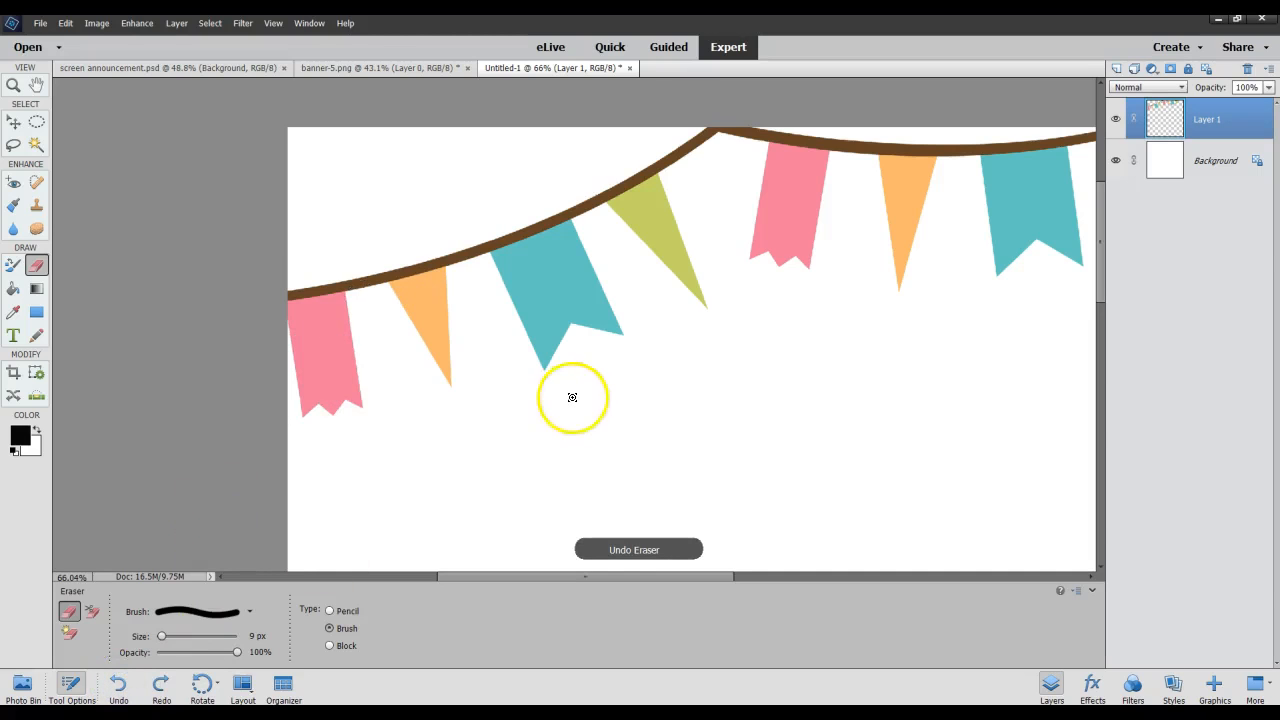
# Show the Background Eraser, switch to the Magic Eraser, and erase the white fill of the Background layer.
pyautogui.click(91, 611)
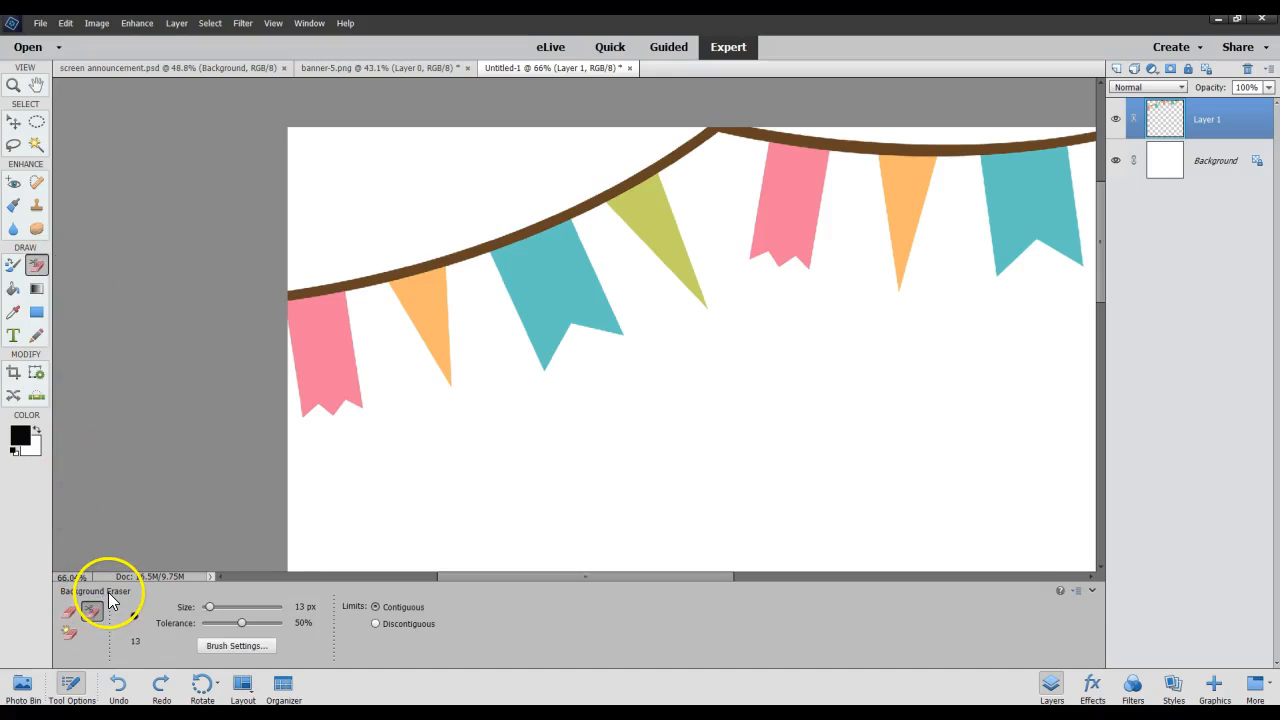
pyautogui.click(71, 633)
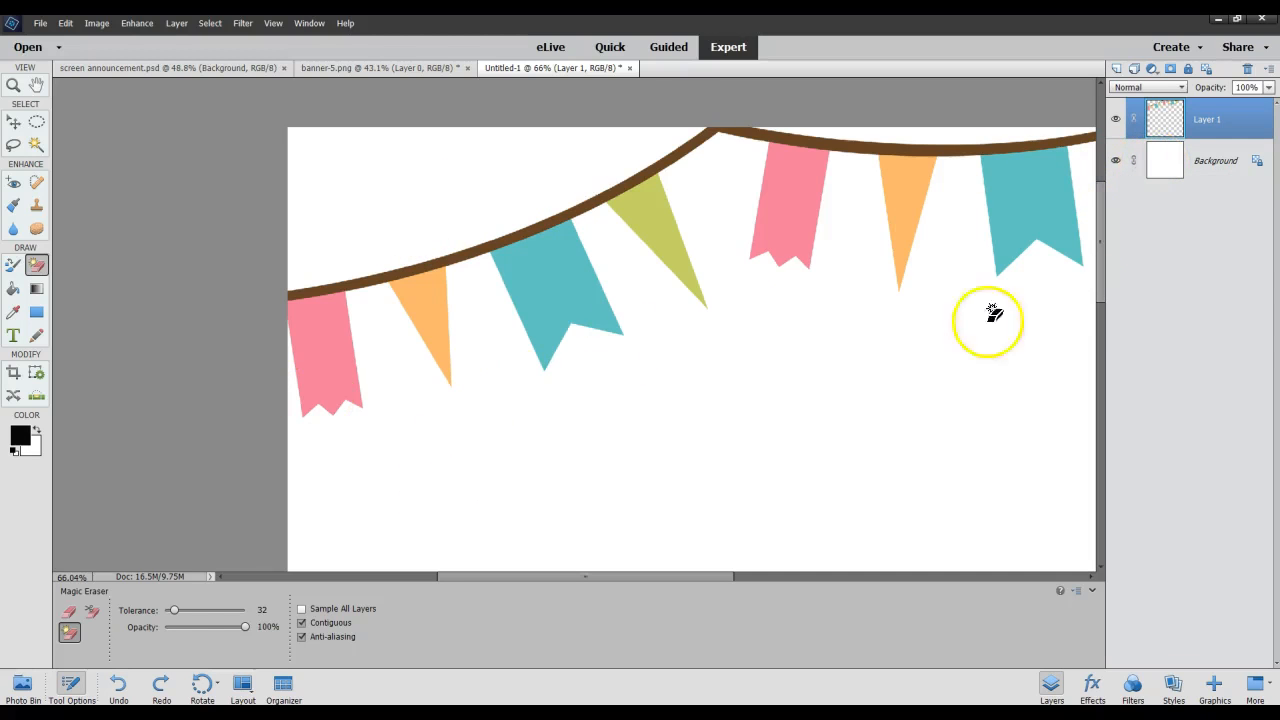
pyautogui.click(1160, 160)
pyautogui.click(632, 460)
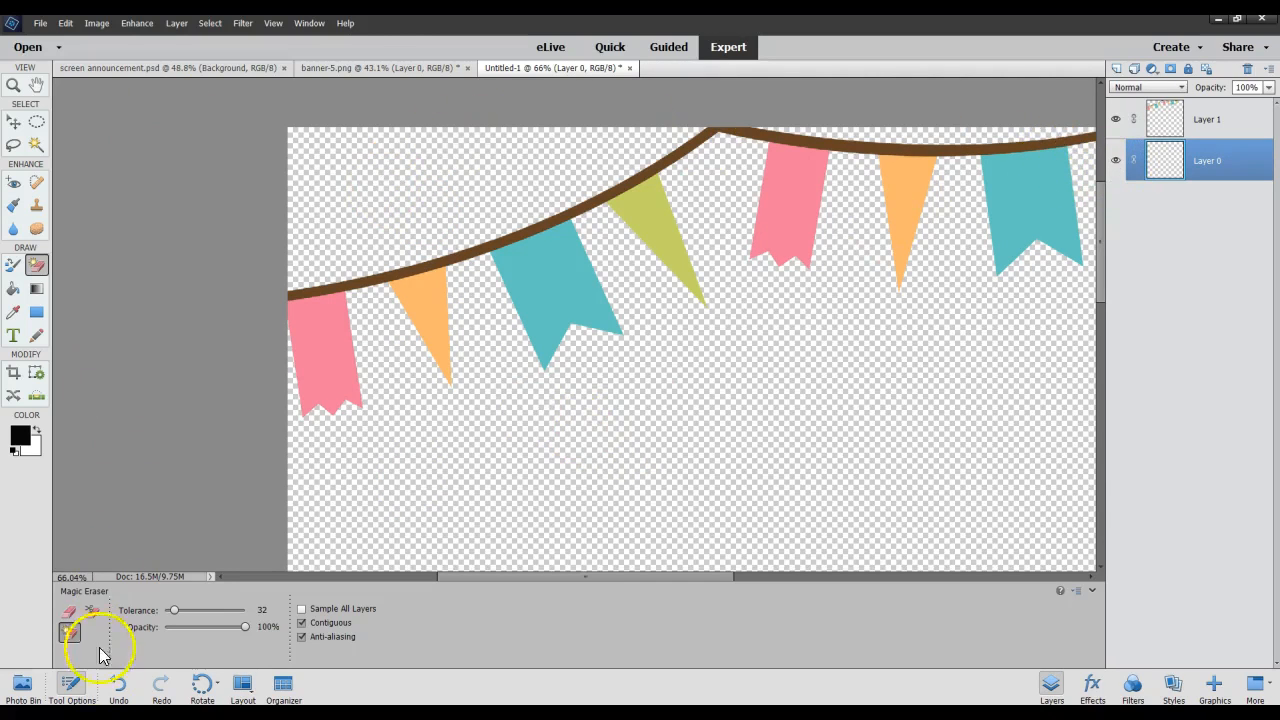
# Undo the Magic Eraser on the Background layer, and toggle that layer's visibility off and back on.
pyautogui.click(118, 688)
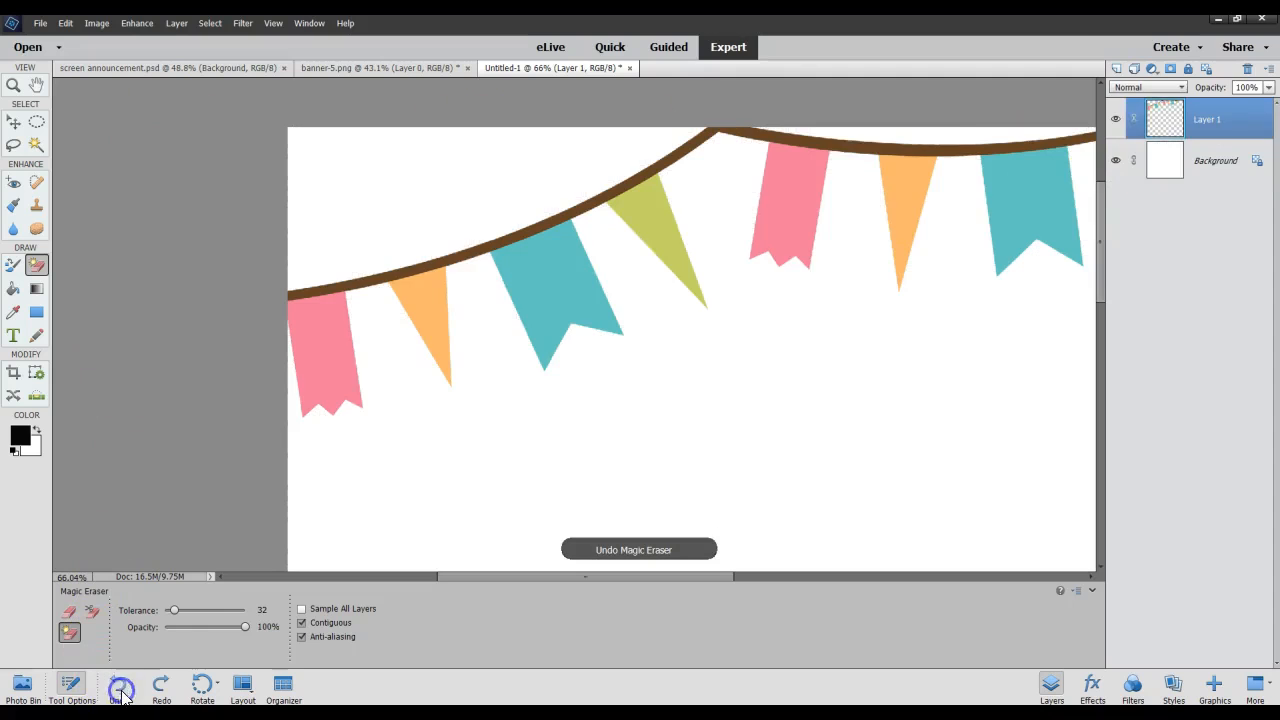
pyautogui.click(1118, 163)
pyautogui.click(1118, 163)
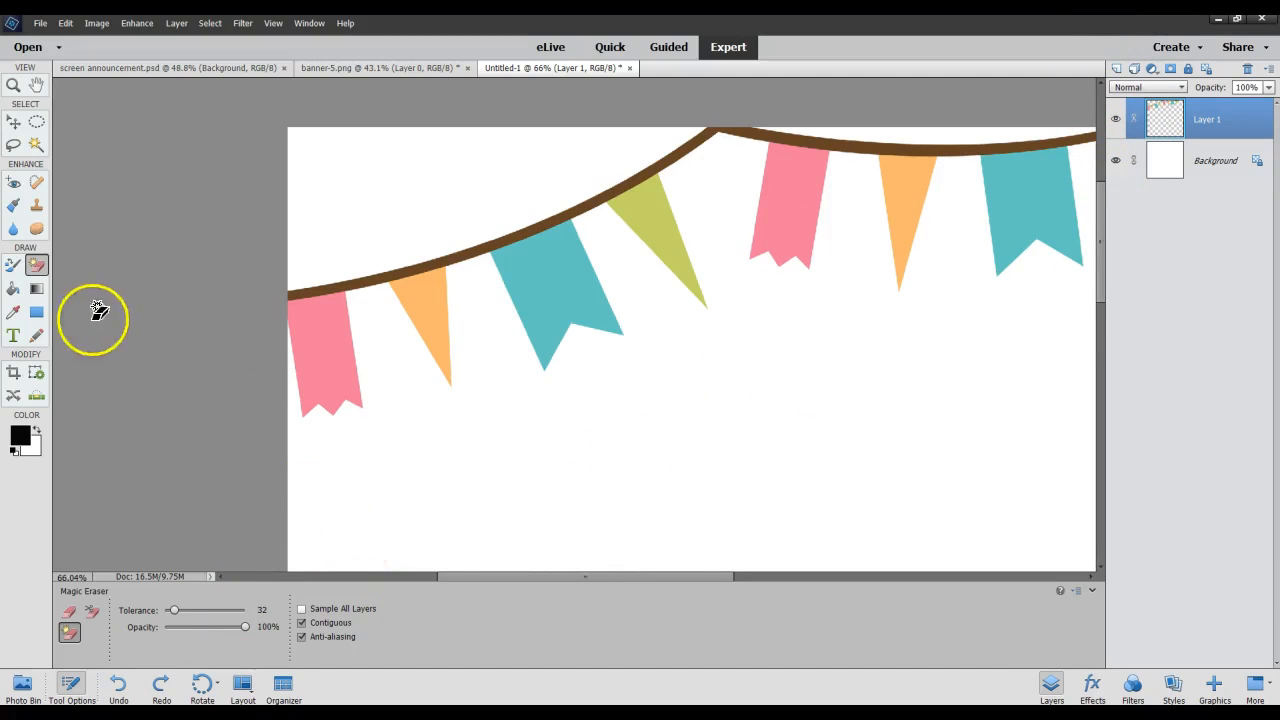
# With the Paint Bucket chosen, set the foreground color to the teal sampled from the banner's teal flag.
pyautogui.click(13, 290)
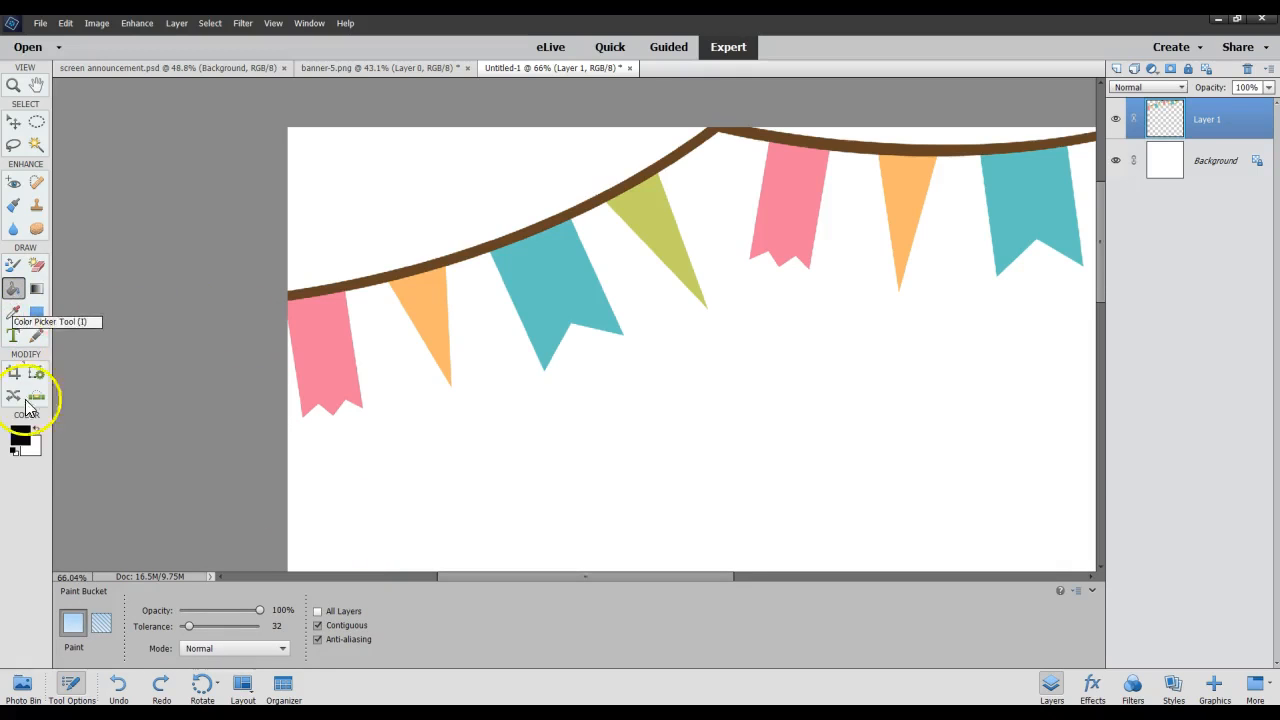
pyautogui.click(20, 436)
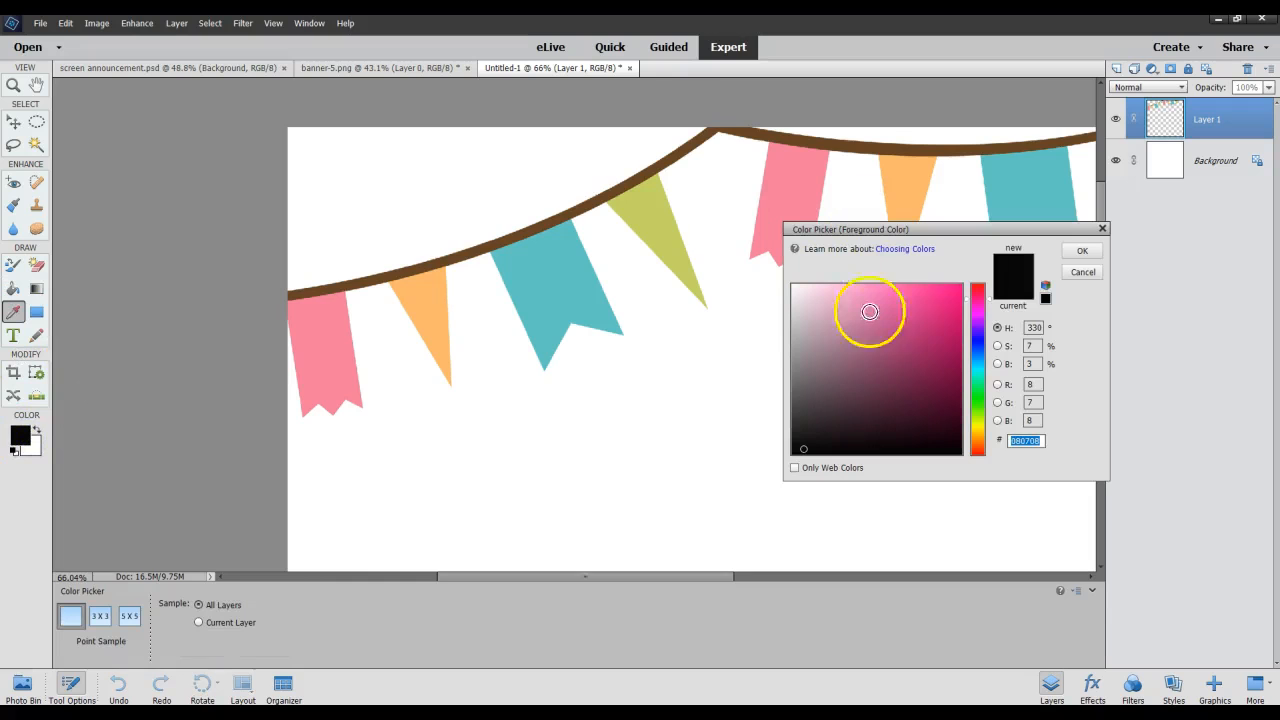
pyautogui.click(912, 167)
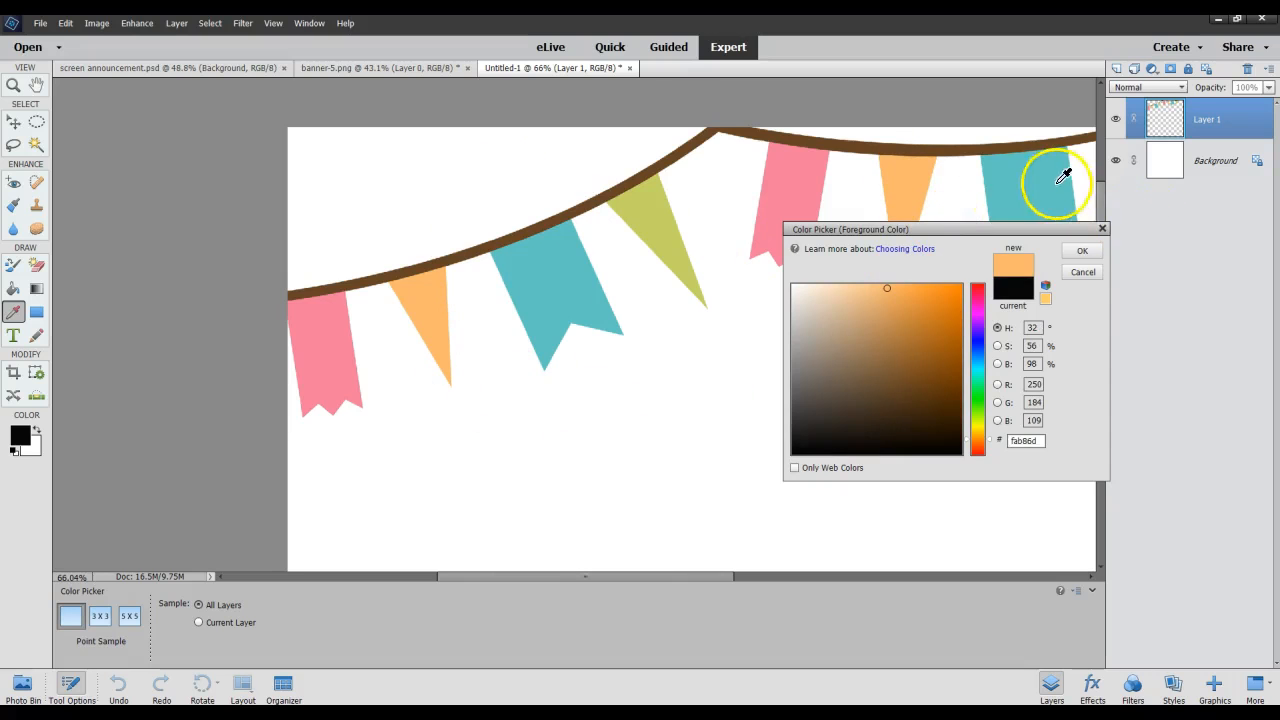
pyautogui.click(1063, 177)
pyautogui.click(1088, 251)
pyautogui.press('k')
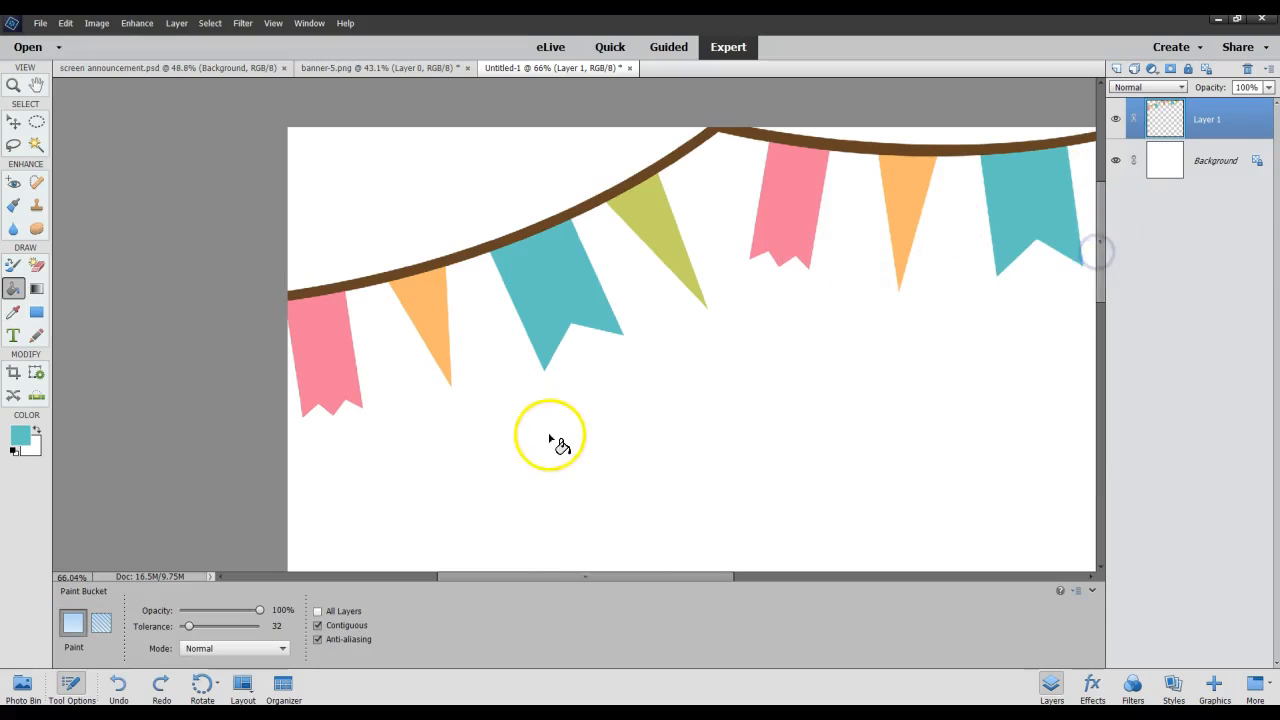
# Fill the Background layer with the teal foreground color using the Paint Bucket, and undo the fill.
pyautogui.click(1165, 167)
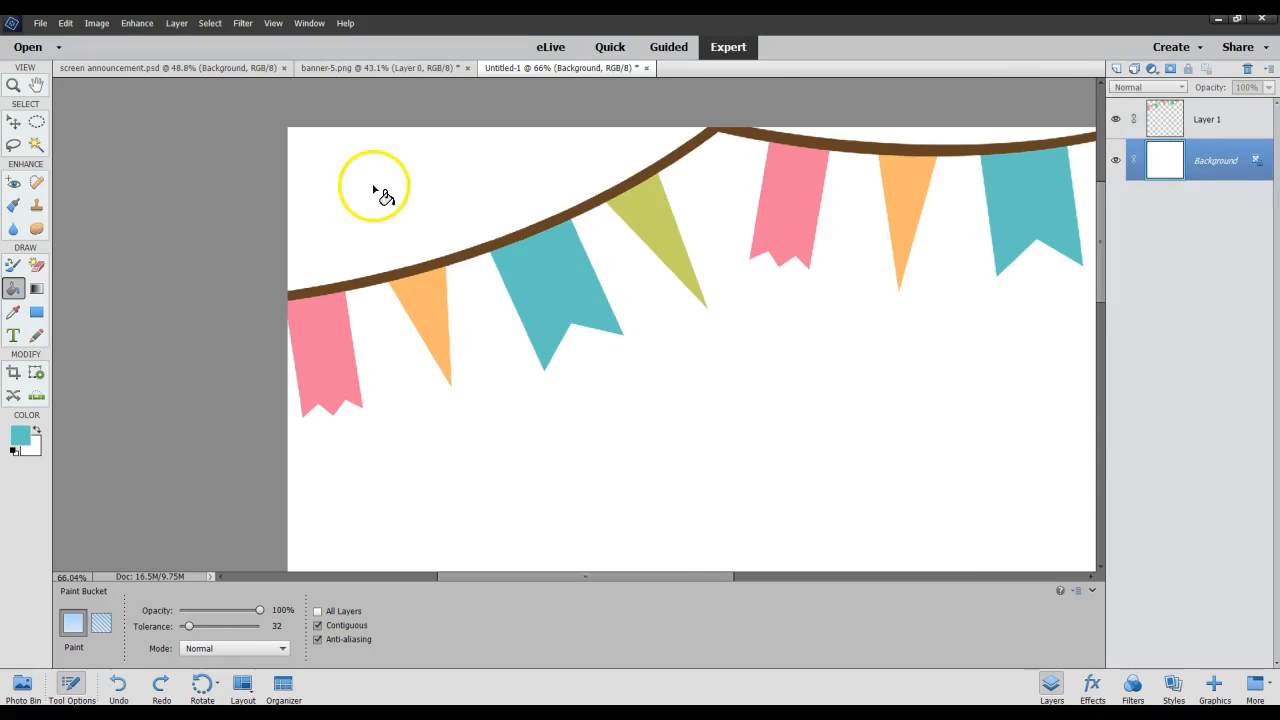
pyautogui.click(375, 191)
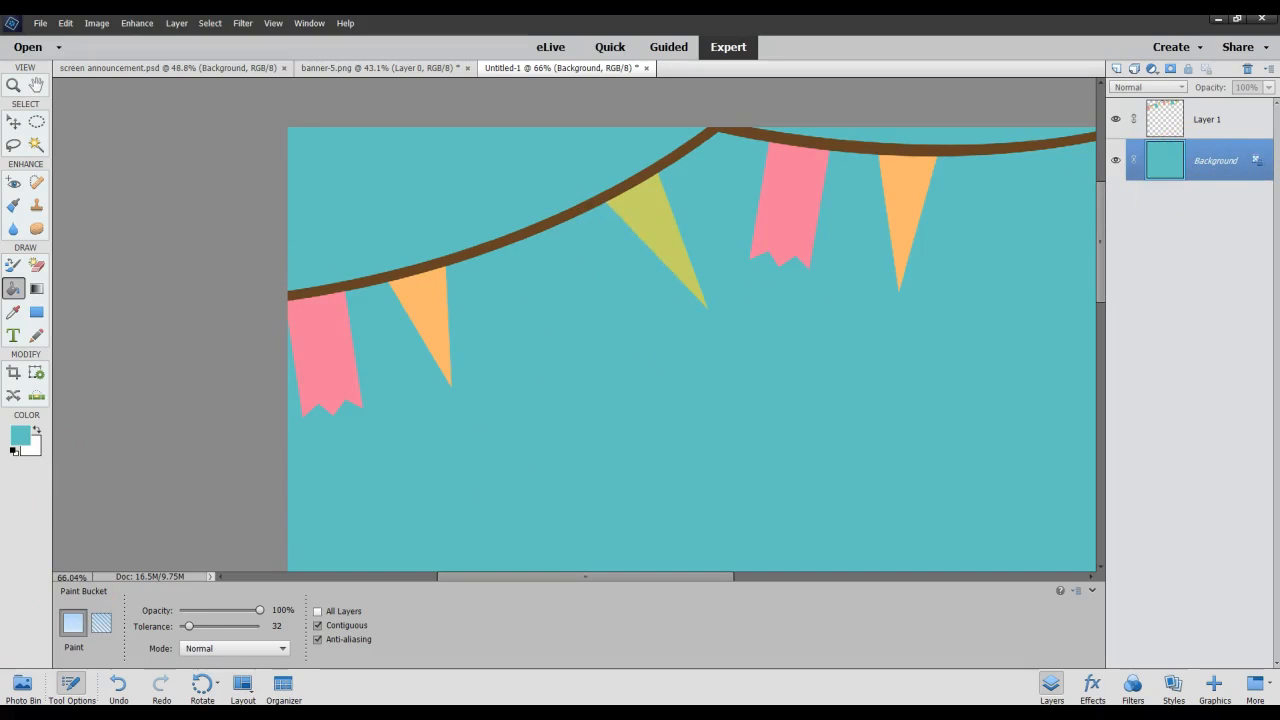
pyautogui.click(119, 686)
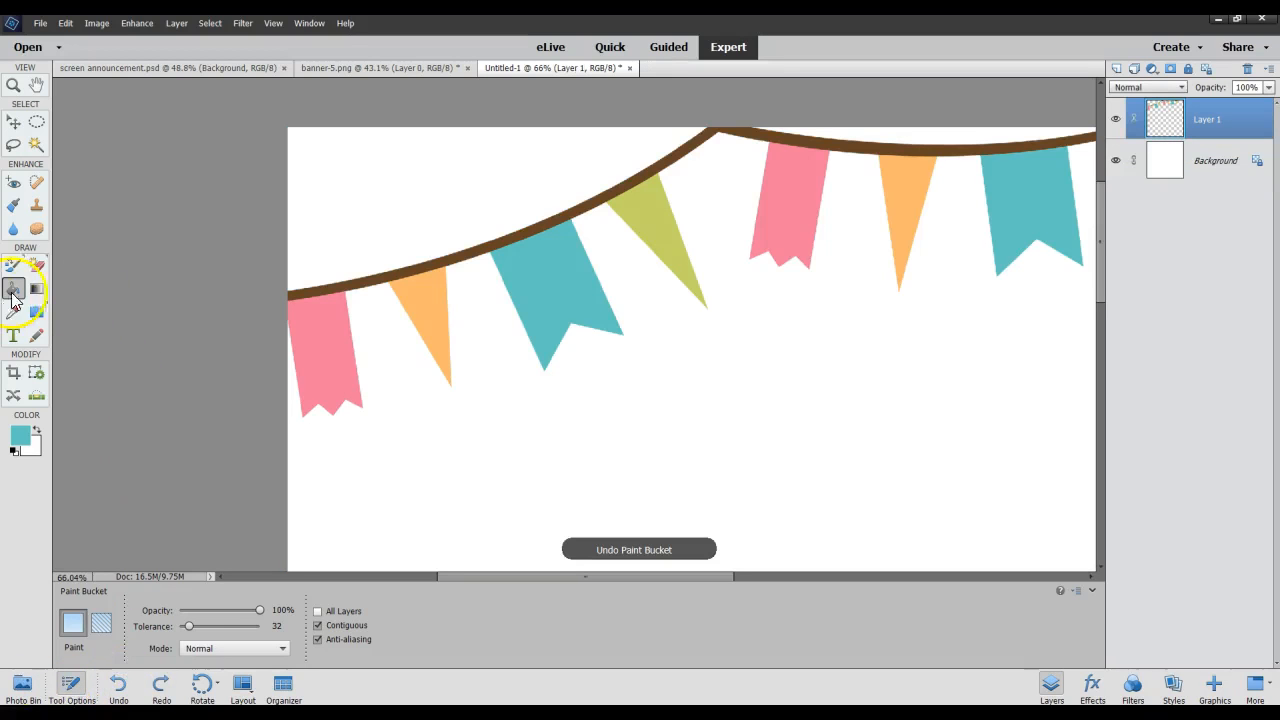
# Show the Gradient tool's options, switch to the Color Picker tool, and set the foreground color to brown 8c6941.
pyautogui.click(37, 289)
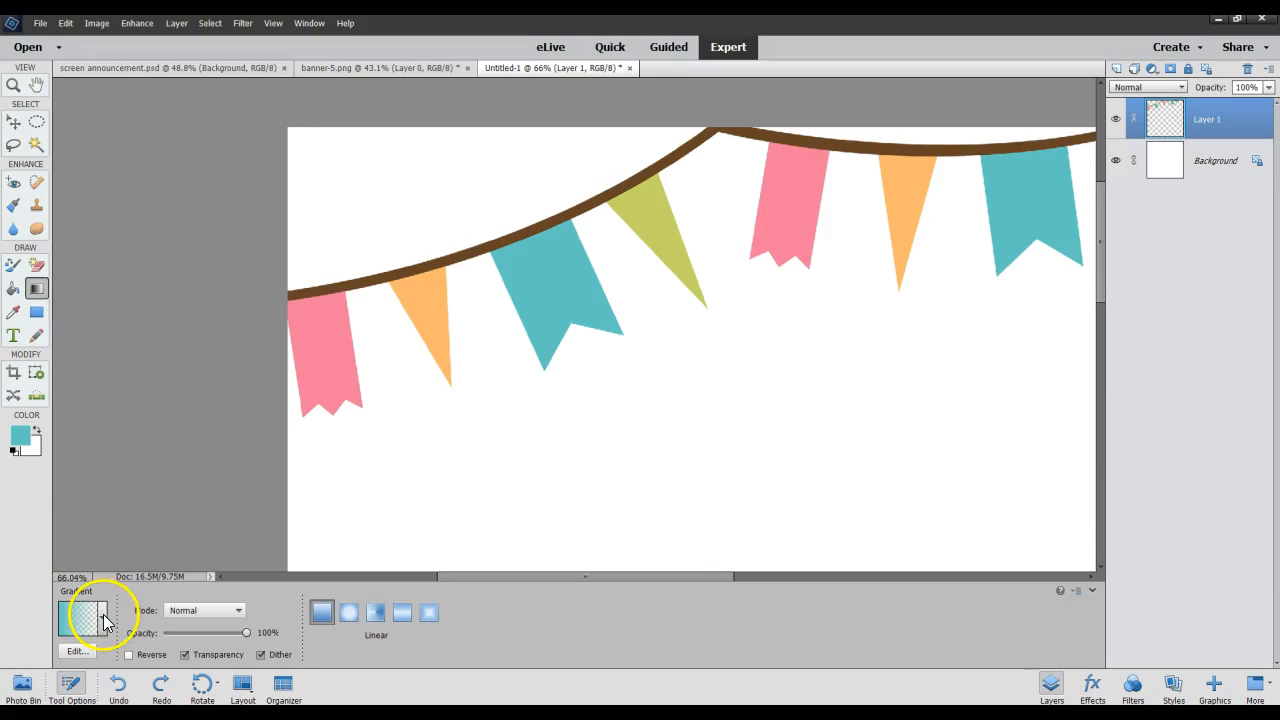
pyautogui.click(15, 314)
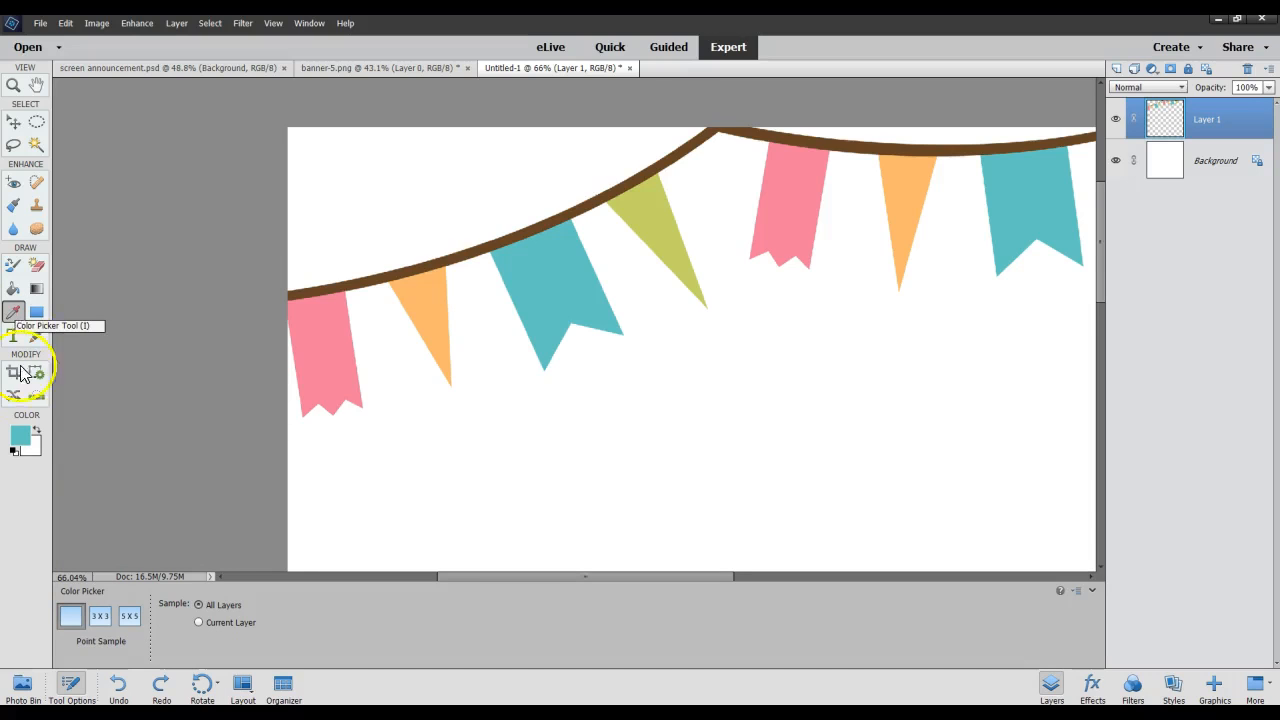
pyautogui.click(19, 438)
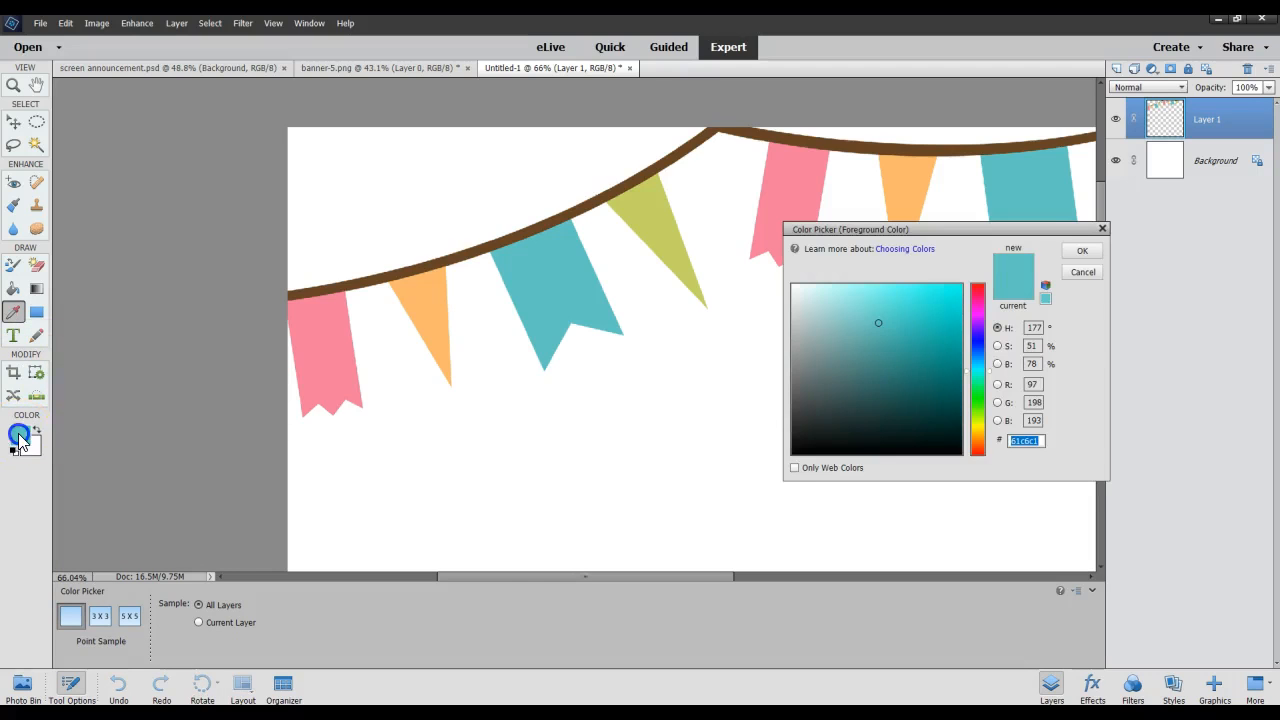
pyautogui.click(438, 292)
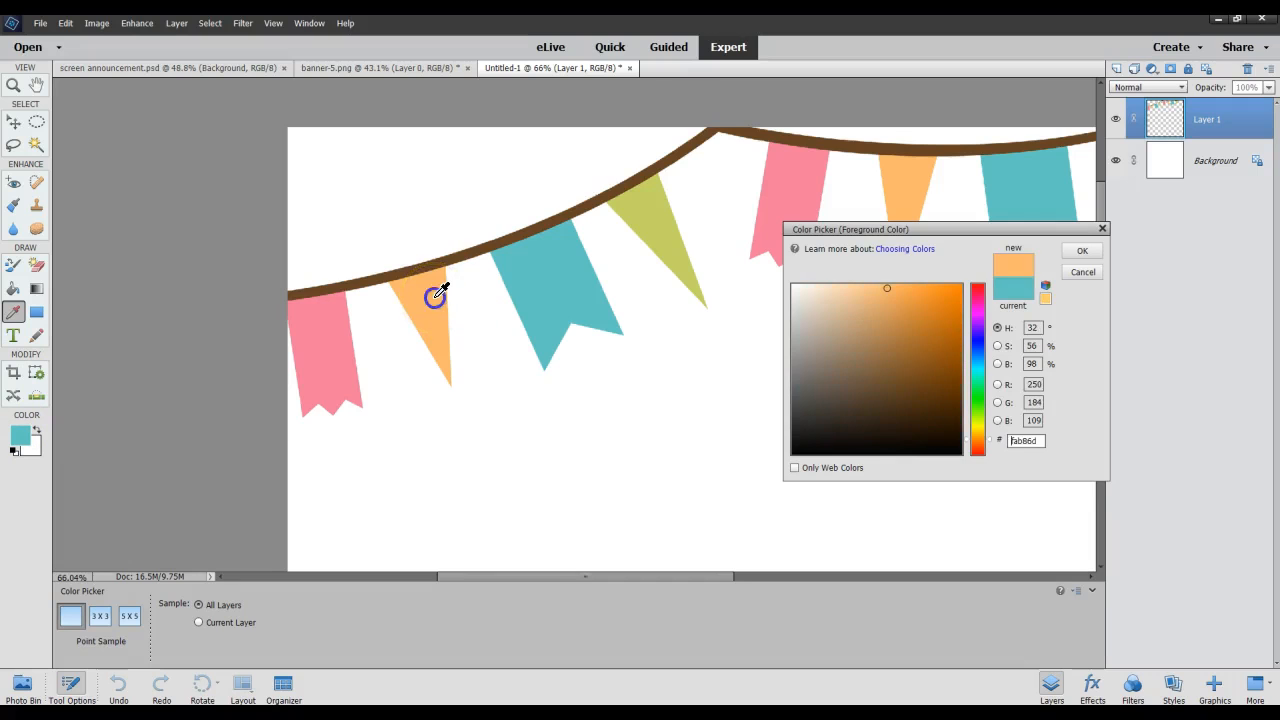
pyautogui.click(928, 310)
pyautogui.click(883, 361)
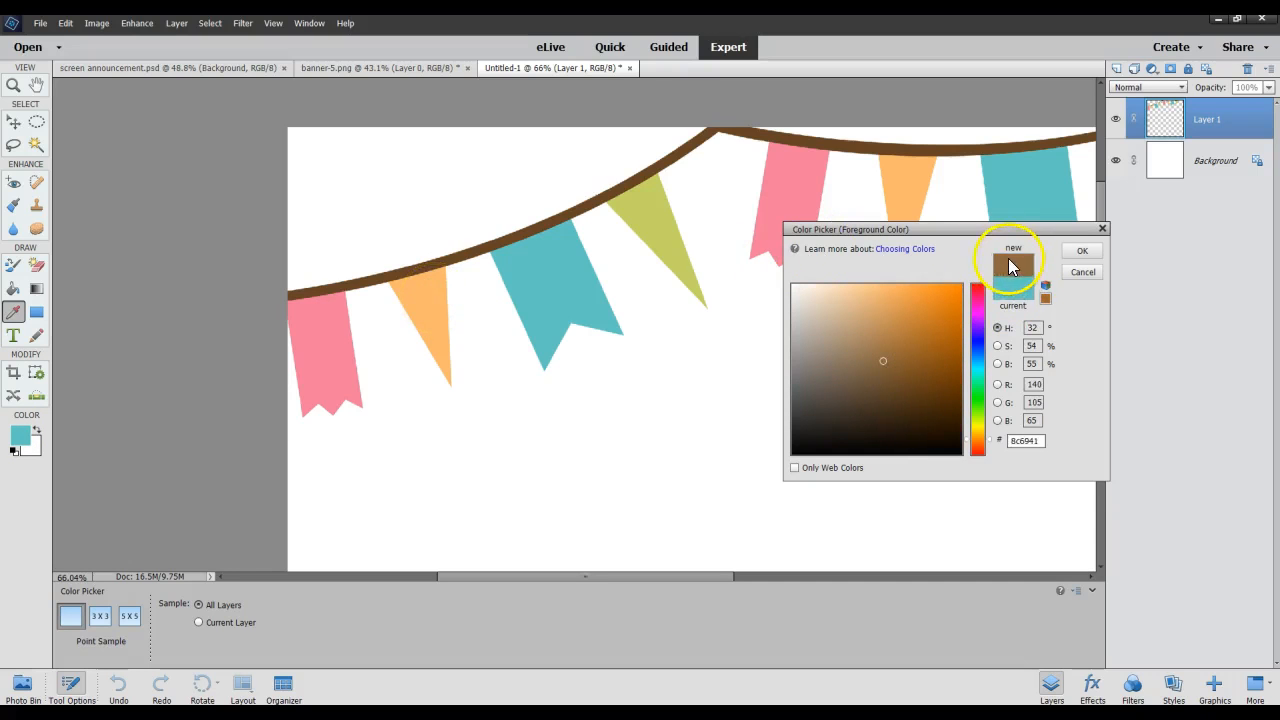
pyautogui.click(1085, 255)
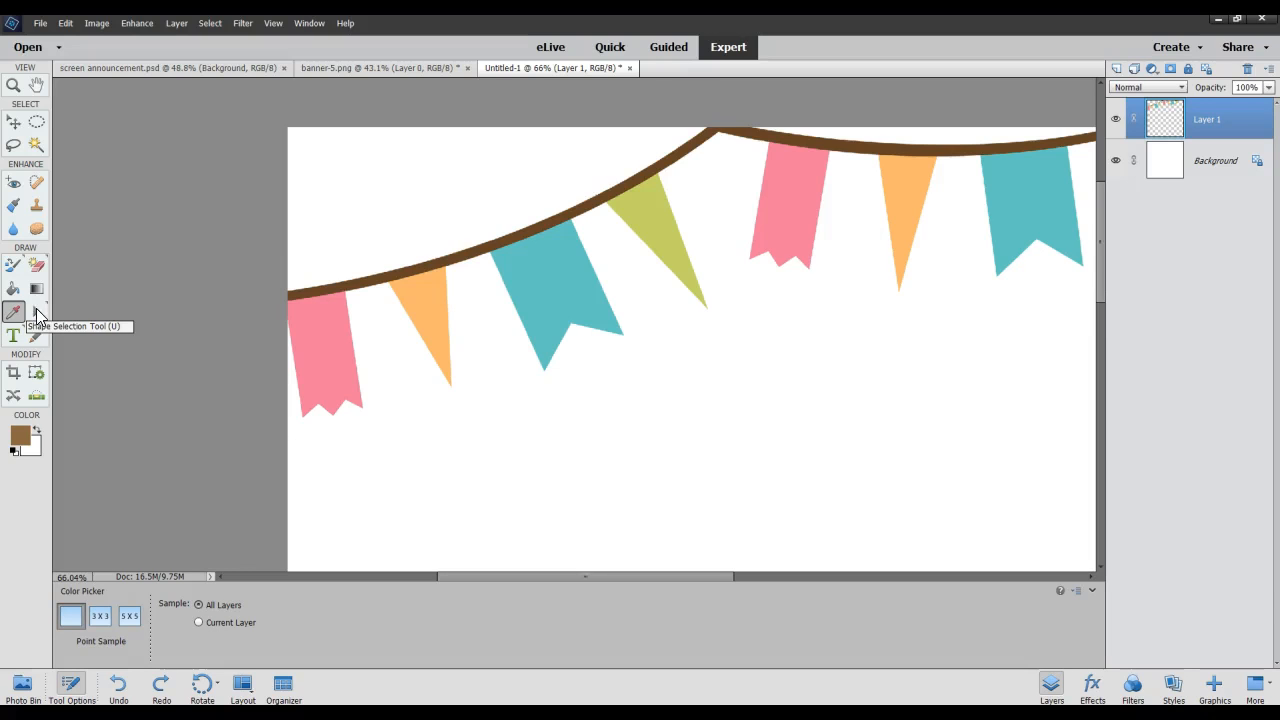
# Examine the options of the Shape Selection, Rectangle, Rounded Rectangle, Ellipse, Polygon, Star and Line tools.
pyautogui.click(37, 312)
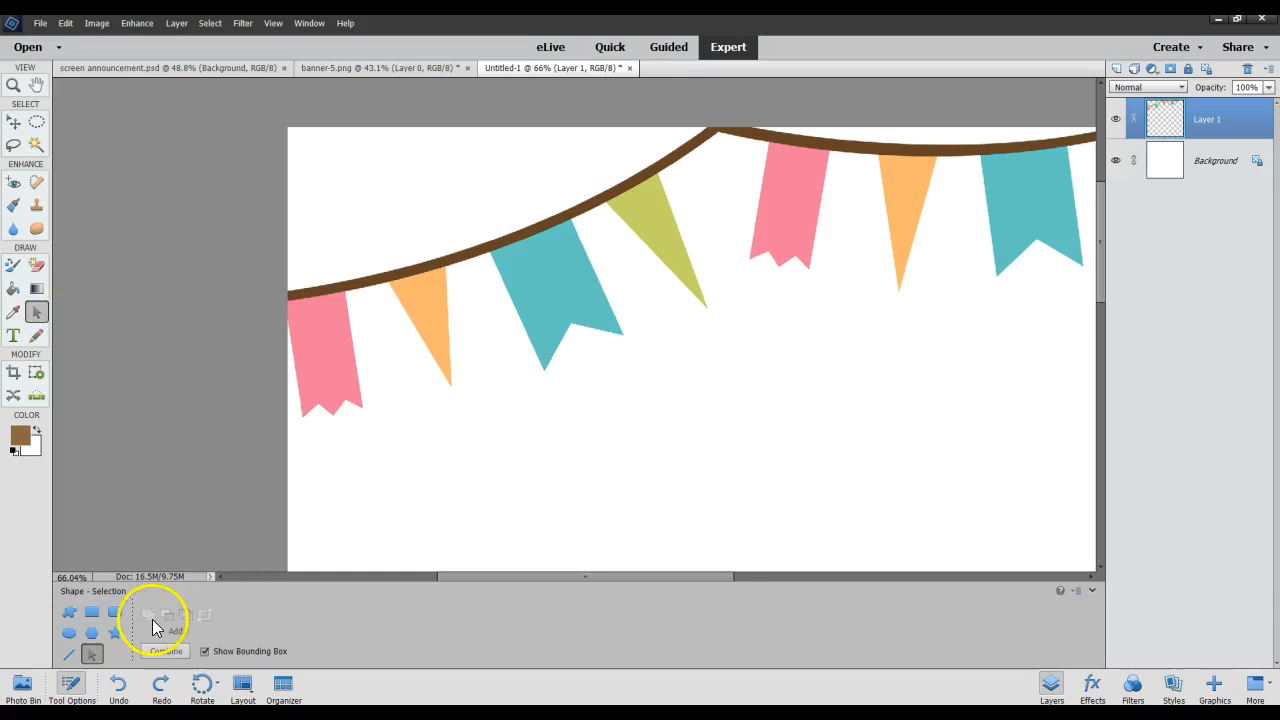
pyautogui.click(91, 614)
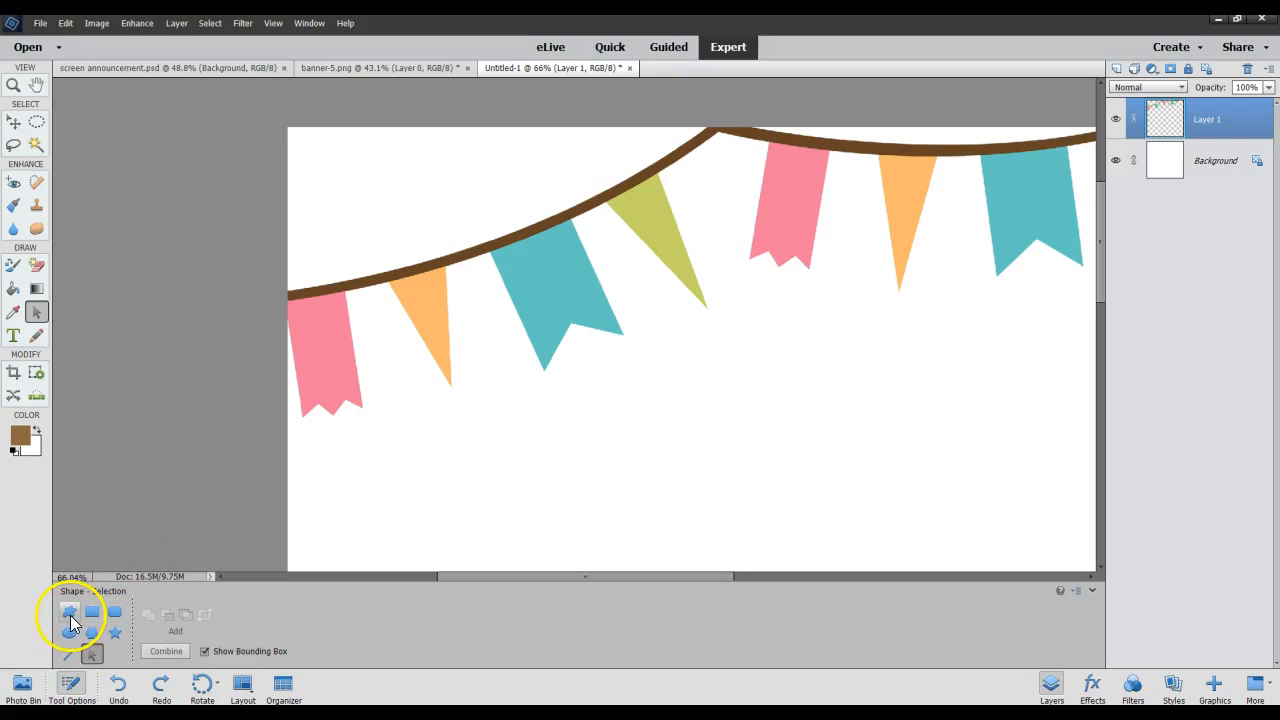
pyautogui.click(87, 615)
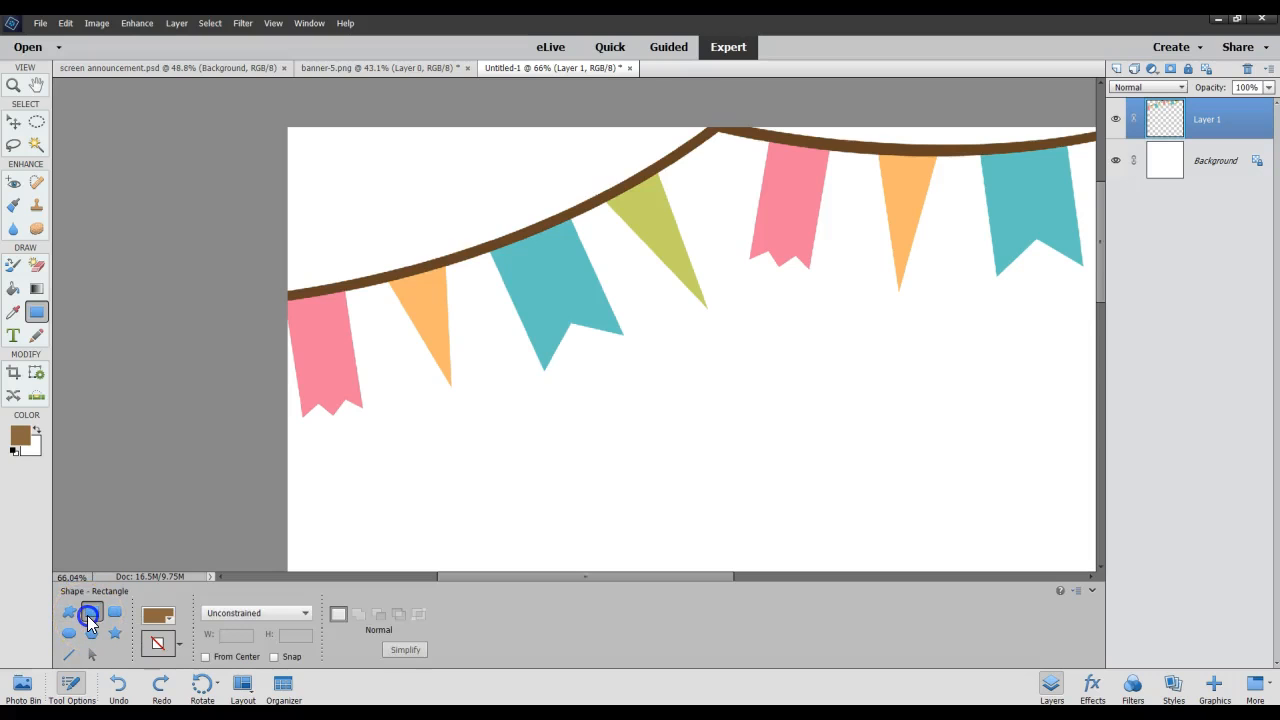
pyautogui.click(115, 613)
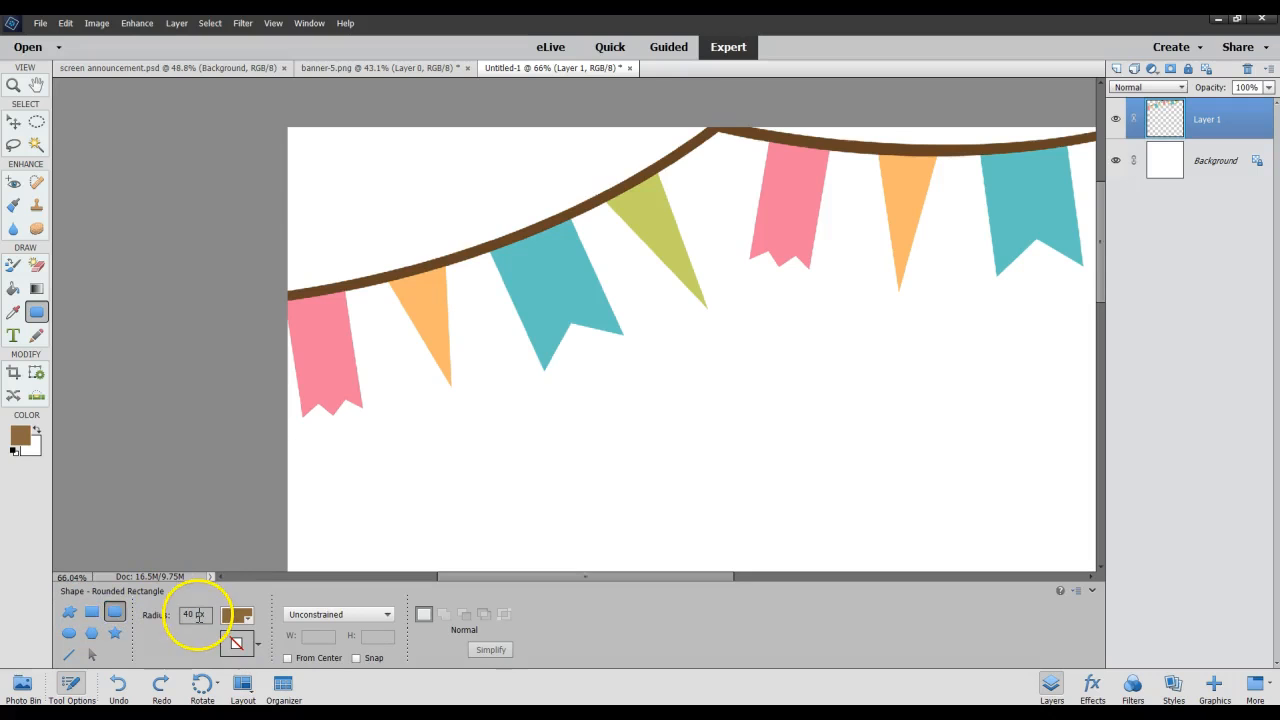
pyautogui.click(69, 632)
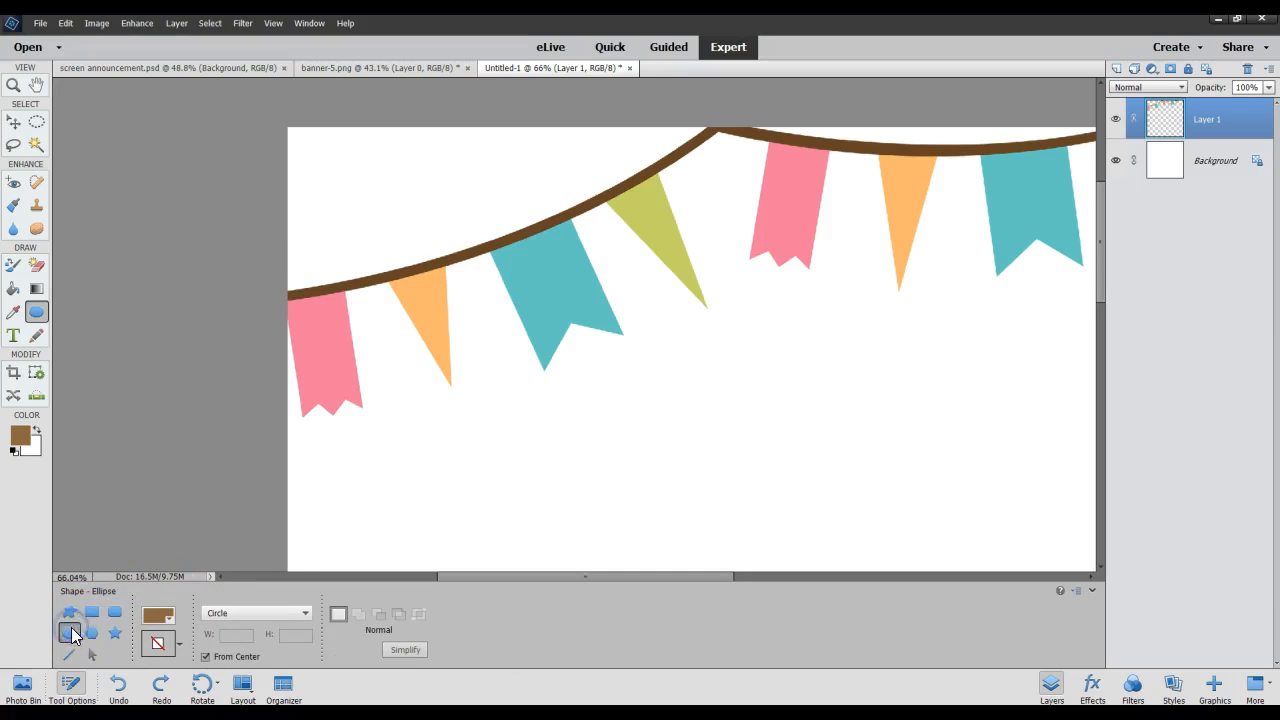
pyautogui.click(93, 634)
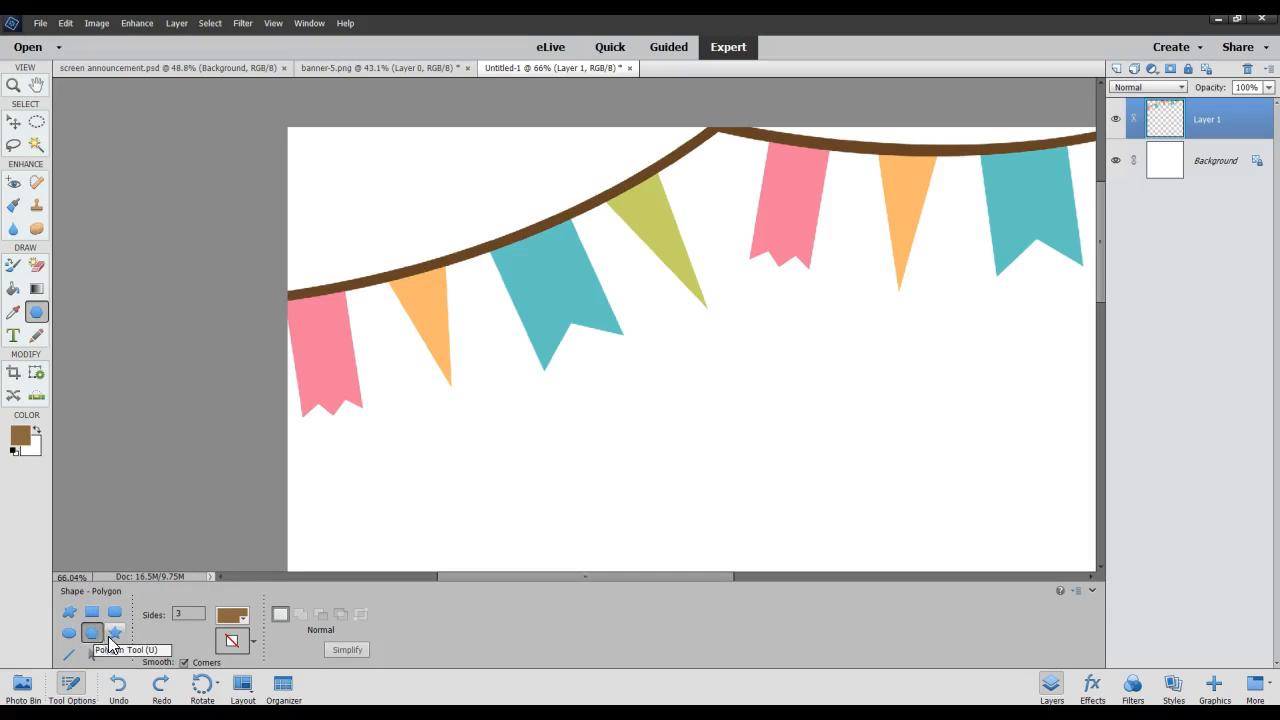
pyautogui.click(114, 634)
pyautogui.click(69, 654)
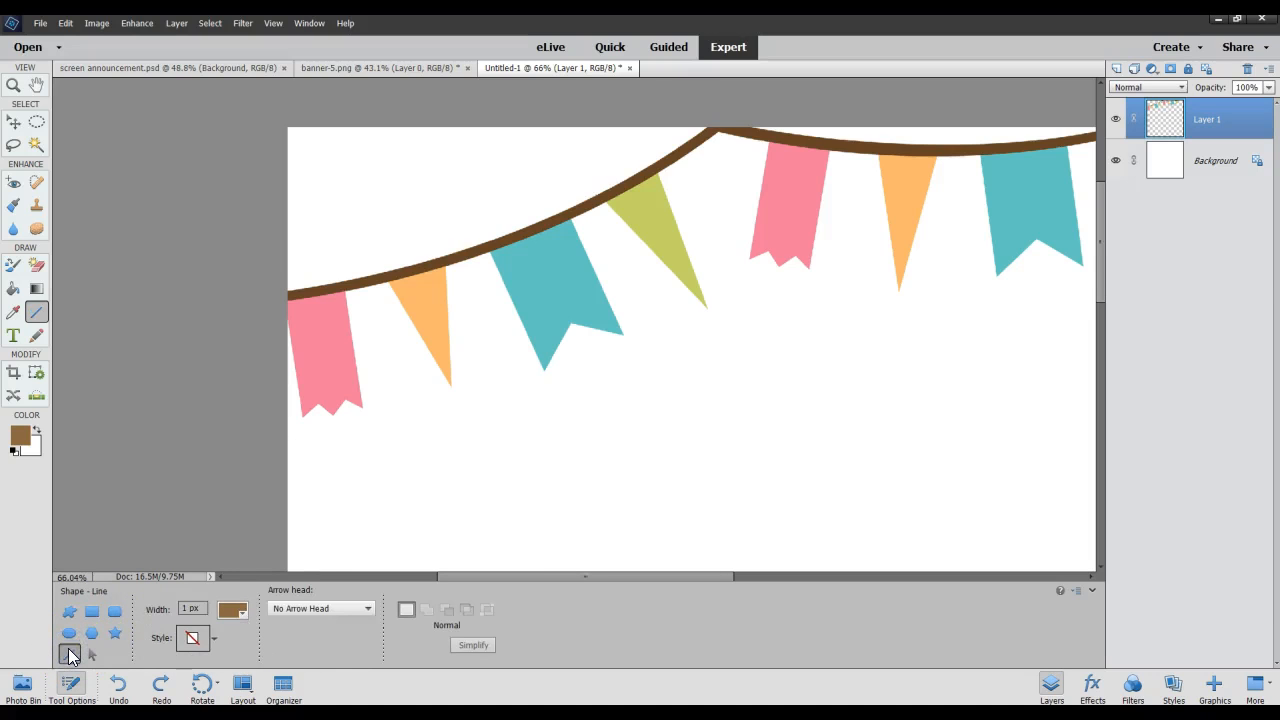
# Show the Horizontal Type tool's options and switch to the Vertical Type tool.
pyautogui.click(16, 344)
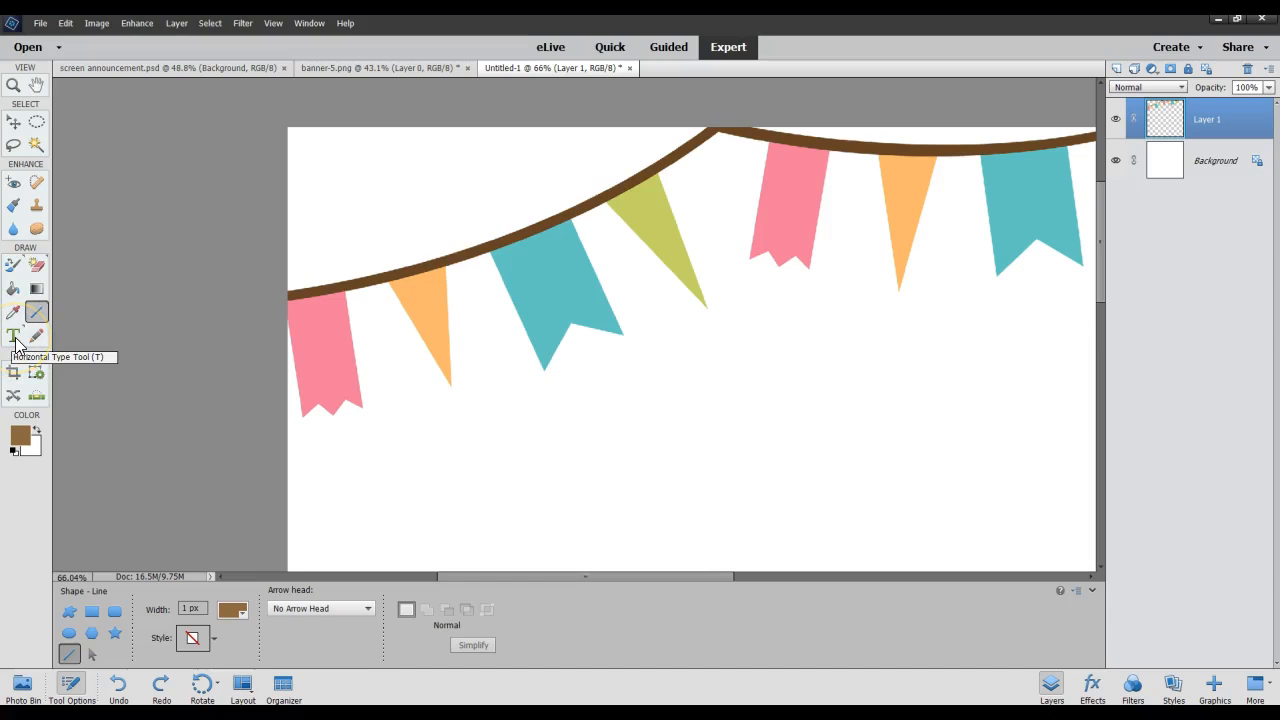
pyautogui.click(14, 337)
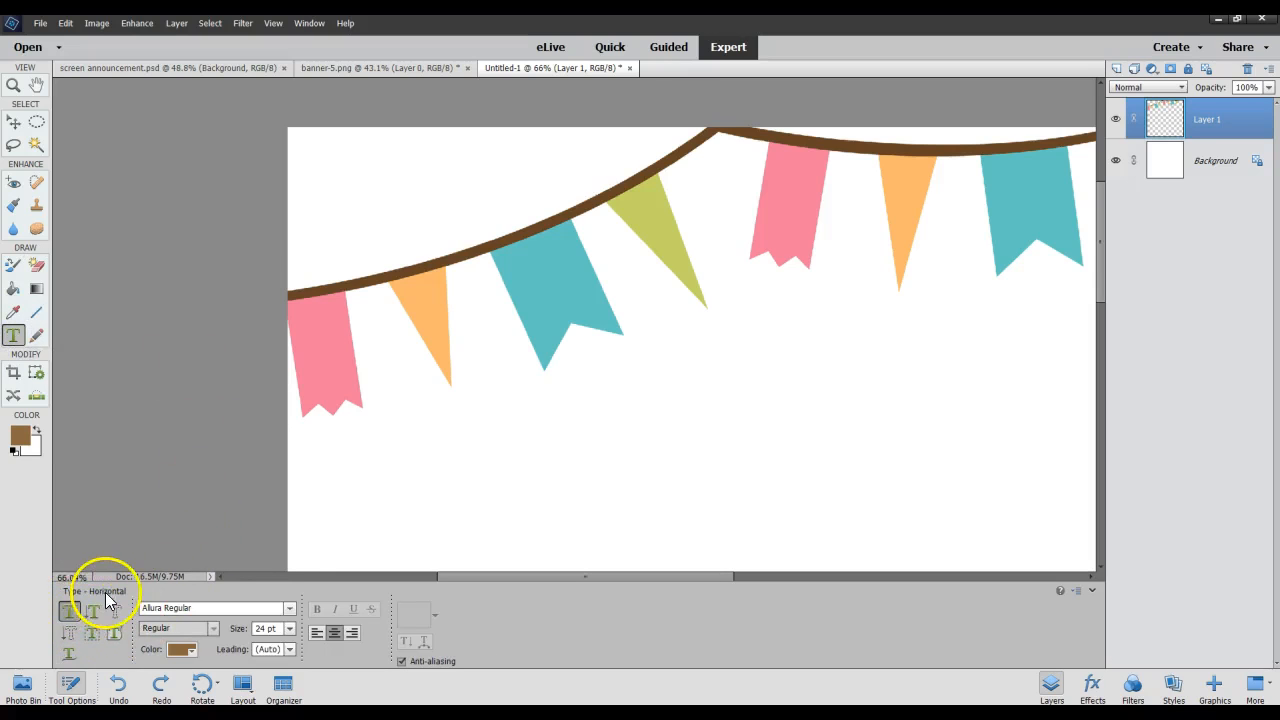
pyautogui.click(92, 612)
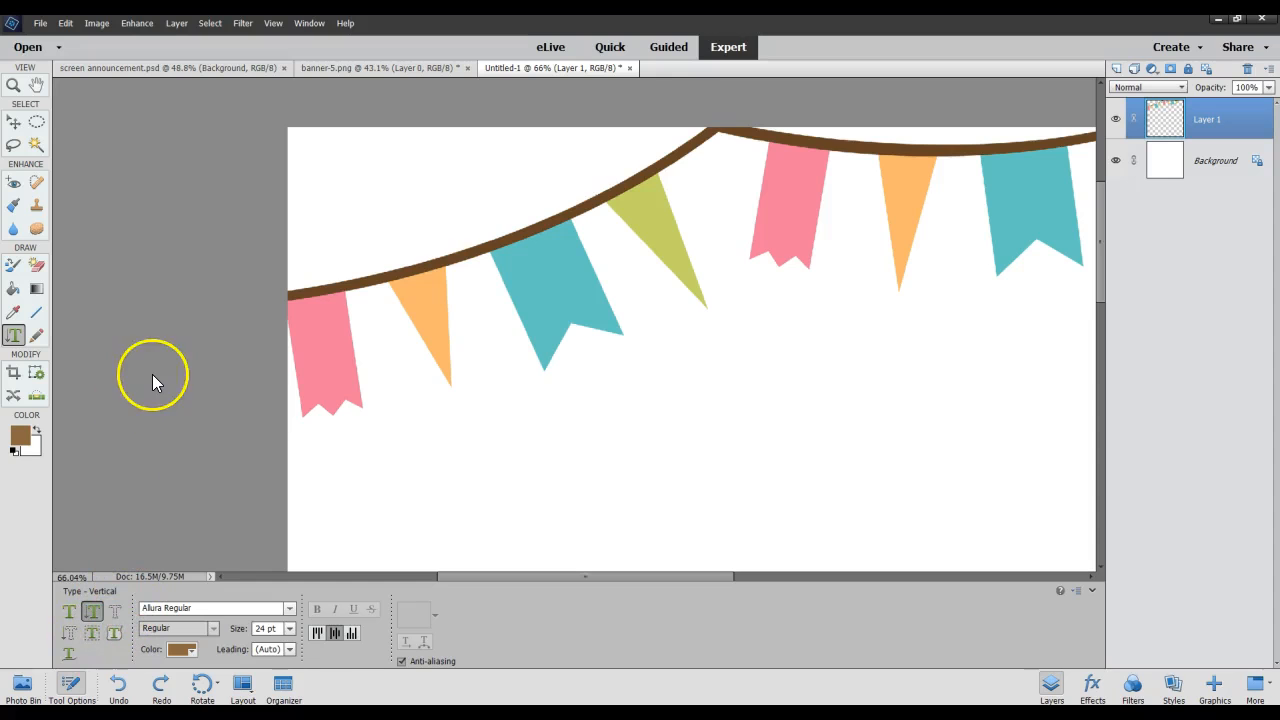
# Scribble a freehand 1 px Pencil line over the banner and the blank area below it, and undo it.
pyautogui.click(36, 336)
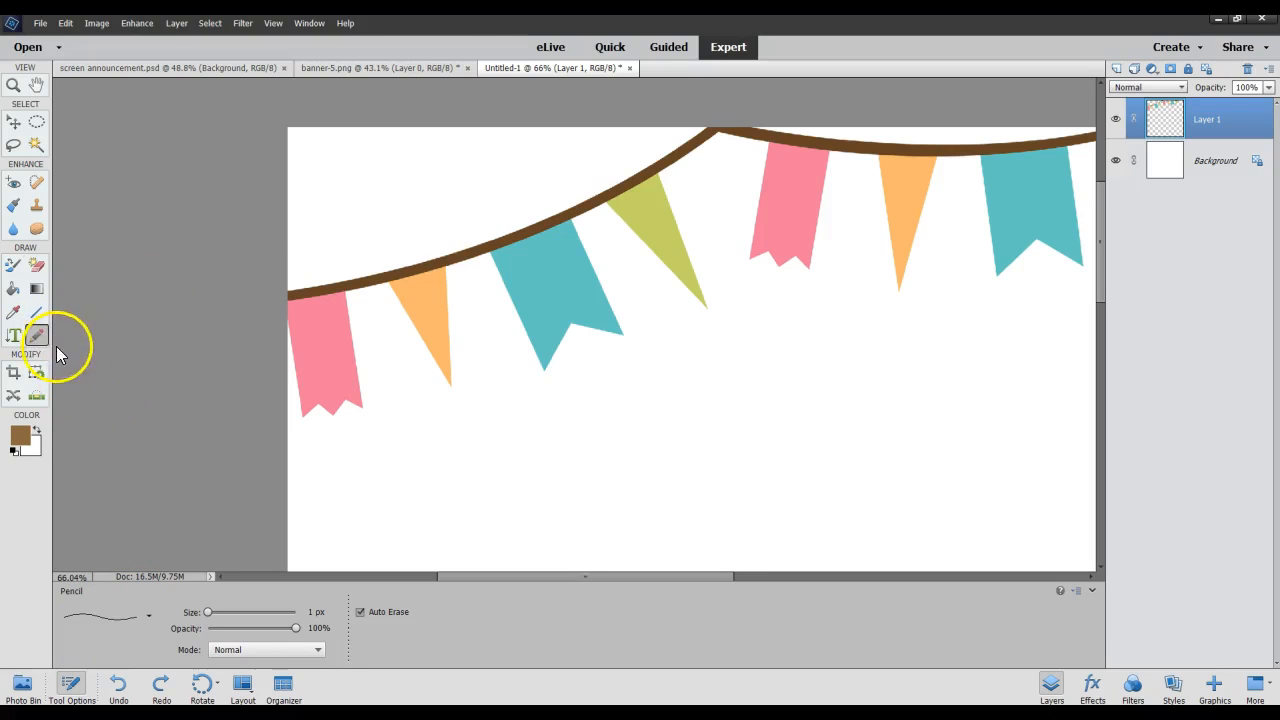
pyautogui.moveTo(466, 437)
pyautogui.mouseDown()
pyautogui.moveTo(643, 429)
pyautogui.moveTo(737, 363)
pyautogui.moveTo(806, 414)
pyautogui.moveTo(591, 457)
pyautogui.moveTo(529, 386)
pyautogui.moveTo(609, 388)
pyautogui.moveTo(686, 257)
pyautogui.moveTo(520, 506)
pyautogui.mouseUp()
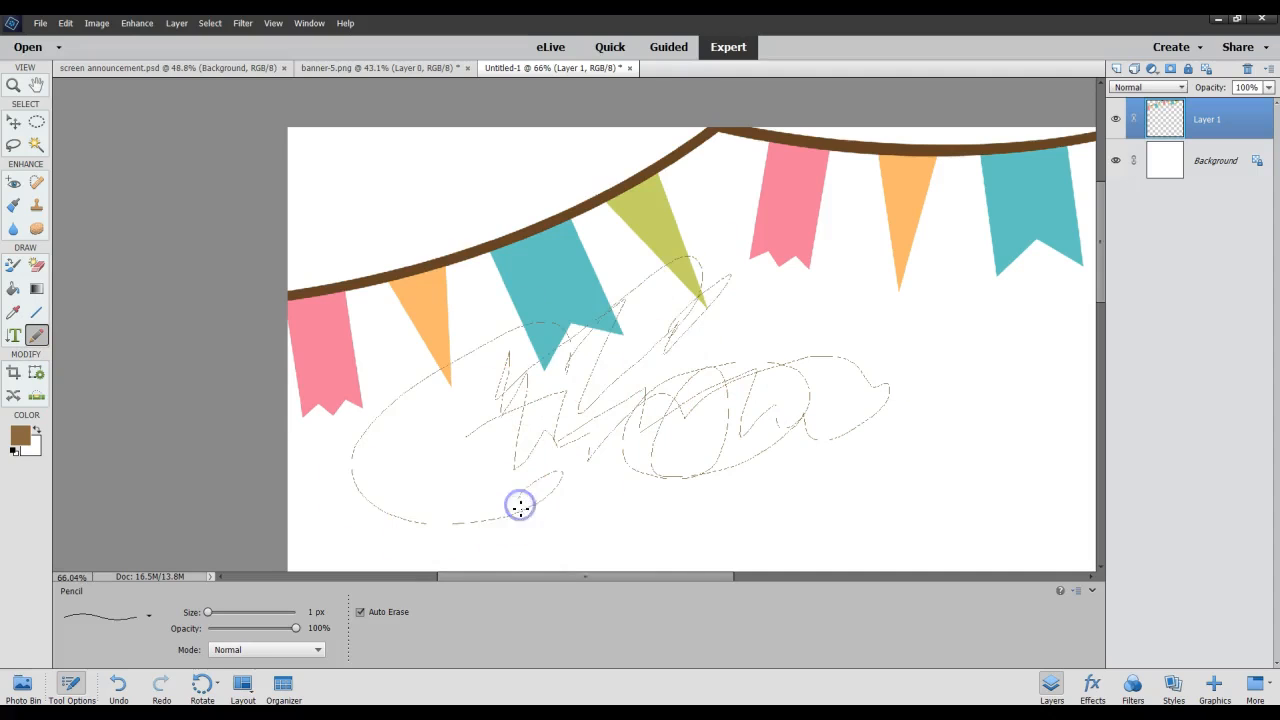
pyautogui.click(119, 688)
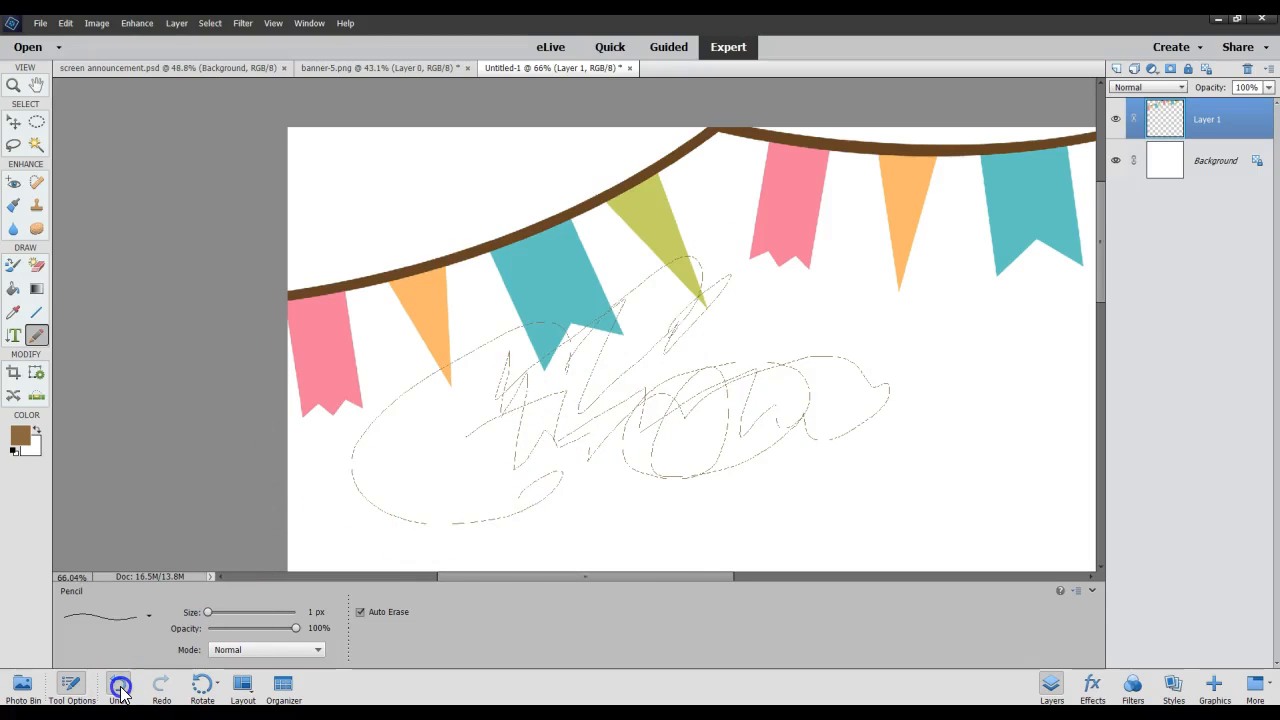
# Examine the Crop tool's suggestions and aspect ratio presets, and show the Cookie Cutter and Perspective Crop options.
pyautogui.click(13, 373)
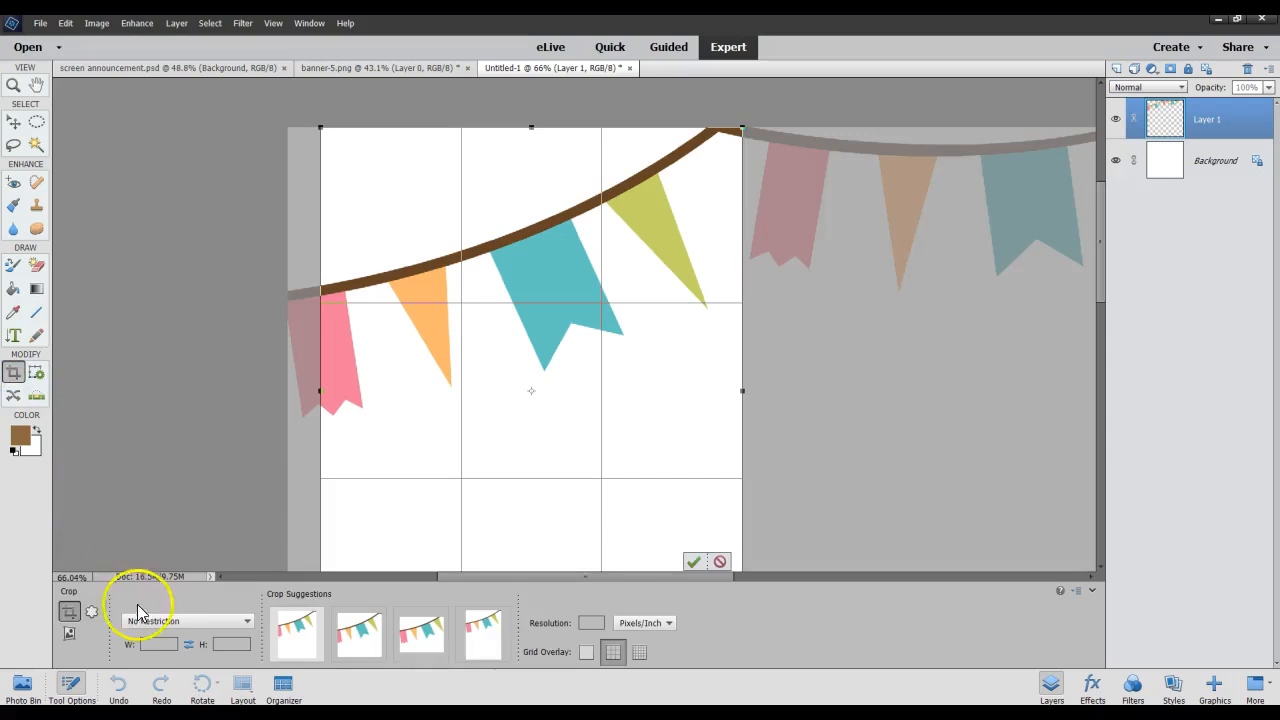
pyautogui.click(478, 640)
pyautogui.click(247, 621)
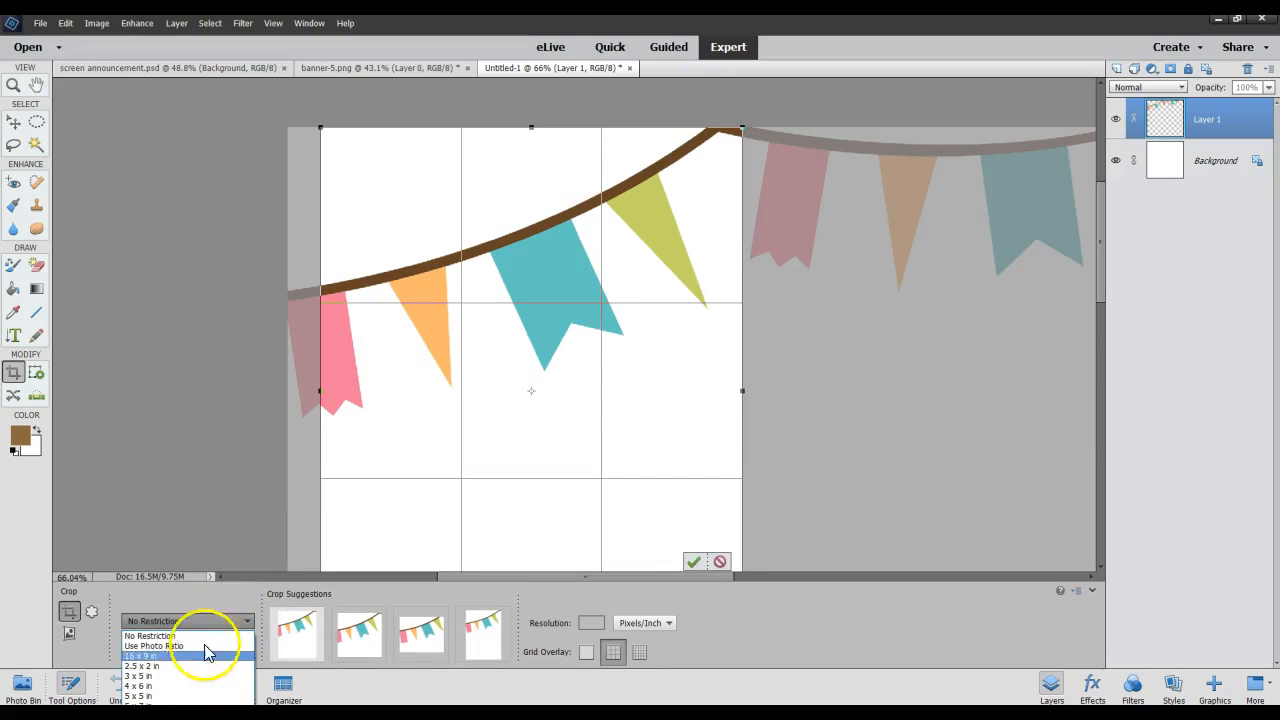
pyautogui.click(205, 600)
pyautogui.click(153, 643)
pyautogui.click(91, 612)
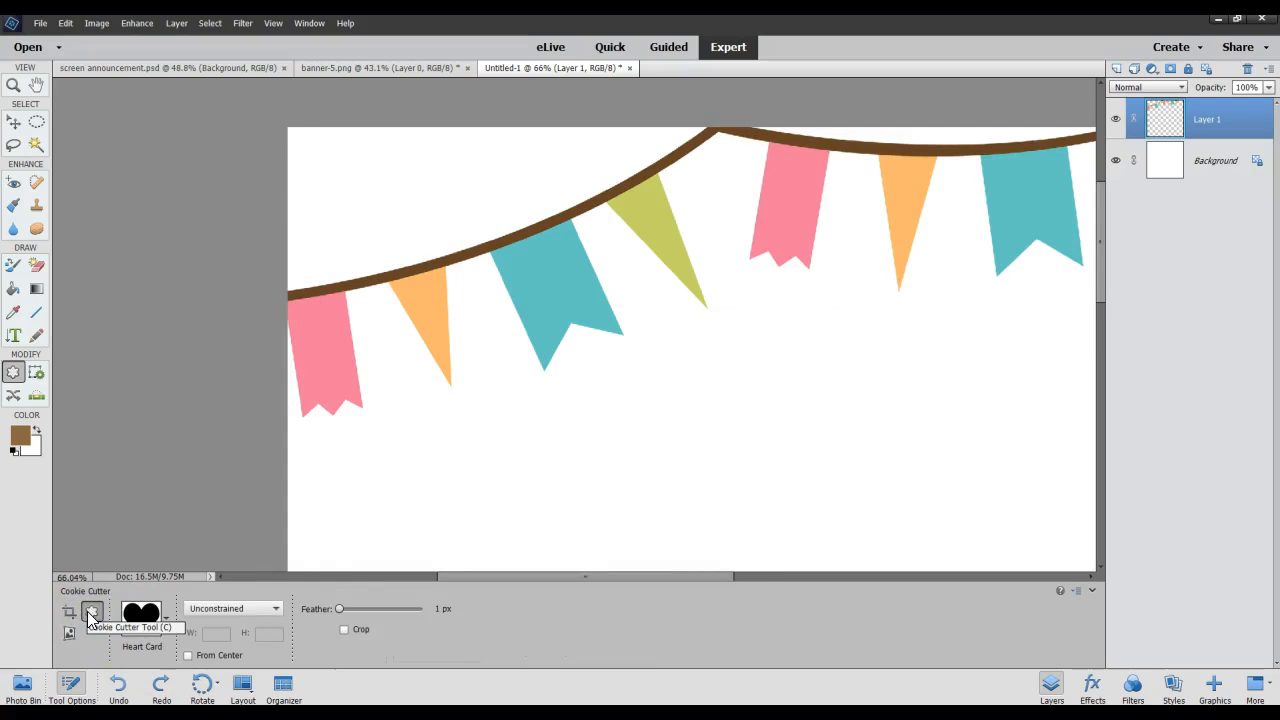
pyautogui.click(70, 637)
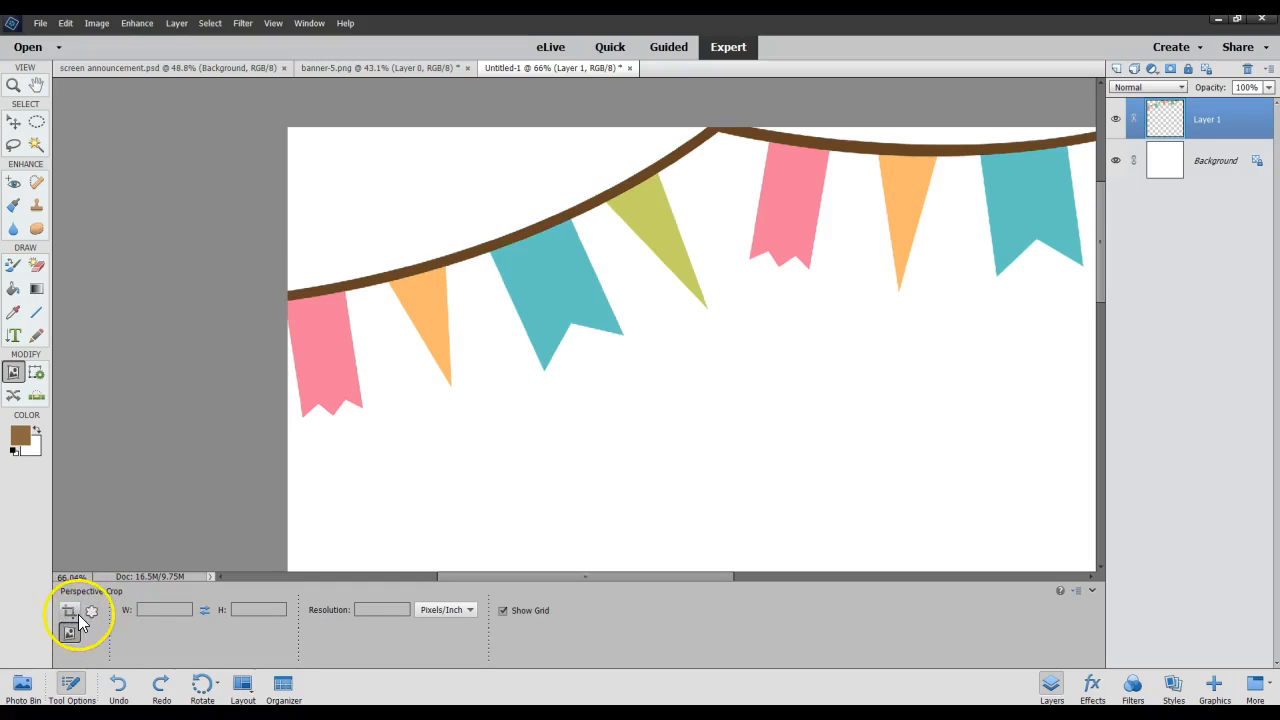
# Show the options of the Recompose, Content-Aware Move and Straighten tools one after another.
pyautogui.click(37, 372)
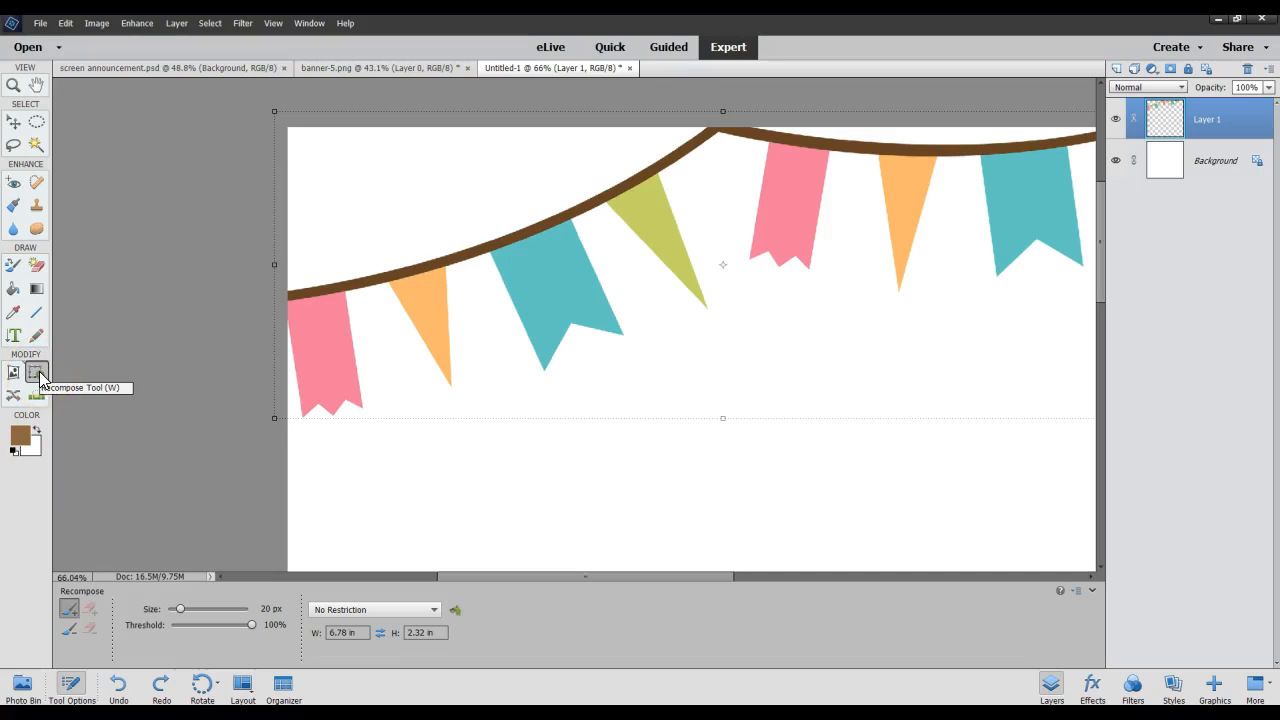
pyautogui.click(14, 396)
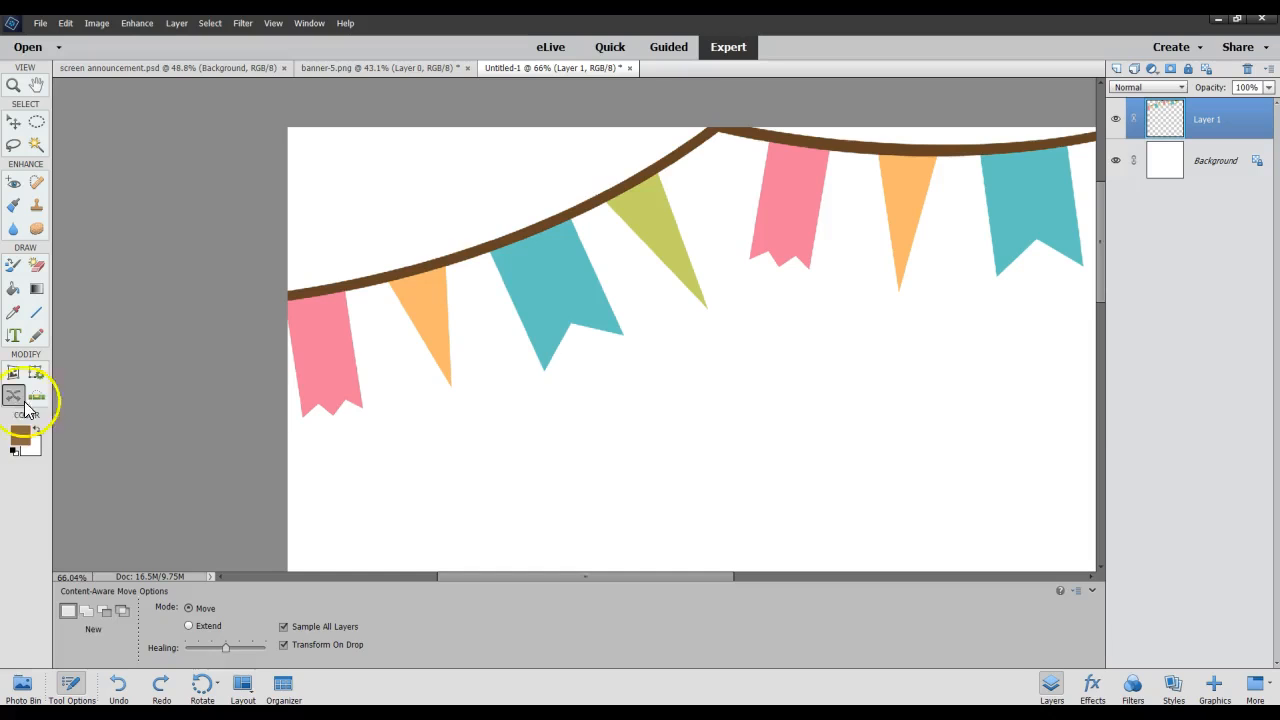
pyautogui.click(37, 396)
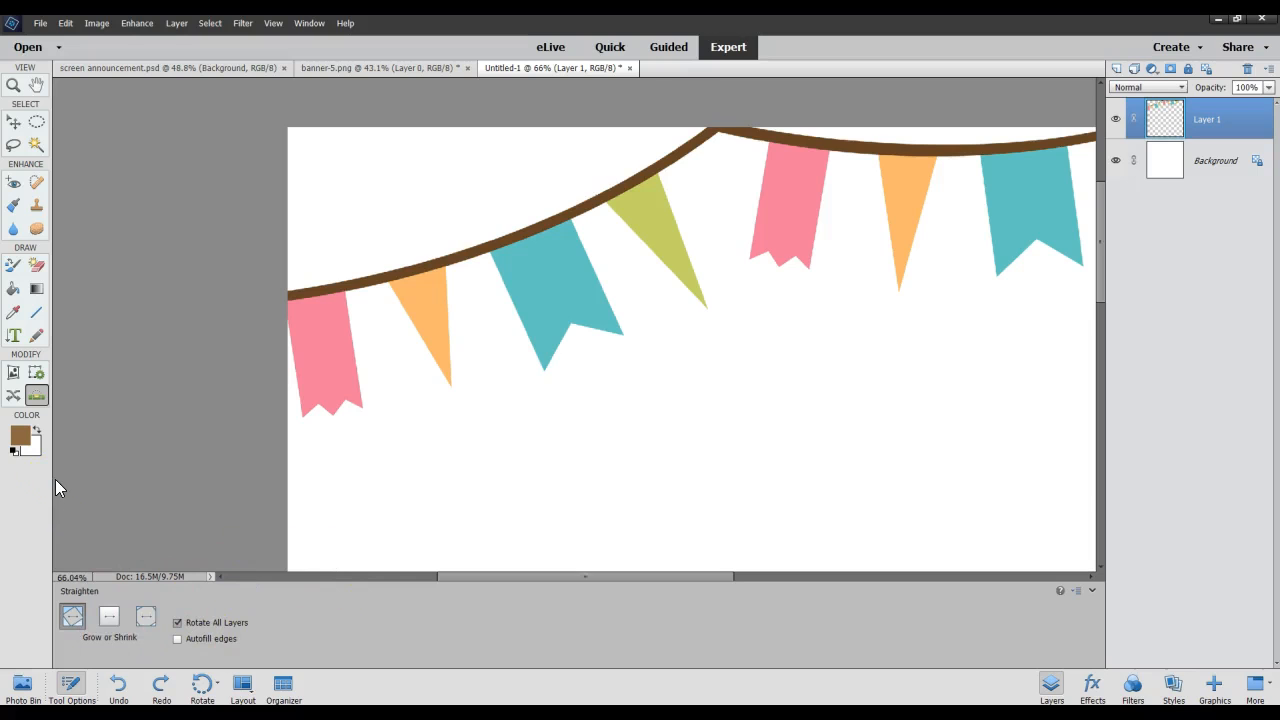
# In the foreground Color Picker, sample white from the background swatch and restore the brown #8c6941.
pyautogui.click(22, 437)
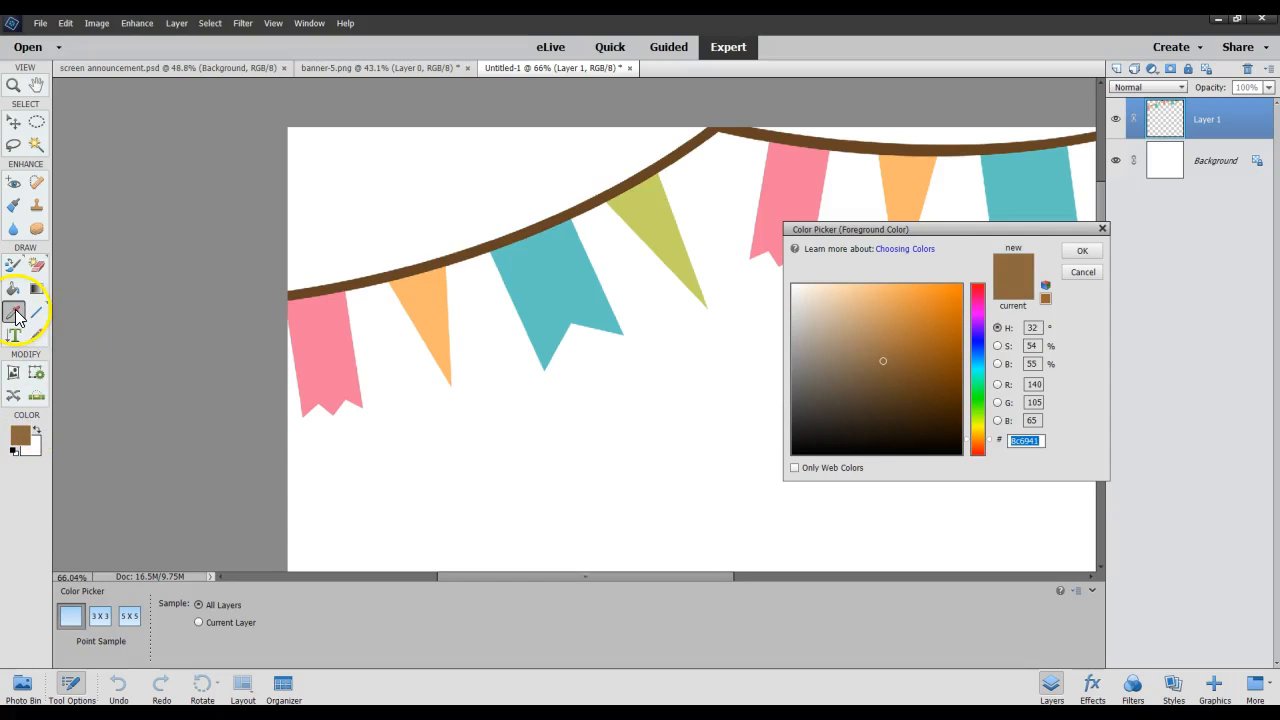
pyautogui.click(40, 447)
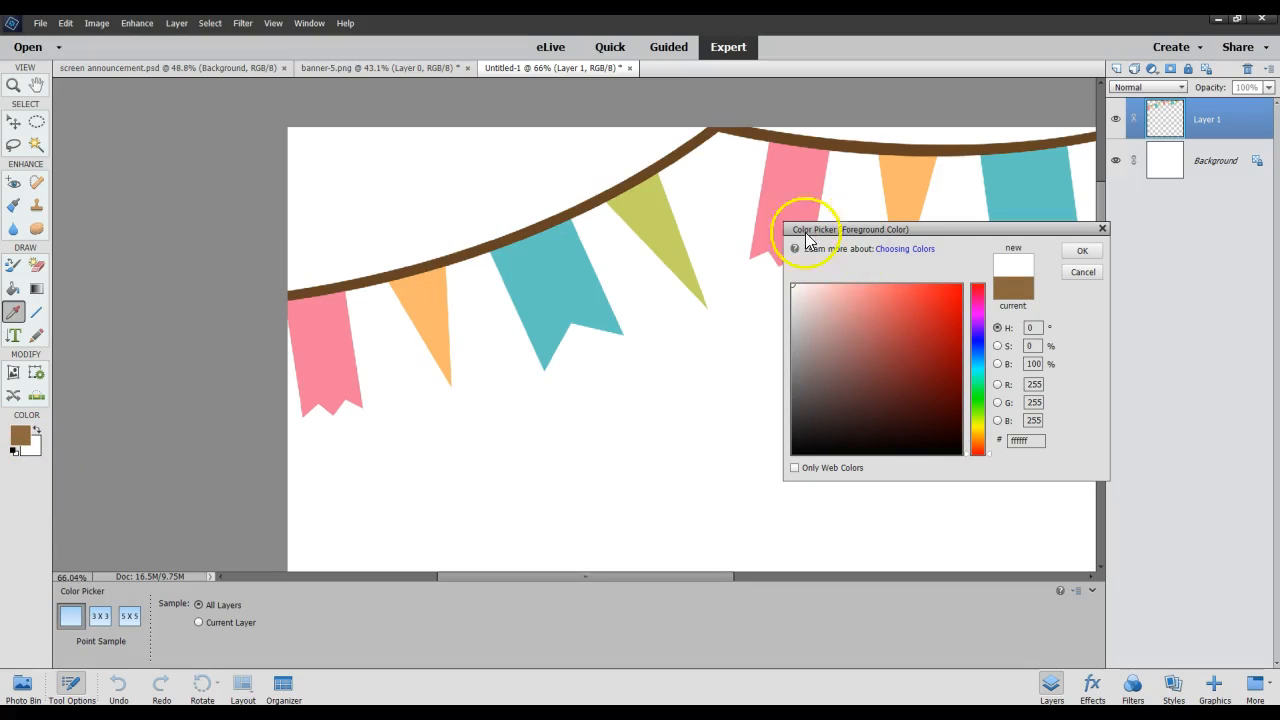
pyautogui.click(36, 433)
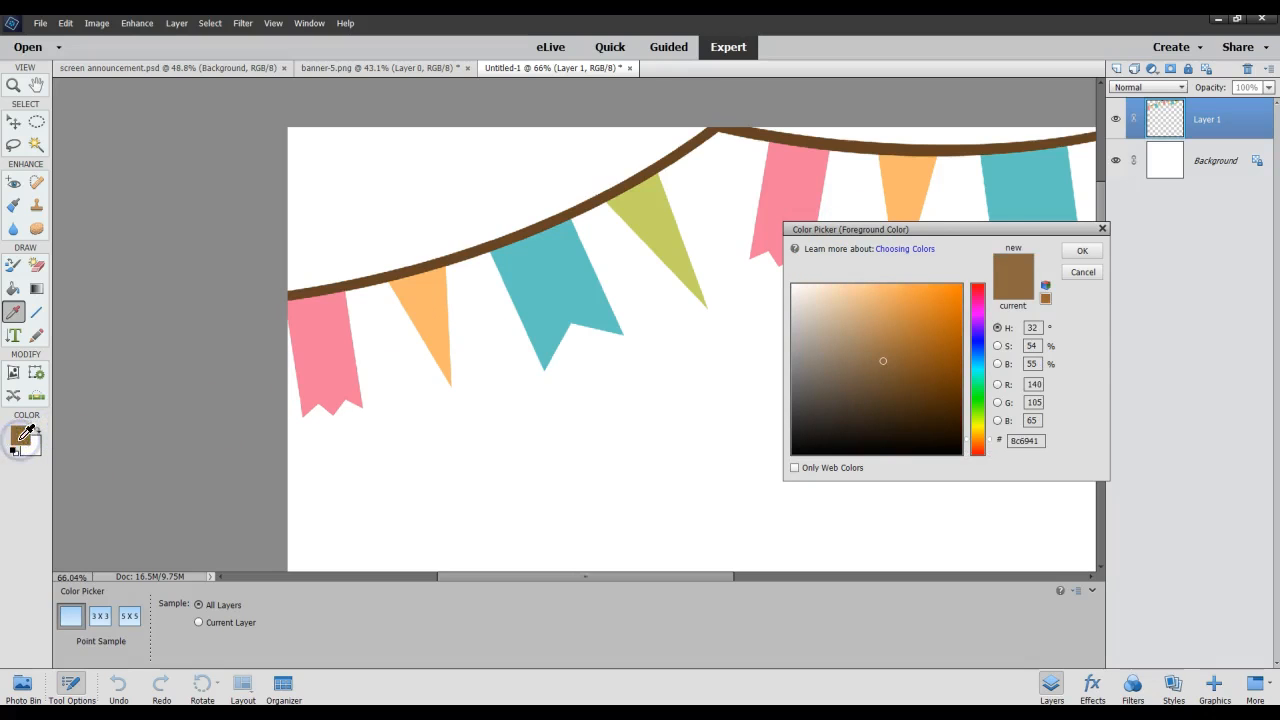
pyautogui.click(1070, 250)
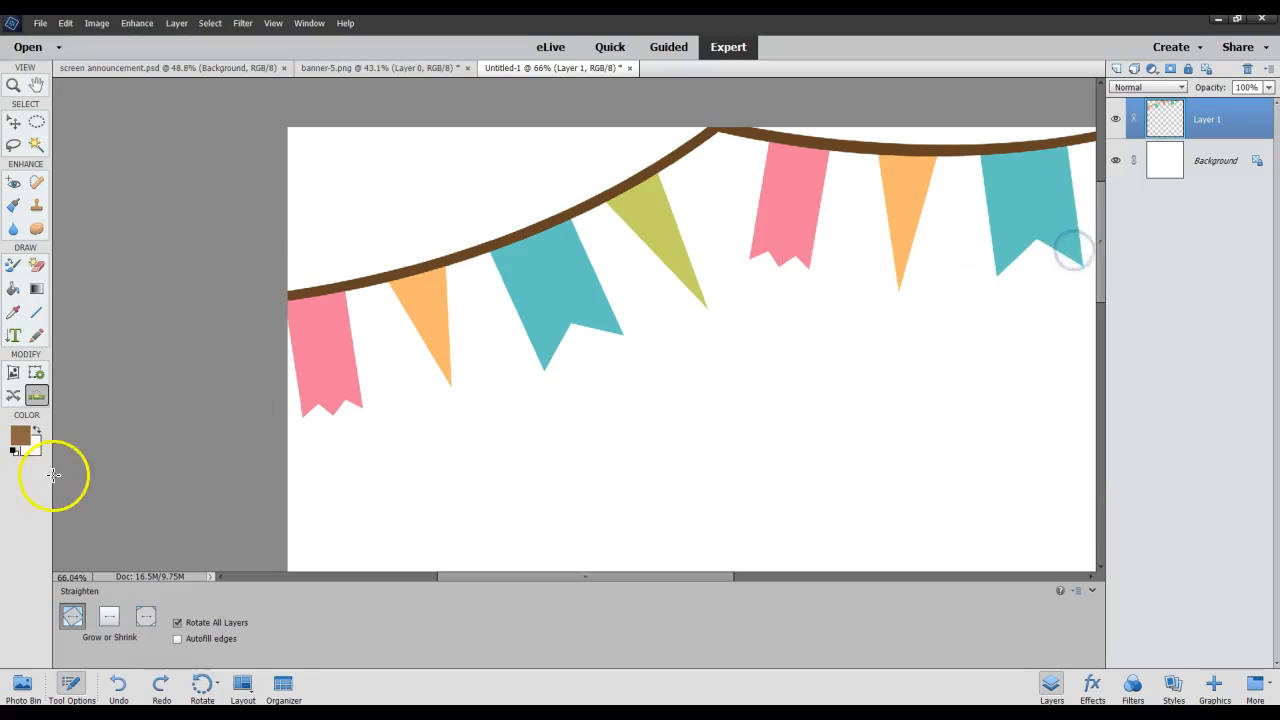
# Set the background color to the light red #e54e4e in the Color Picker.
pyautogui.click(35, 452)
pyautogui.click(22, 431)
pyautogui.click(903, 300)
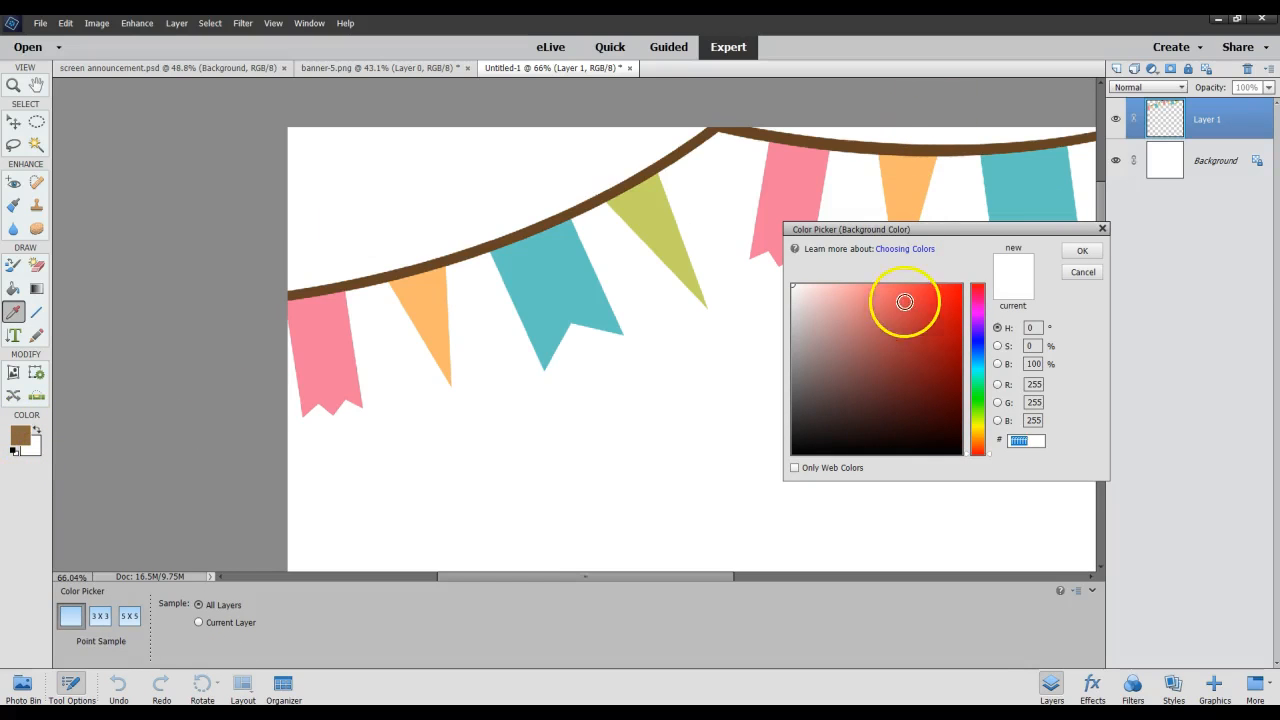
pyautogui.click(1090, 250)
# Change the foreground color to a bright orange in the Color Picker, keeping the hue at 32°.
pyautogui.click(22, 438)
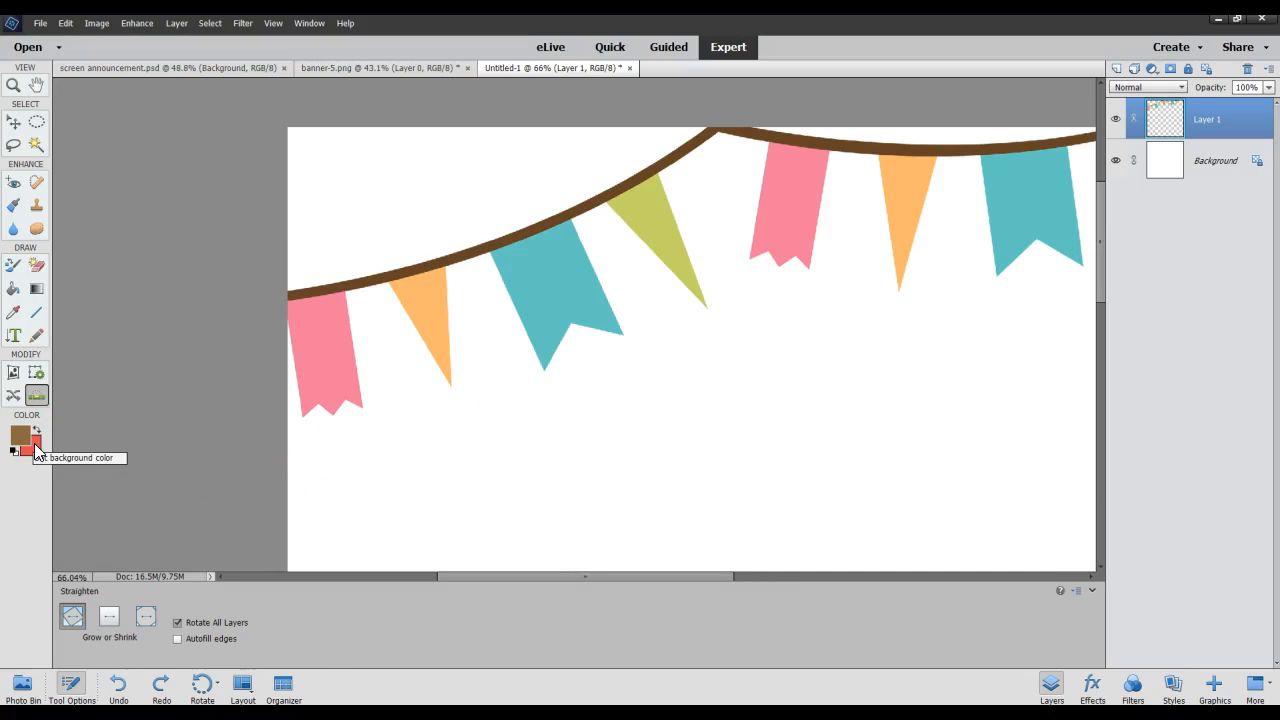
pyautogui.click(26, 438)
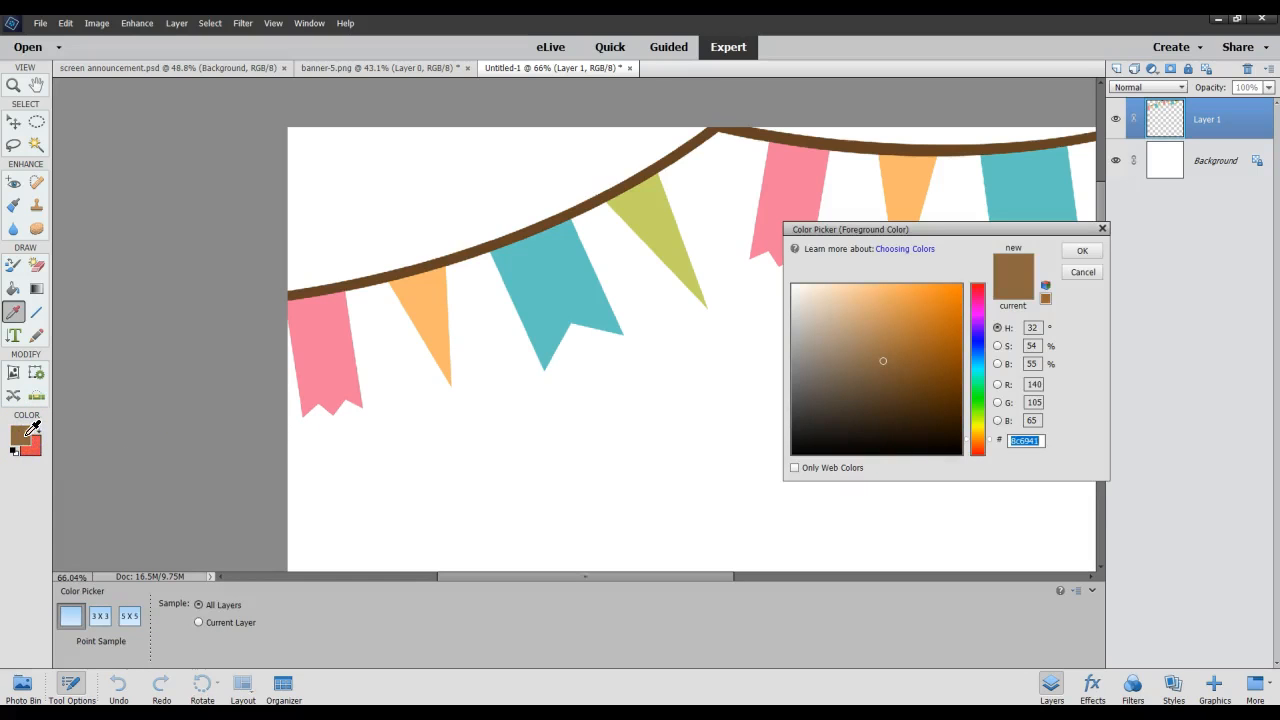
pyautogui.click(931, 285)
pyautogui.click(1082, 251)
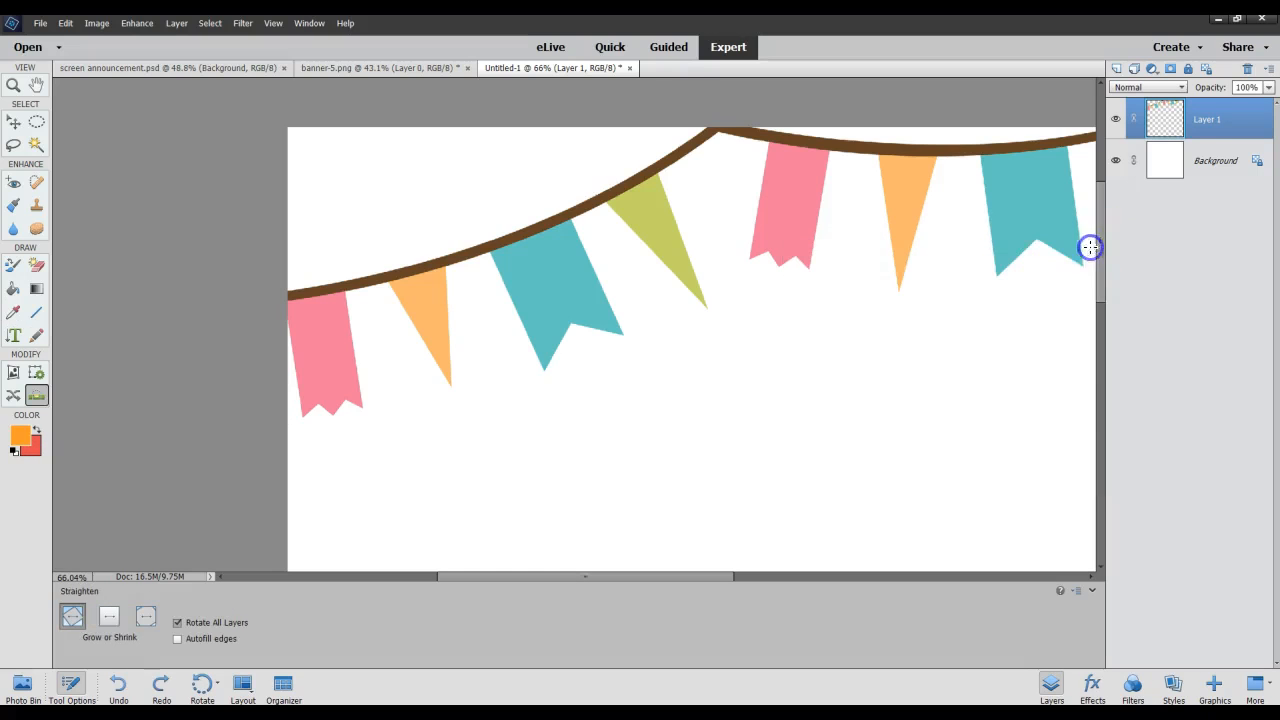
# Set the background color back to white in the Color Picker.
pyautogui.click(40, 452)
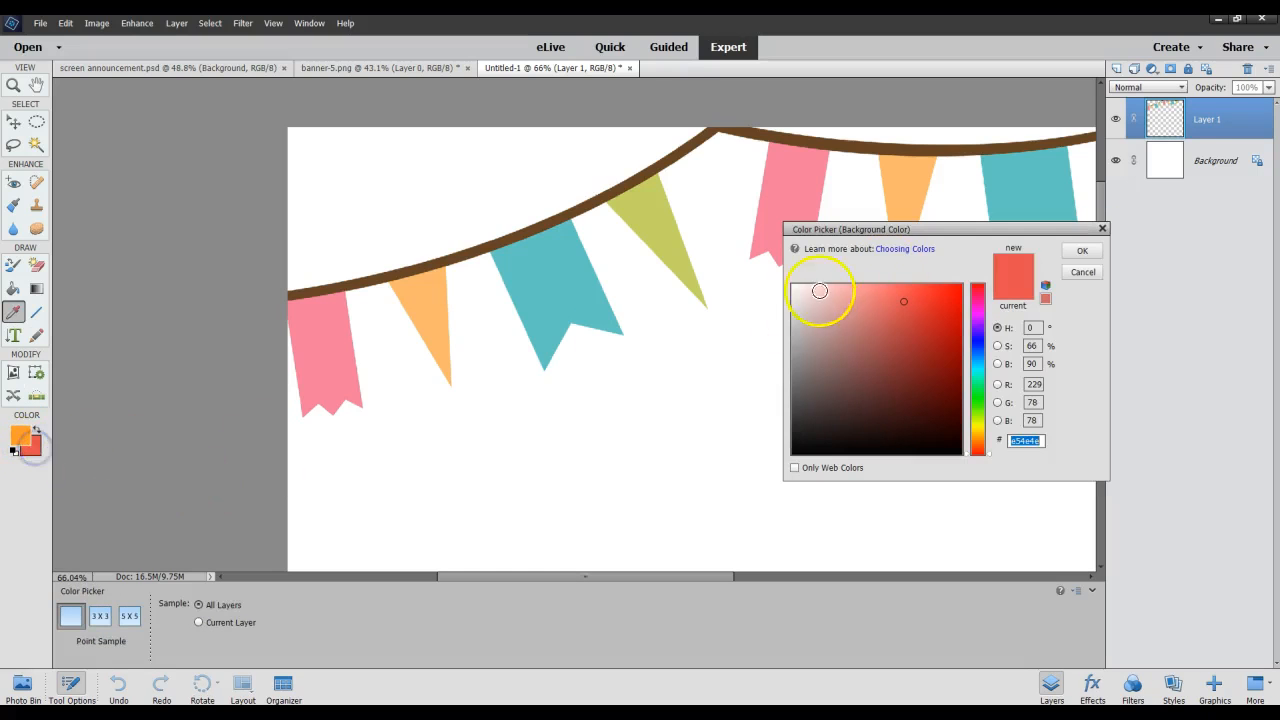
pyautogui.click(794, 286)
pyautogui.click(1082, 251)
pyautogui.moveTo(208, 489); pyautogui.dragTo(208, 489)
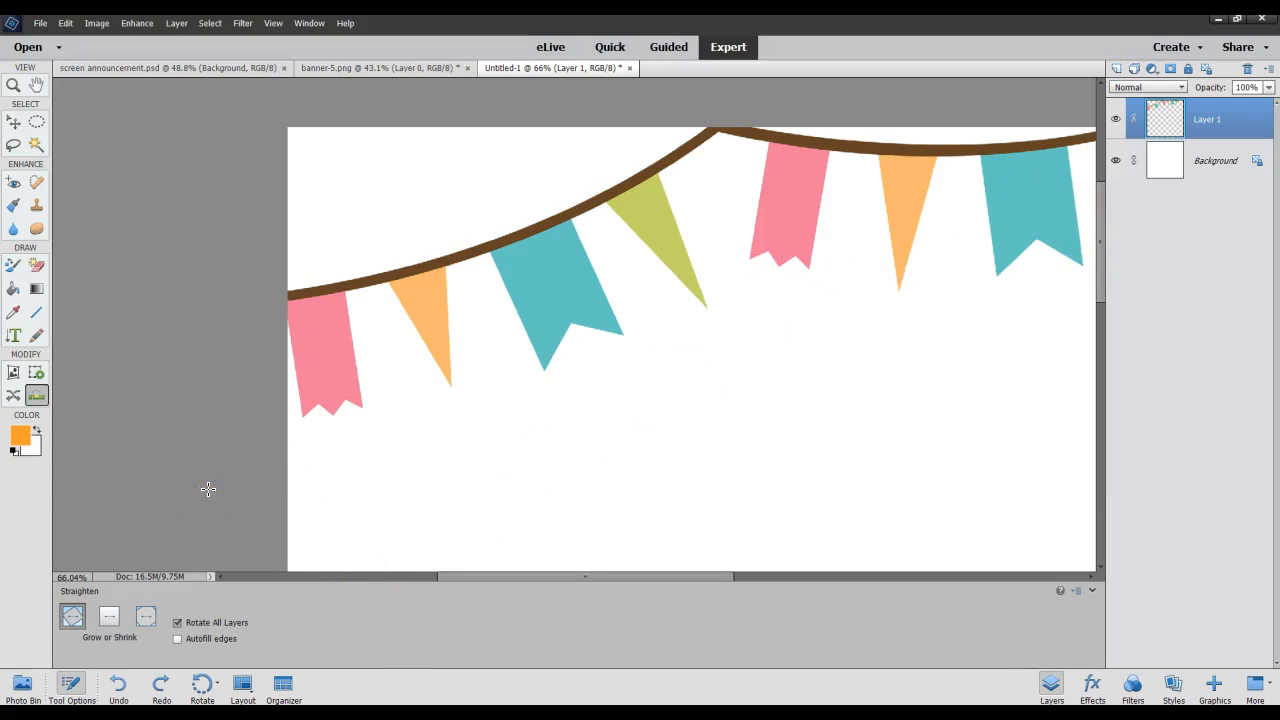